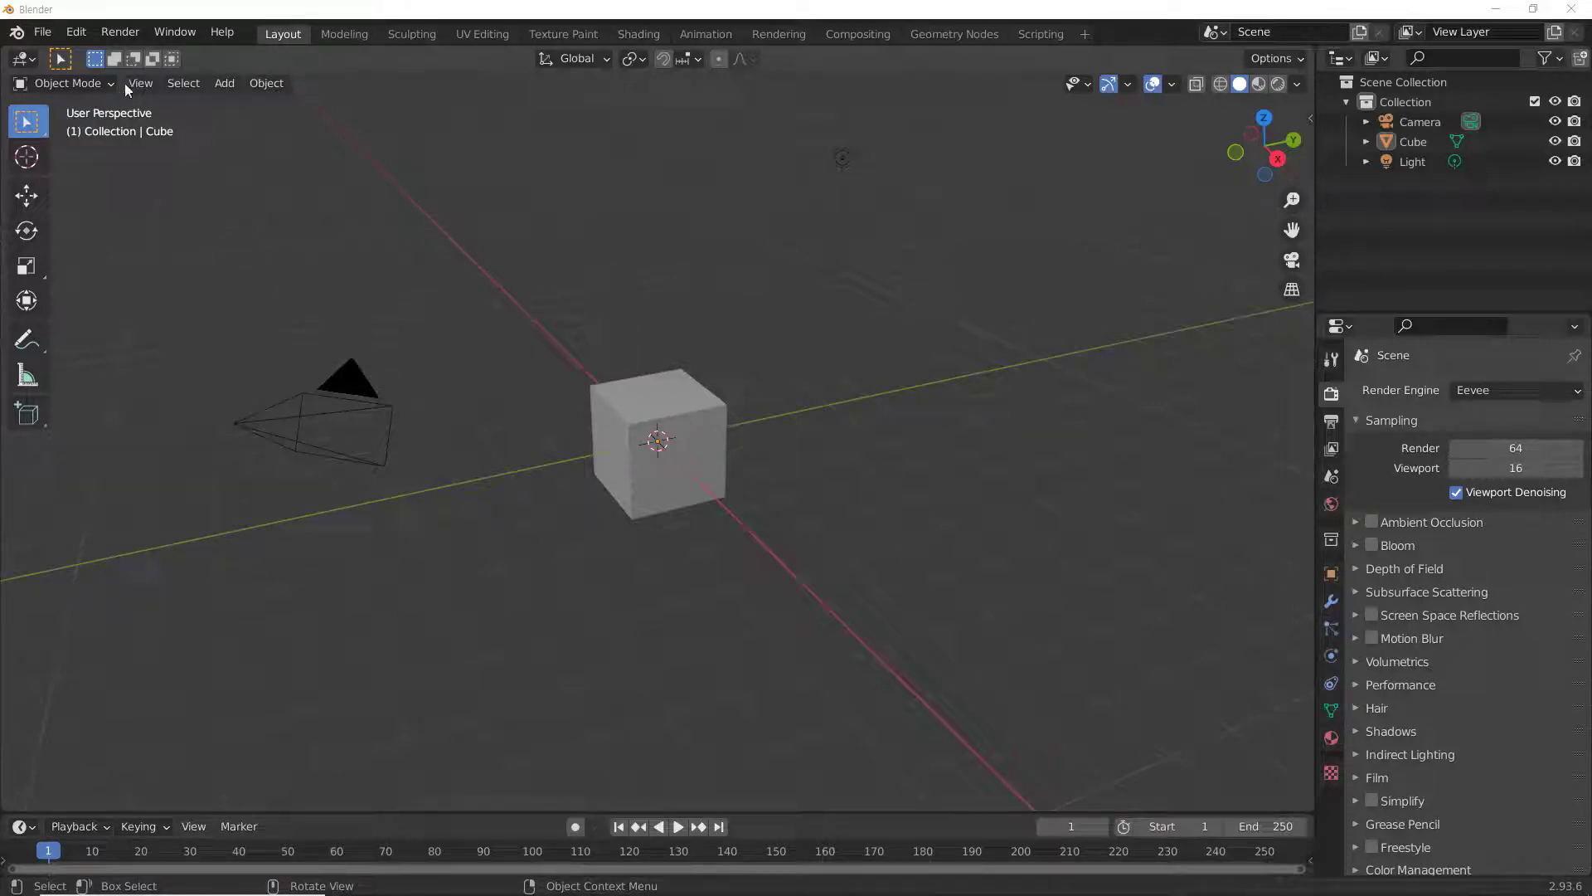
Open Blender Preferences from the Edit menu and move its window toward the scene centre.
left_click(81, 31)
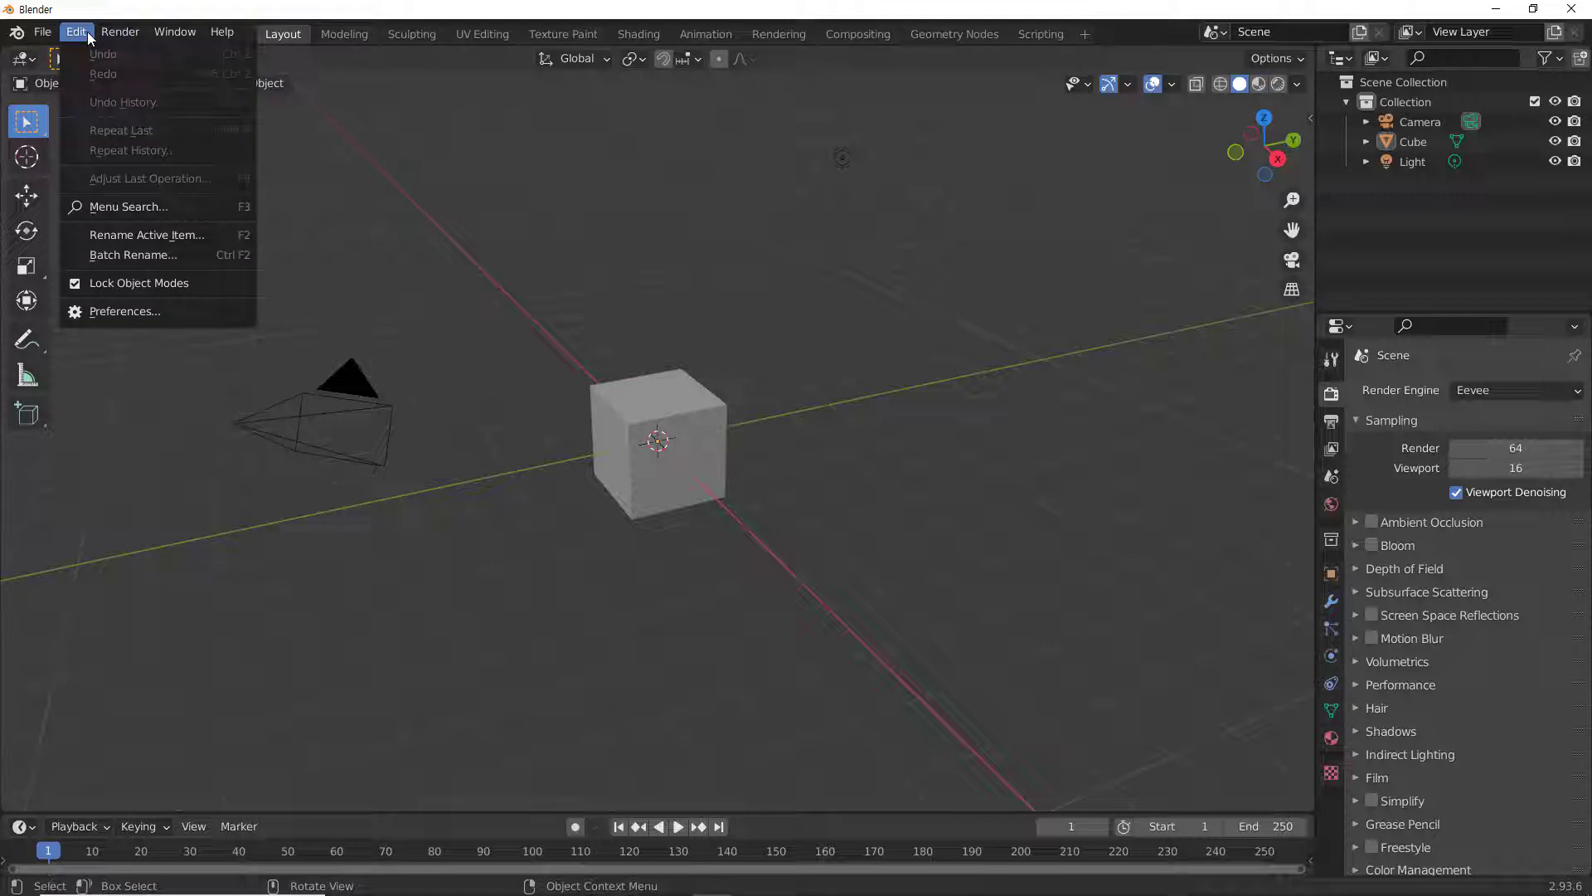
left_click(96, 311)
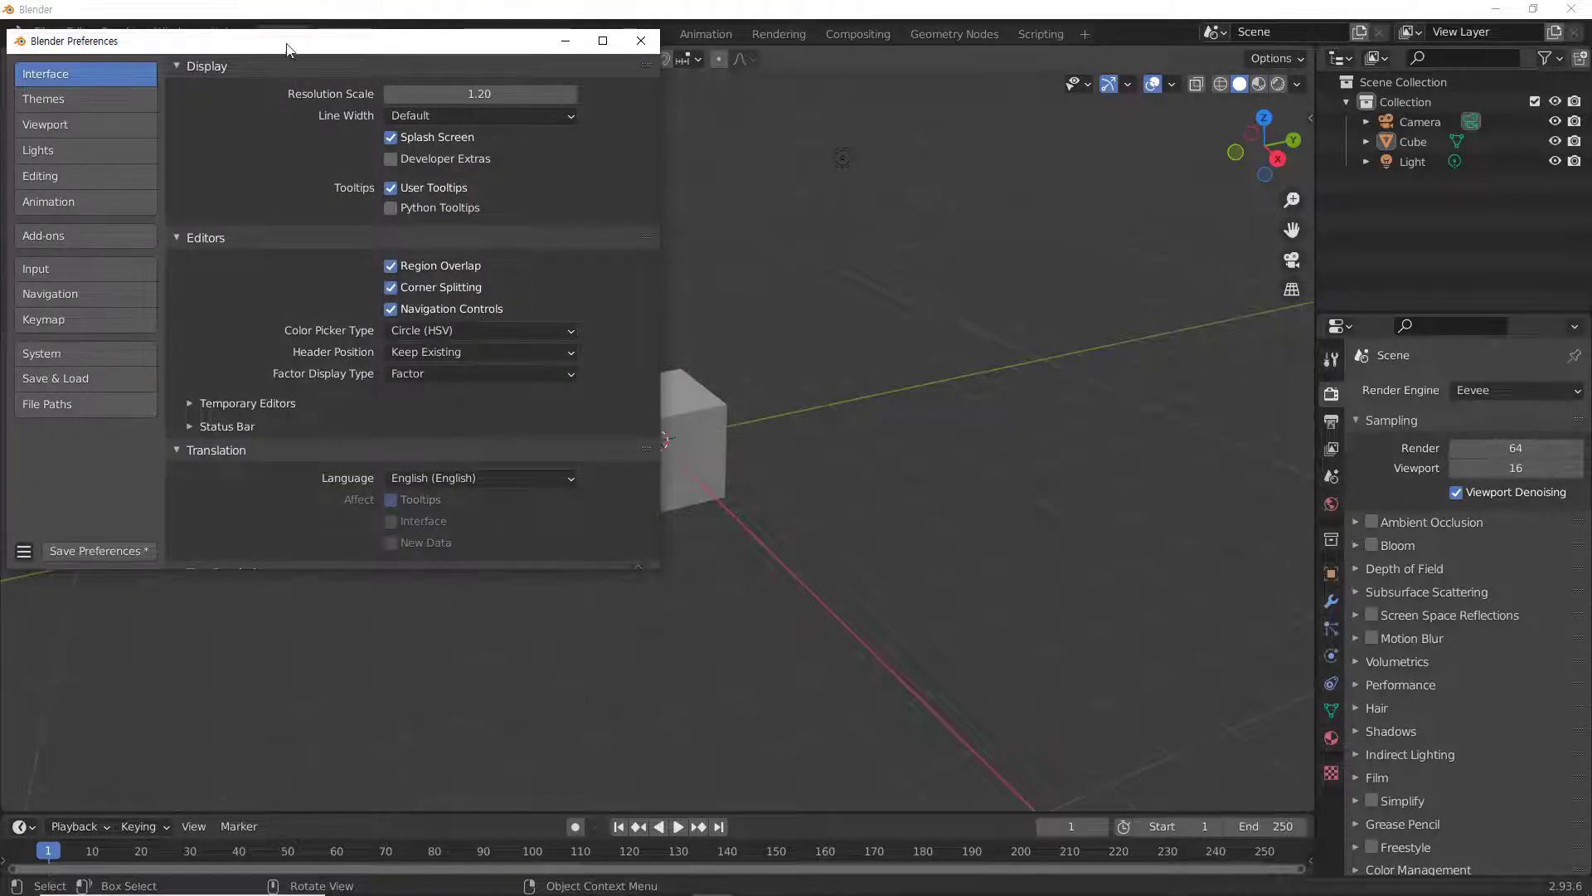
left_click_drag(273, 40, 389, 202)
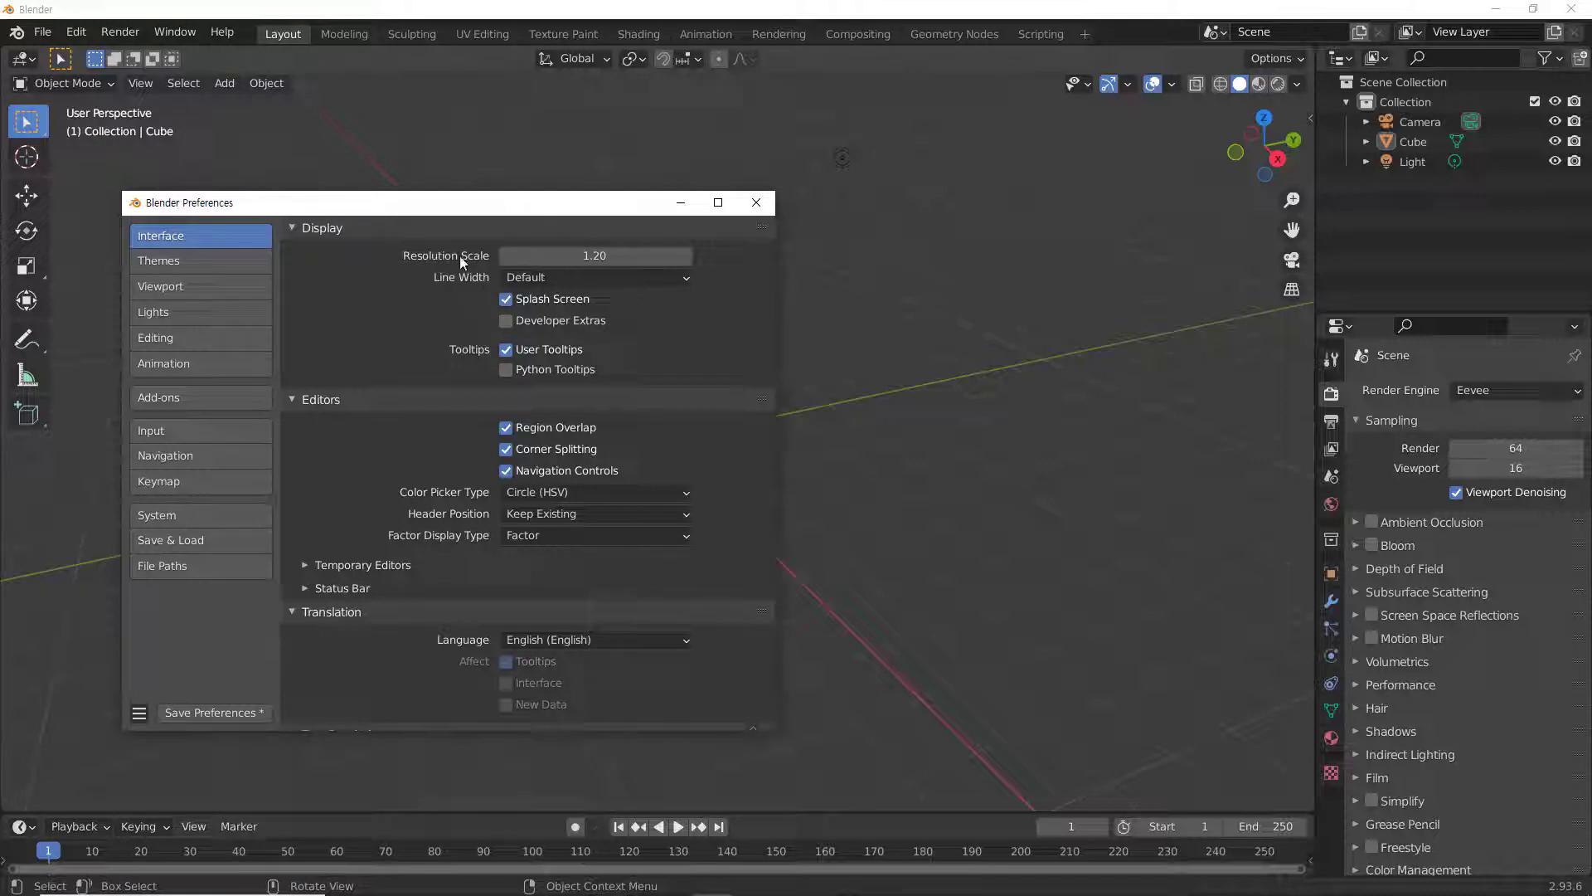
mouse_move(596, 257)
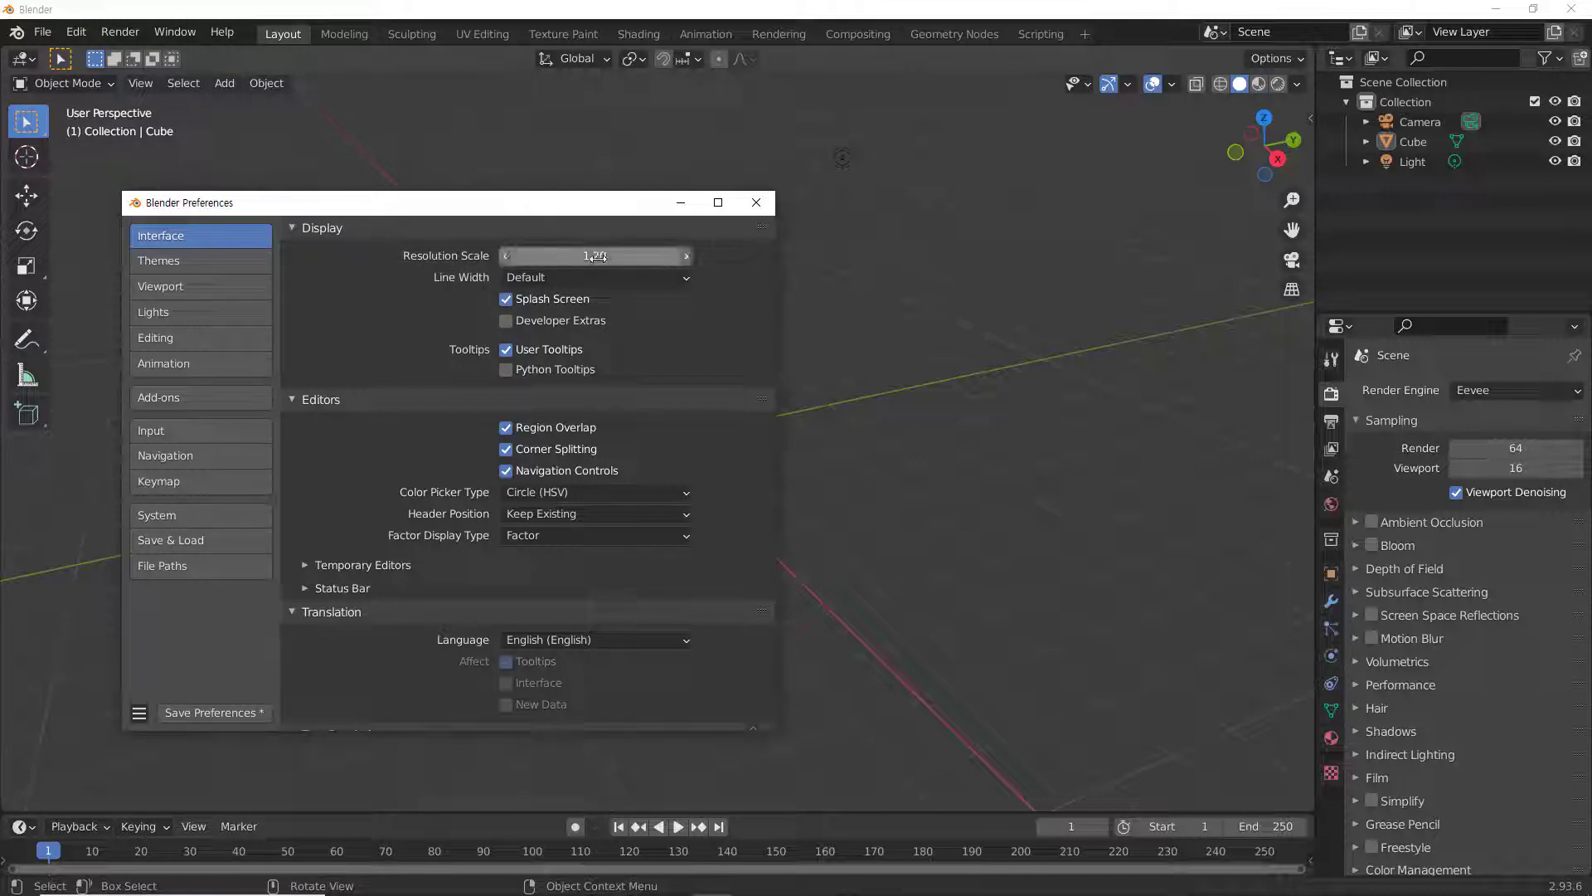
Set Resolution Scale to 1.20 after previewing 1.03 and 1.27.
left_click_drag(596, 257, 548, 257)
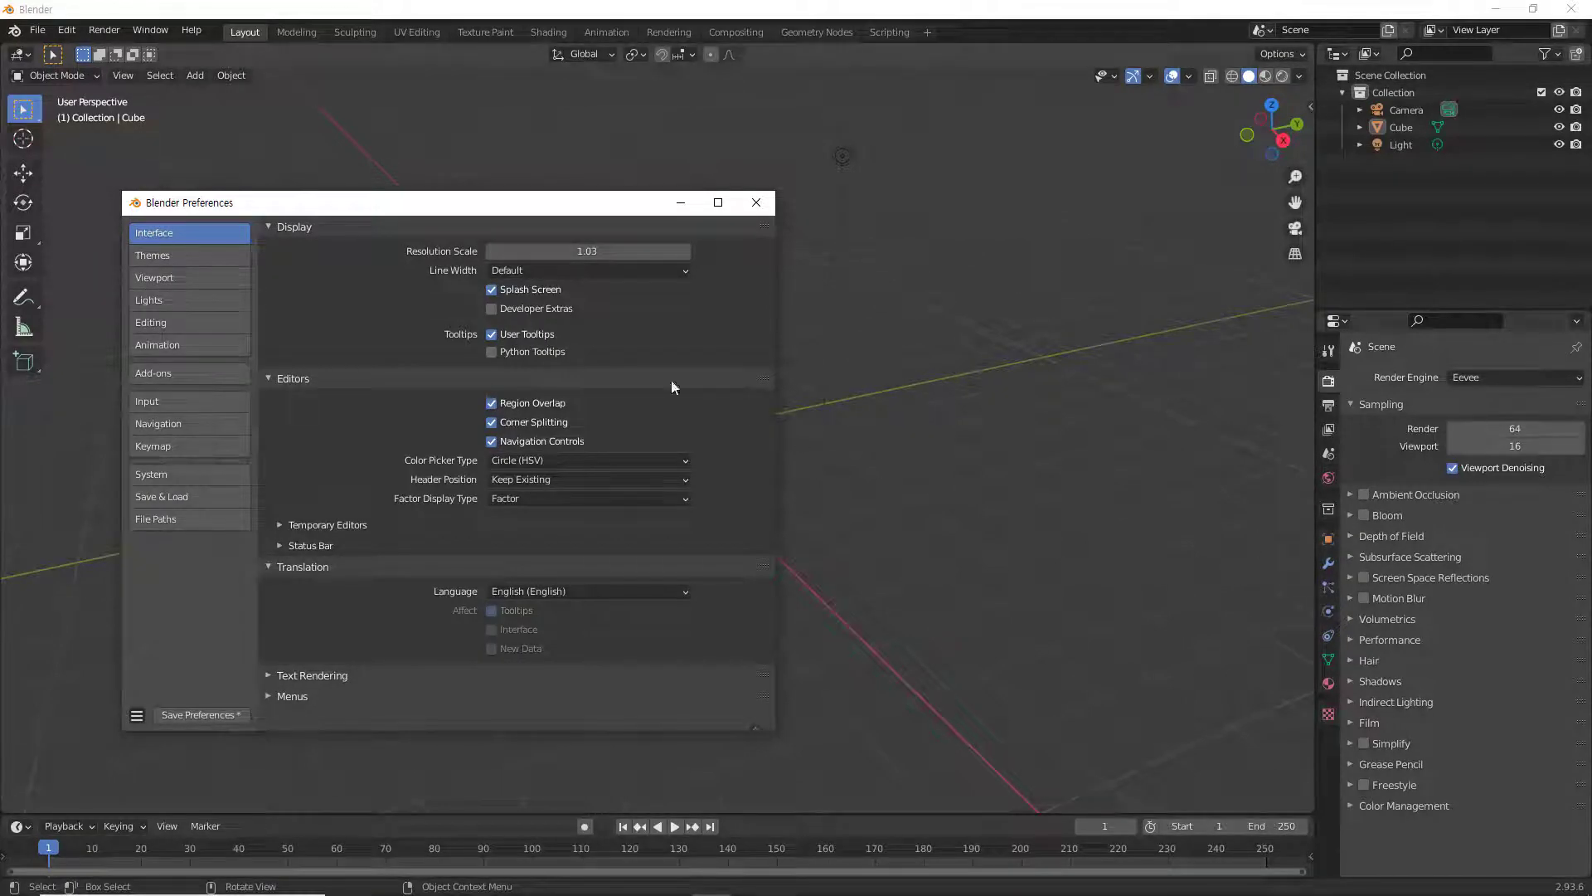
left_click_drag(599, 253, 664, 253)
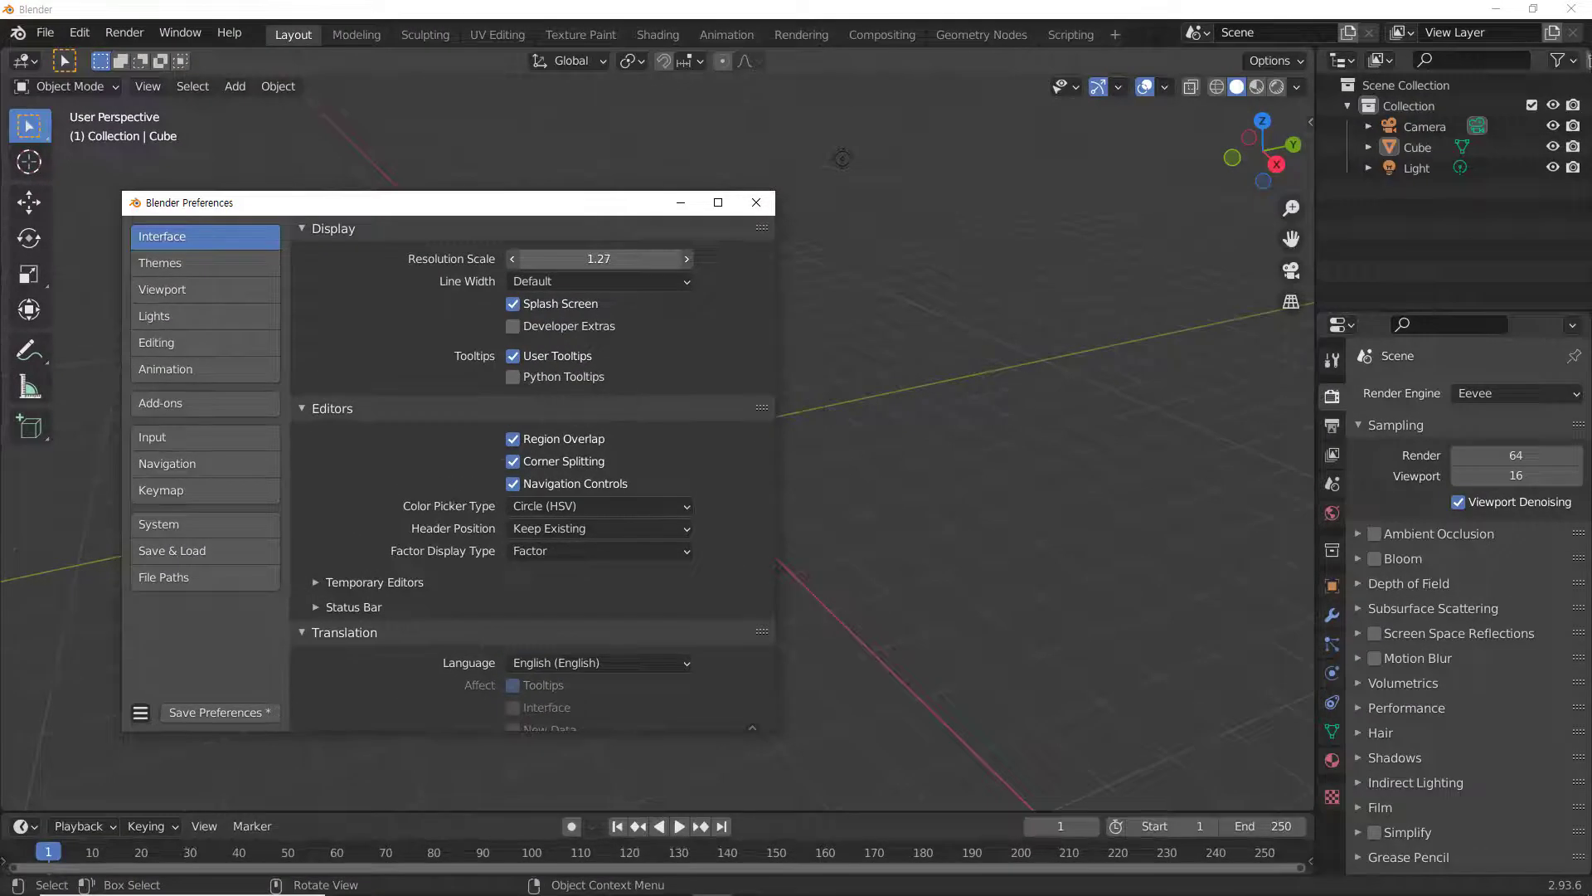
left_click(588, 258)
key("ctrl+a")
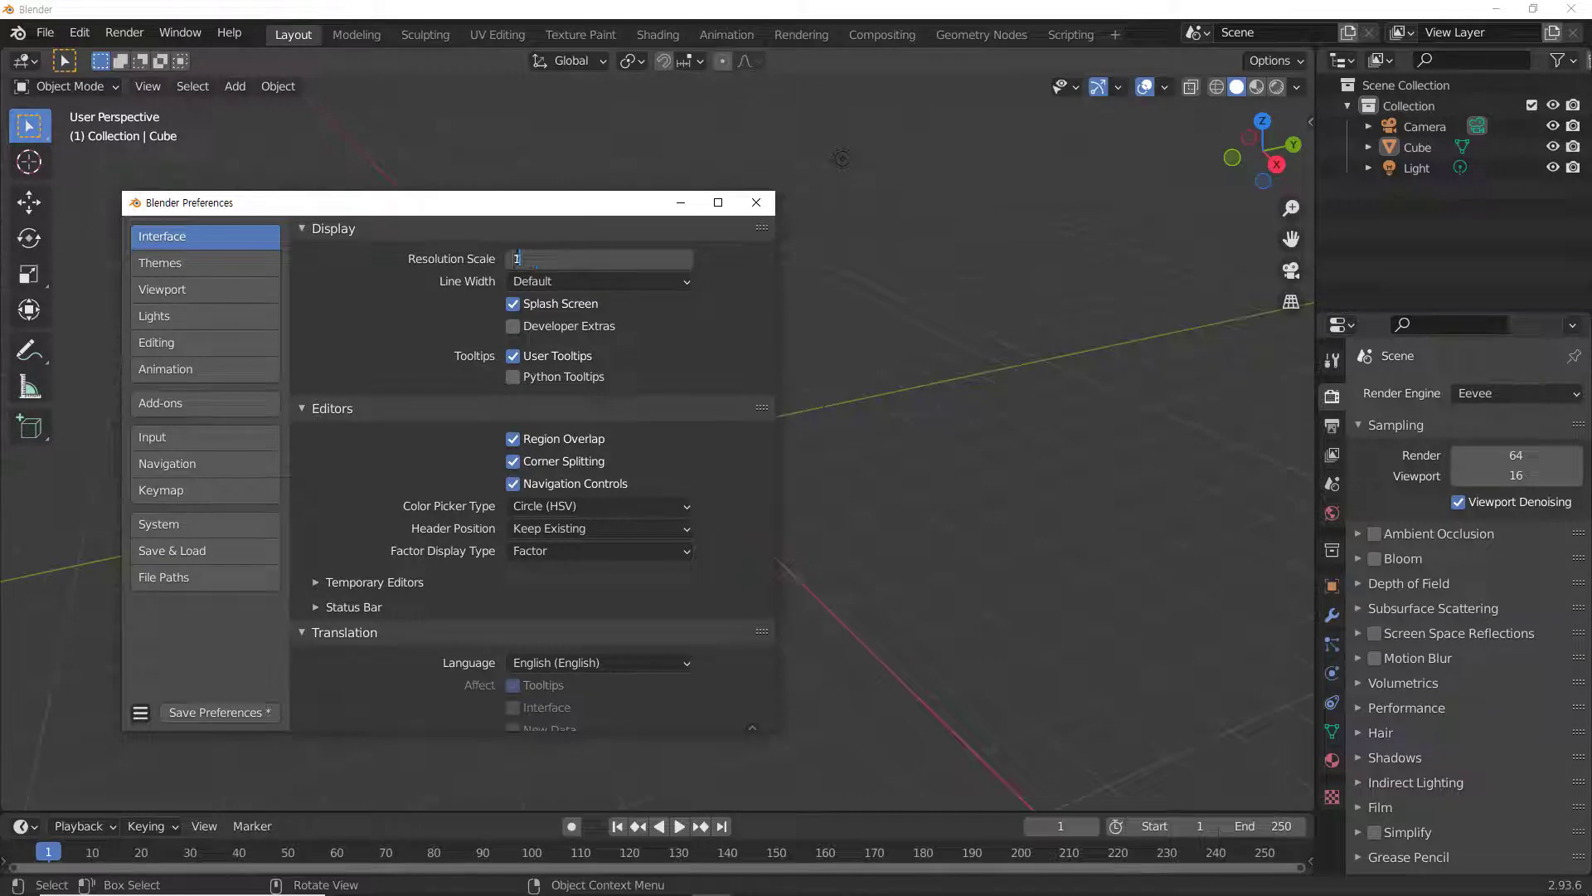
type("1.2")
key("Return")
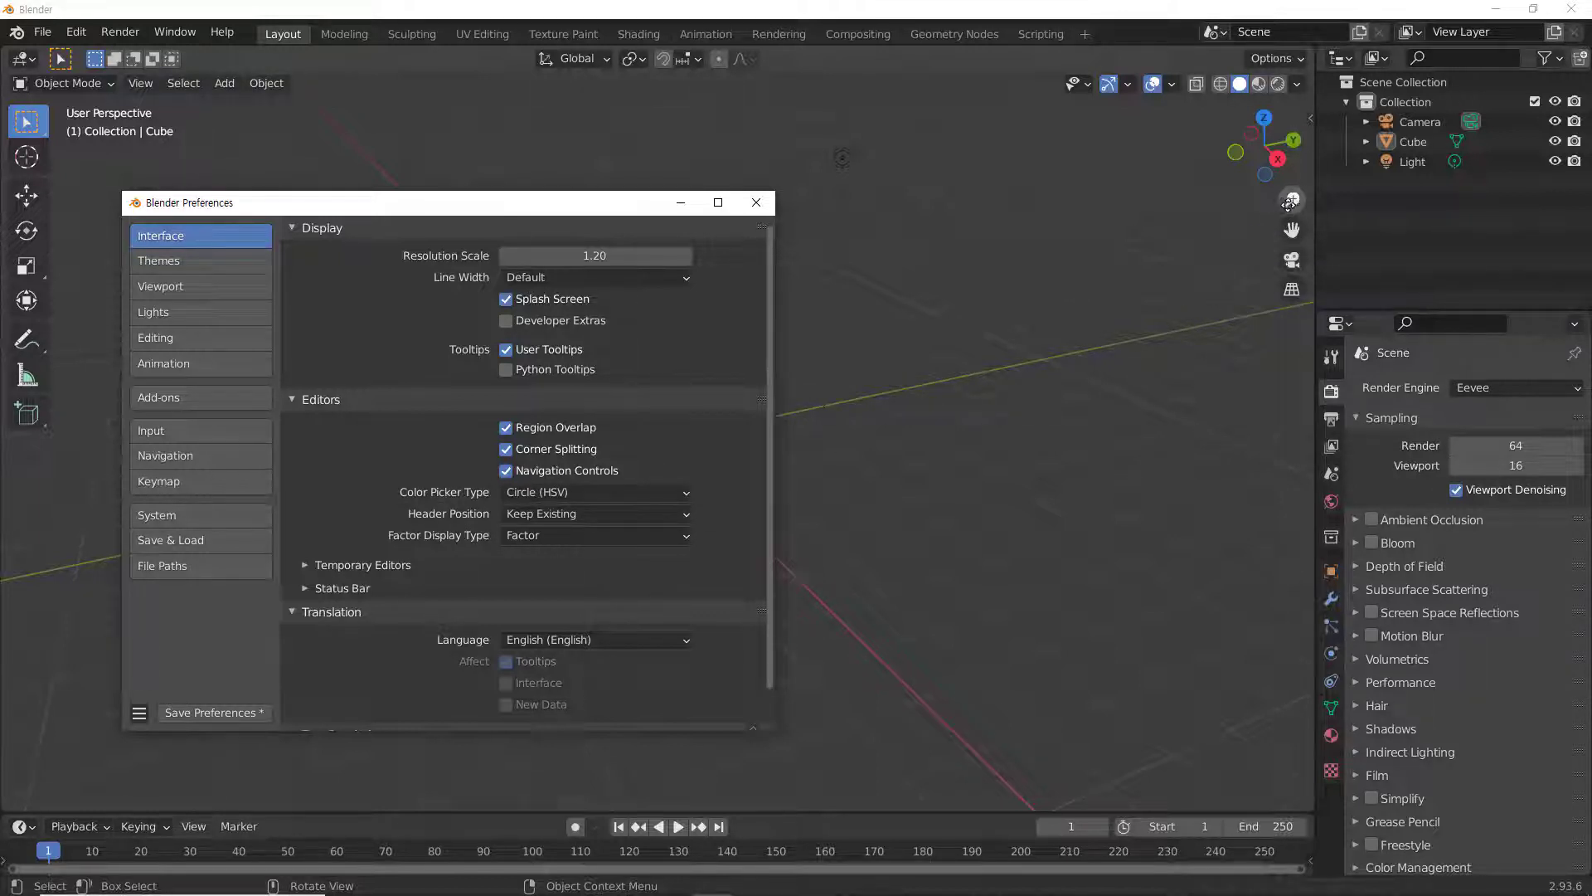
Zoom, pan and look through the camera with the viewport gizmos, then close Preferences.
left_click_drag(1292, 200, 1292, 207)
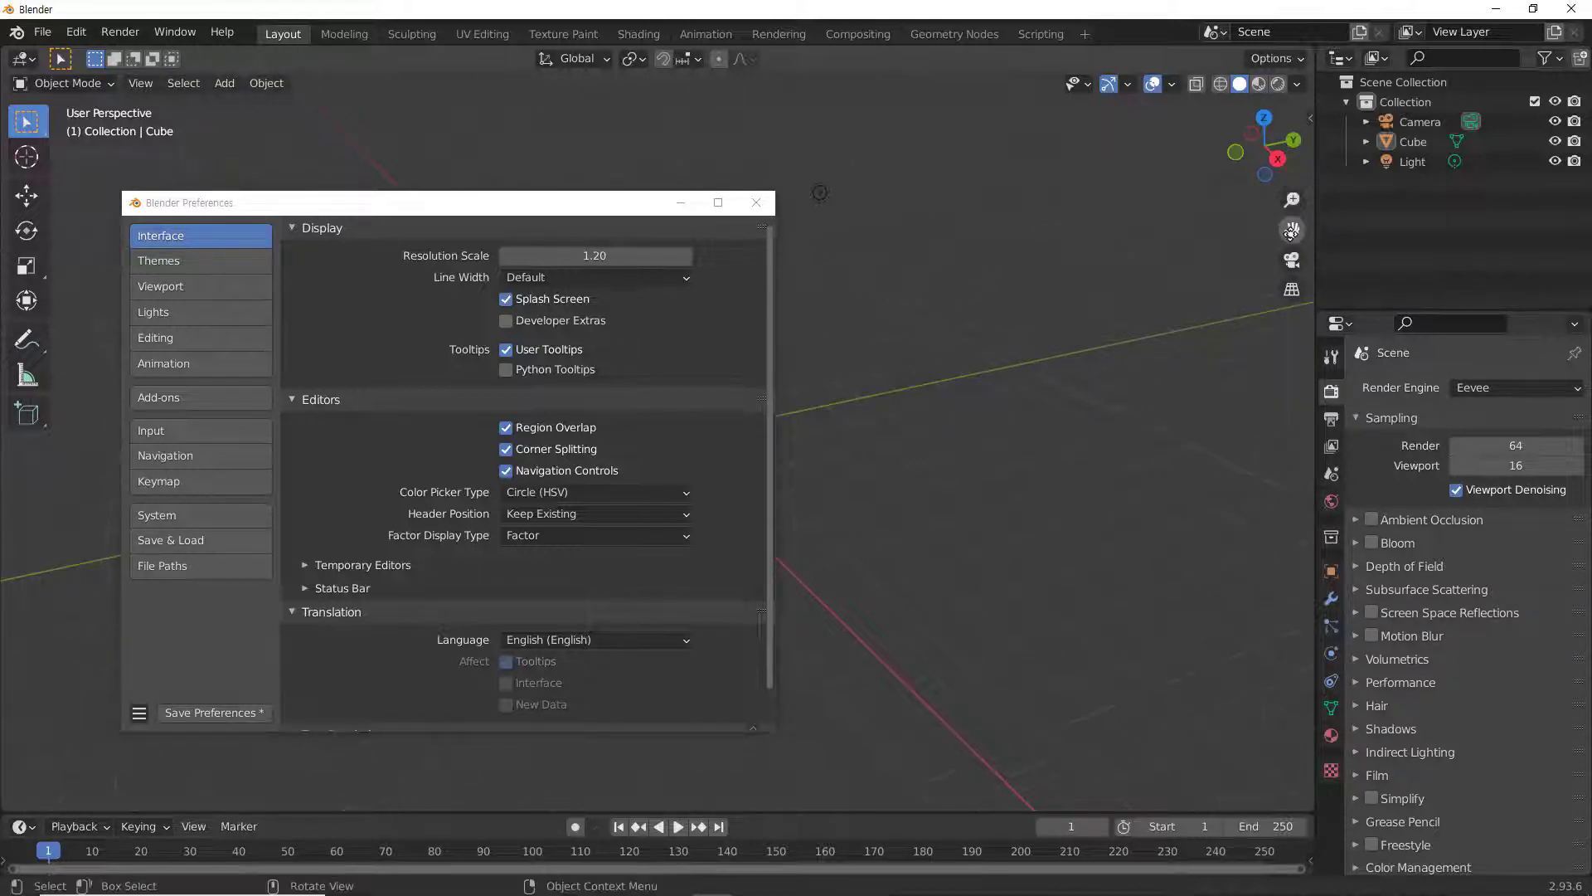
mouse_move(1292, 230)
left_mouse_down()
mouse_move(1356, 231)
mouse_move(1262, 210)
left_mouse_up()
left_click(1296, 261)
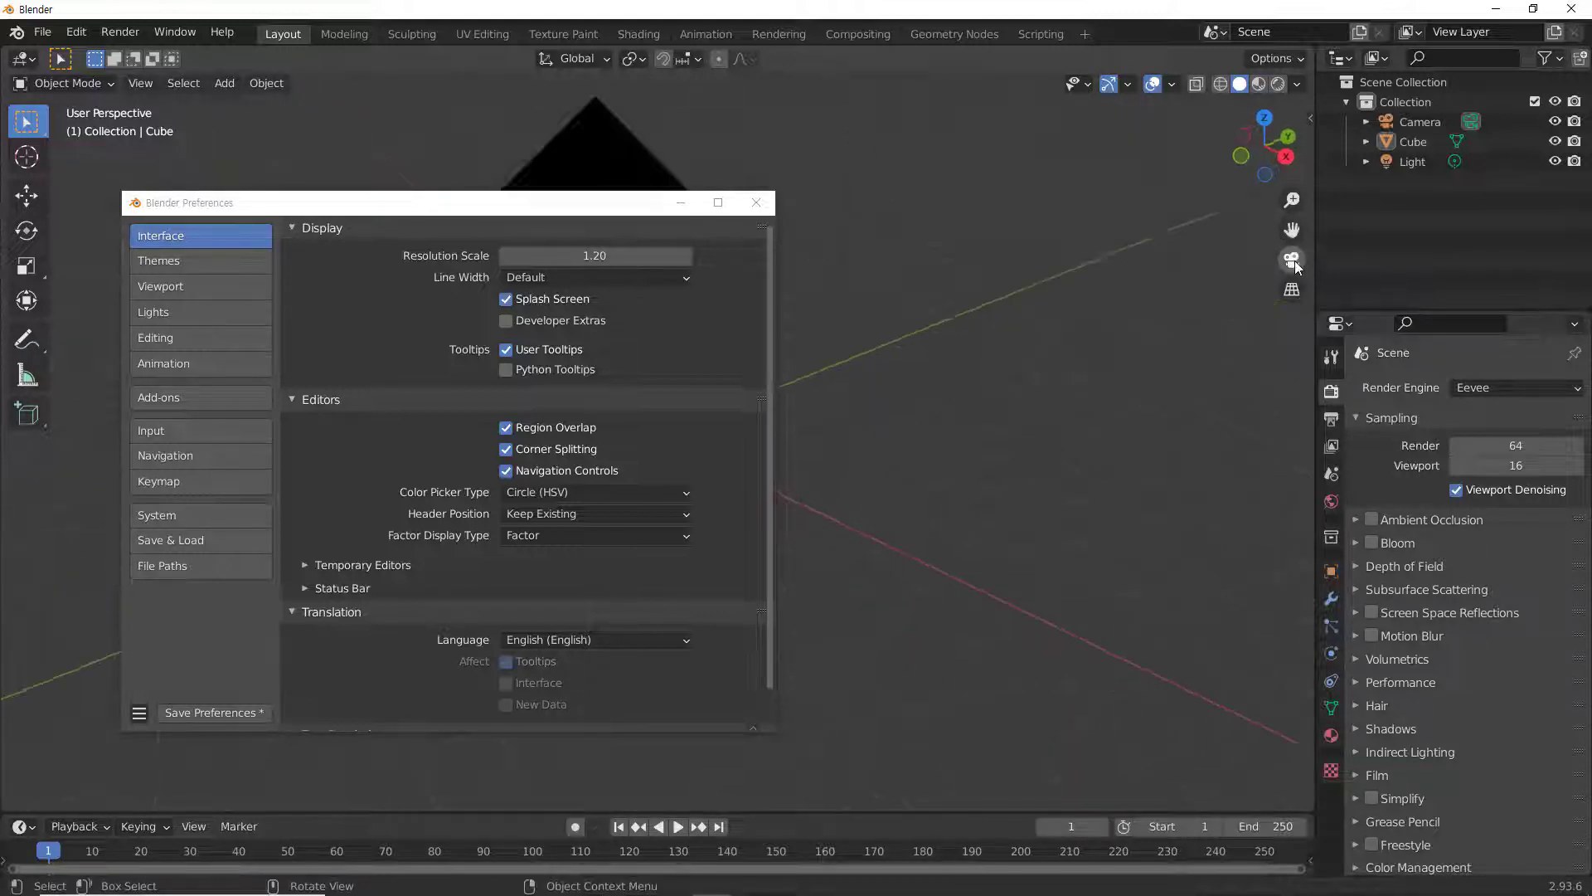
left_click(756, 204)
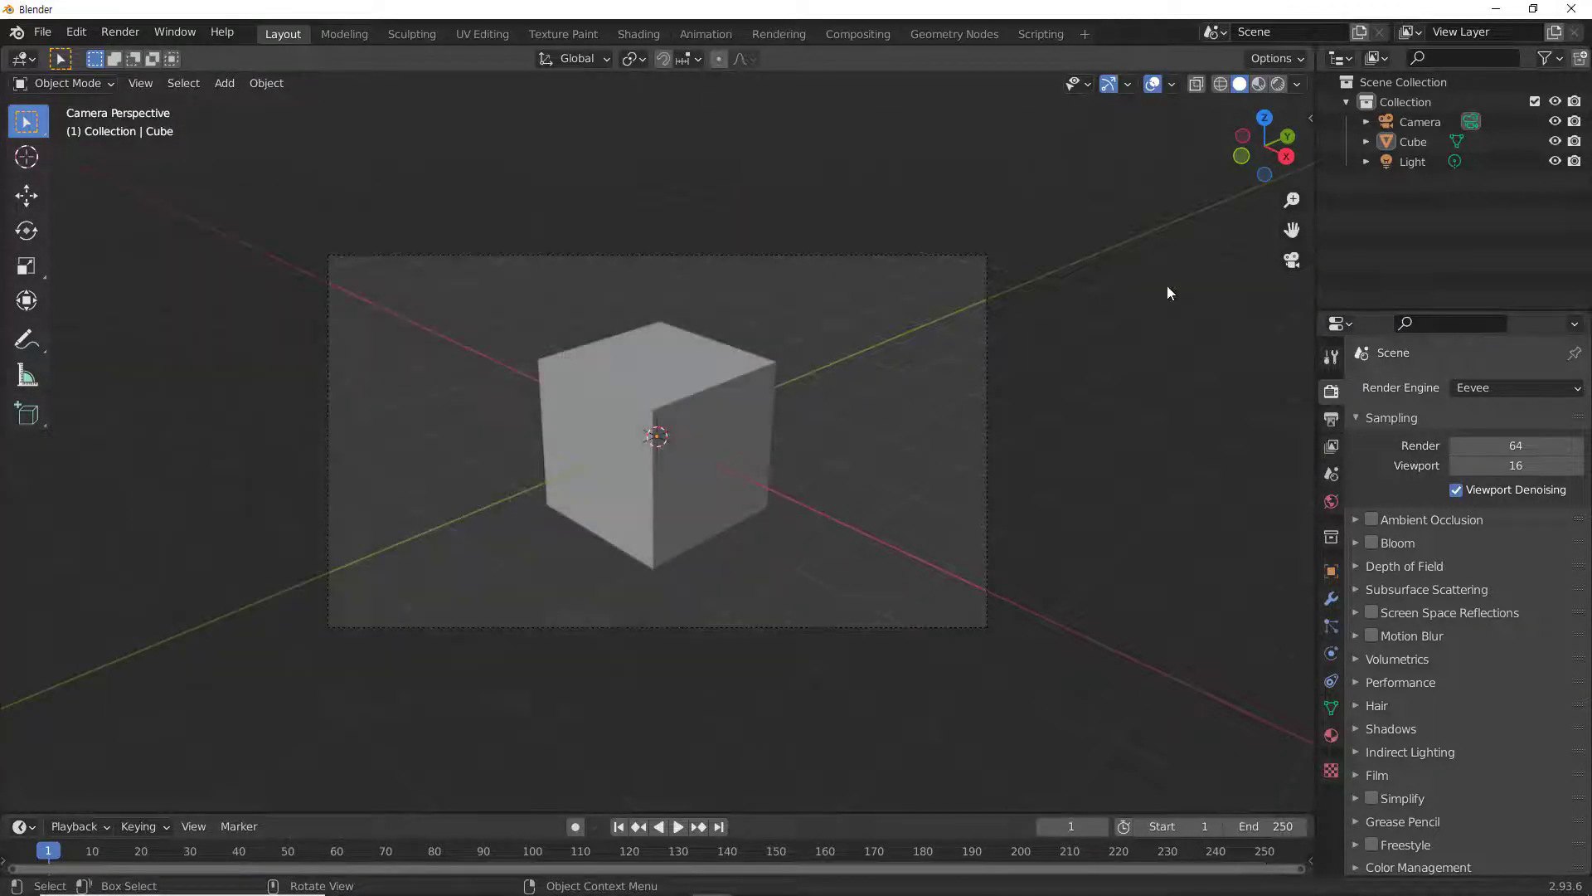
Try the camera and orthographic views, ending back in user perspective.
left_click(1292, 260)
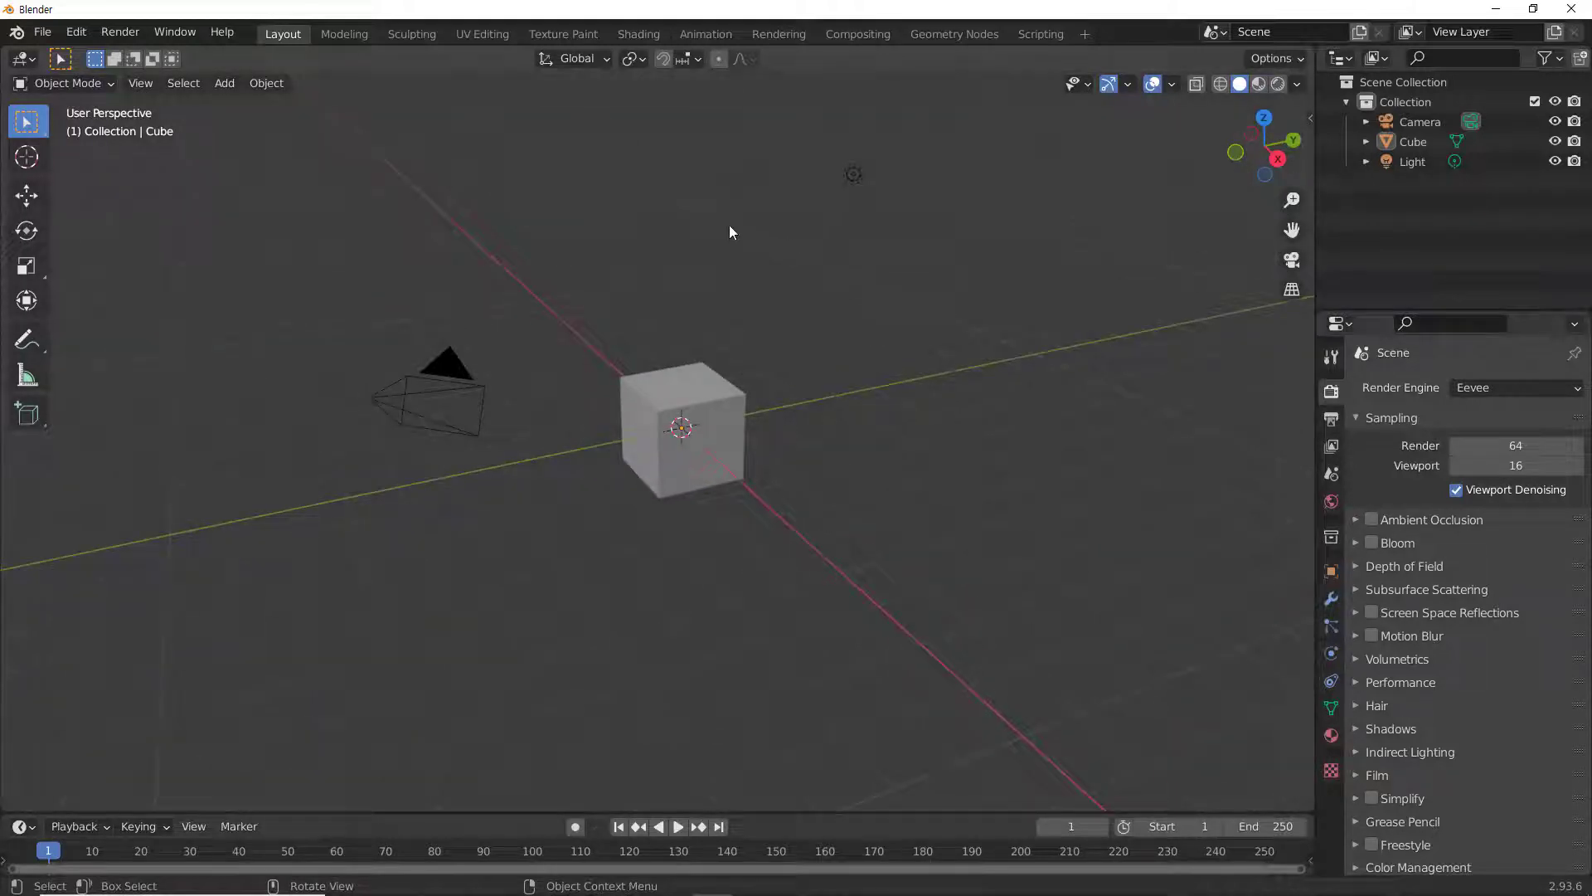
left_click(1297, 257)
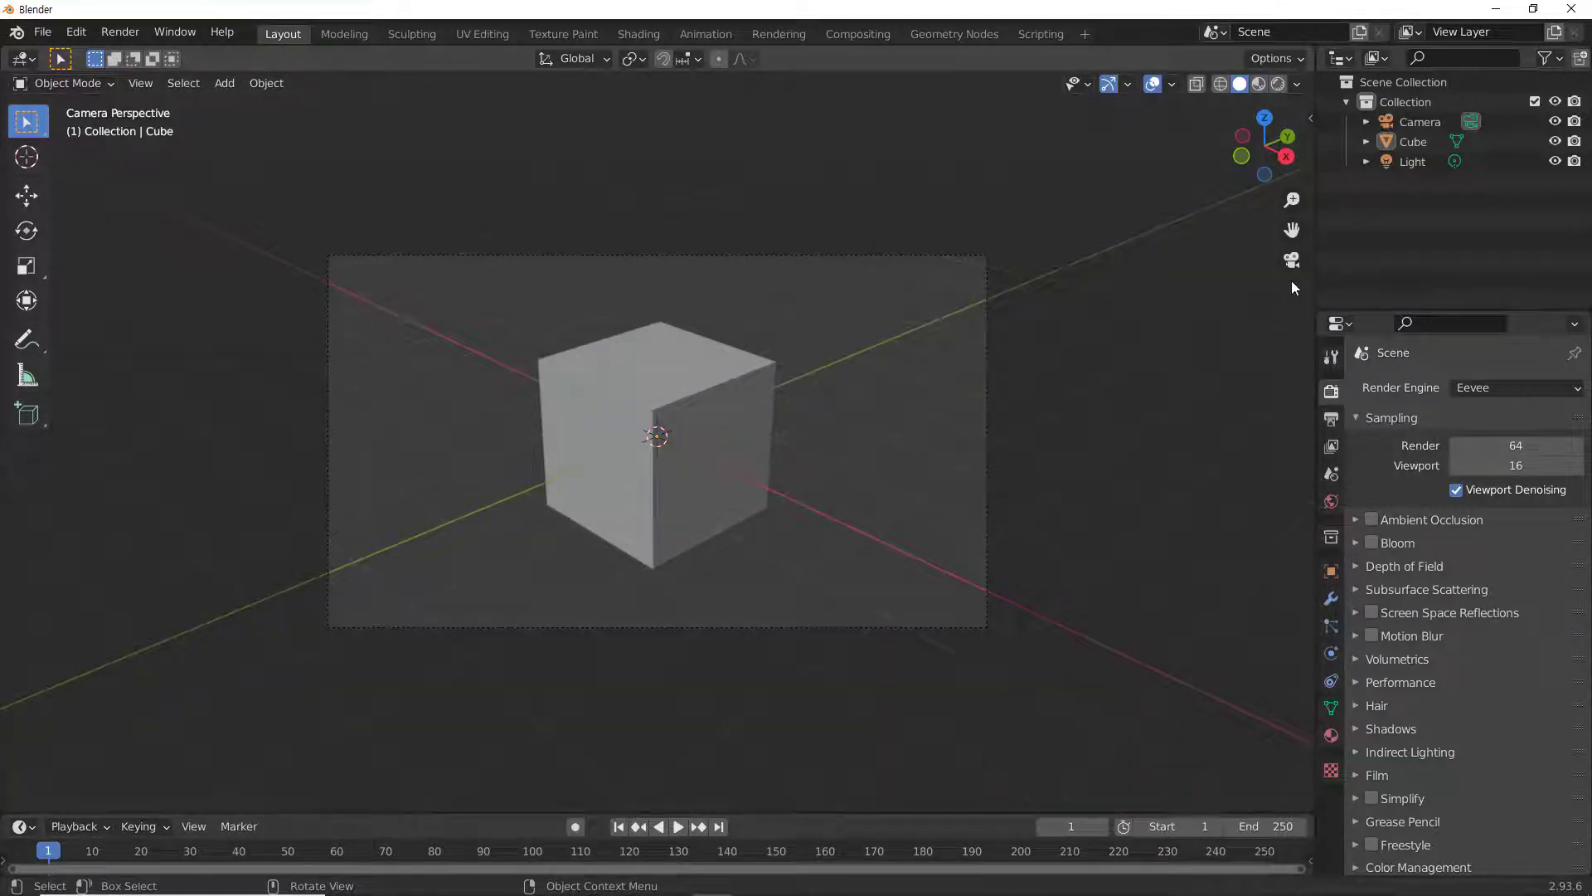
left_click(1292, 260)
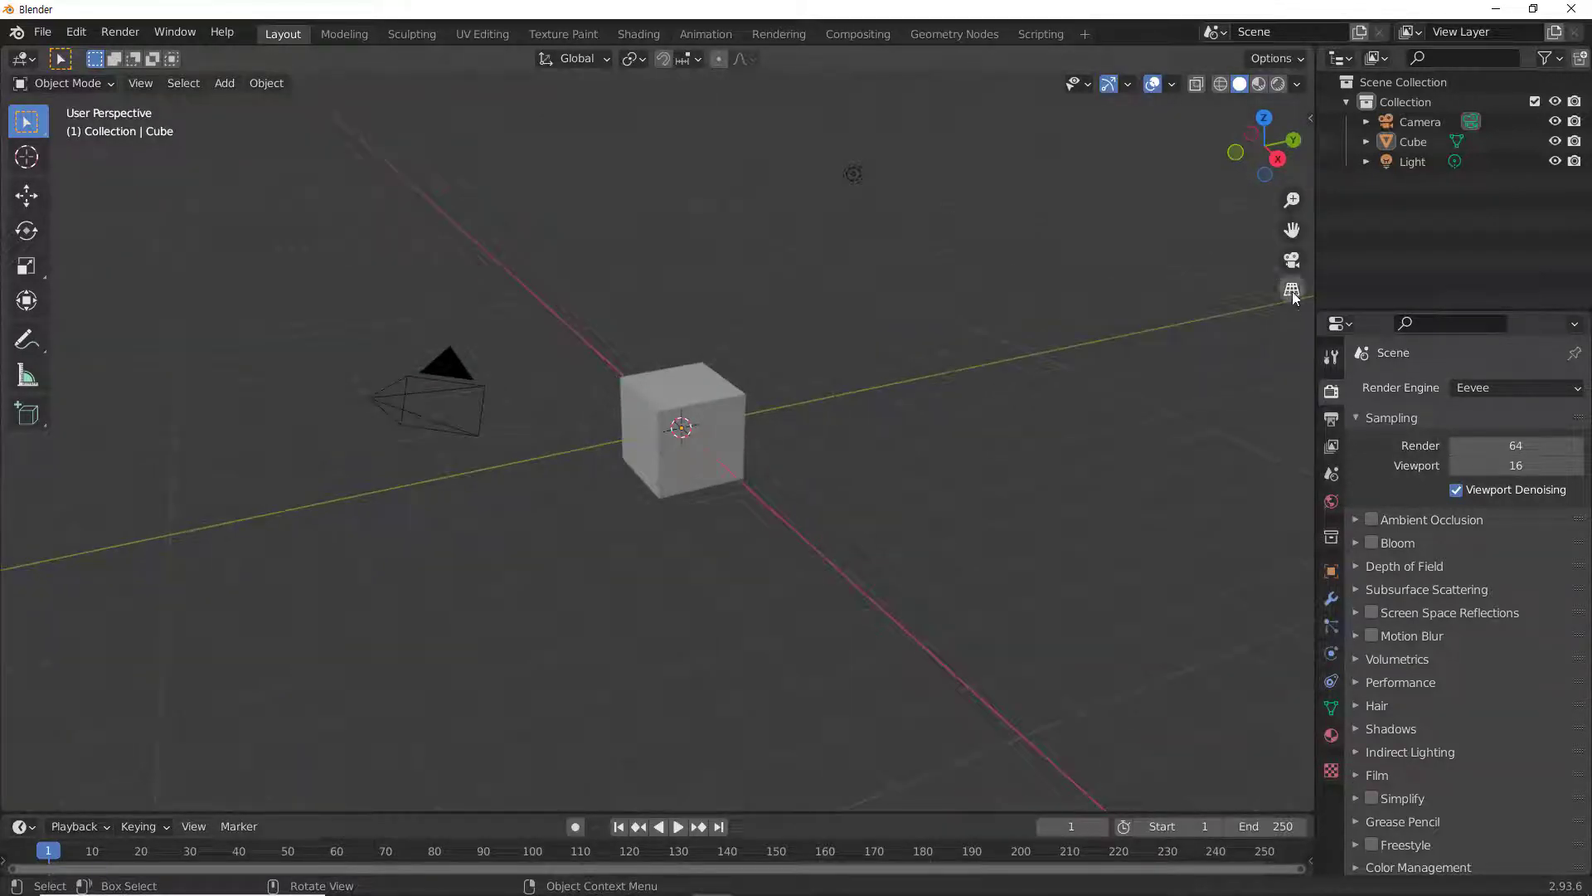
left_click(1292, 289)
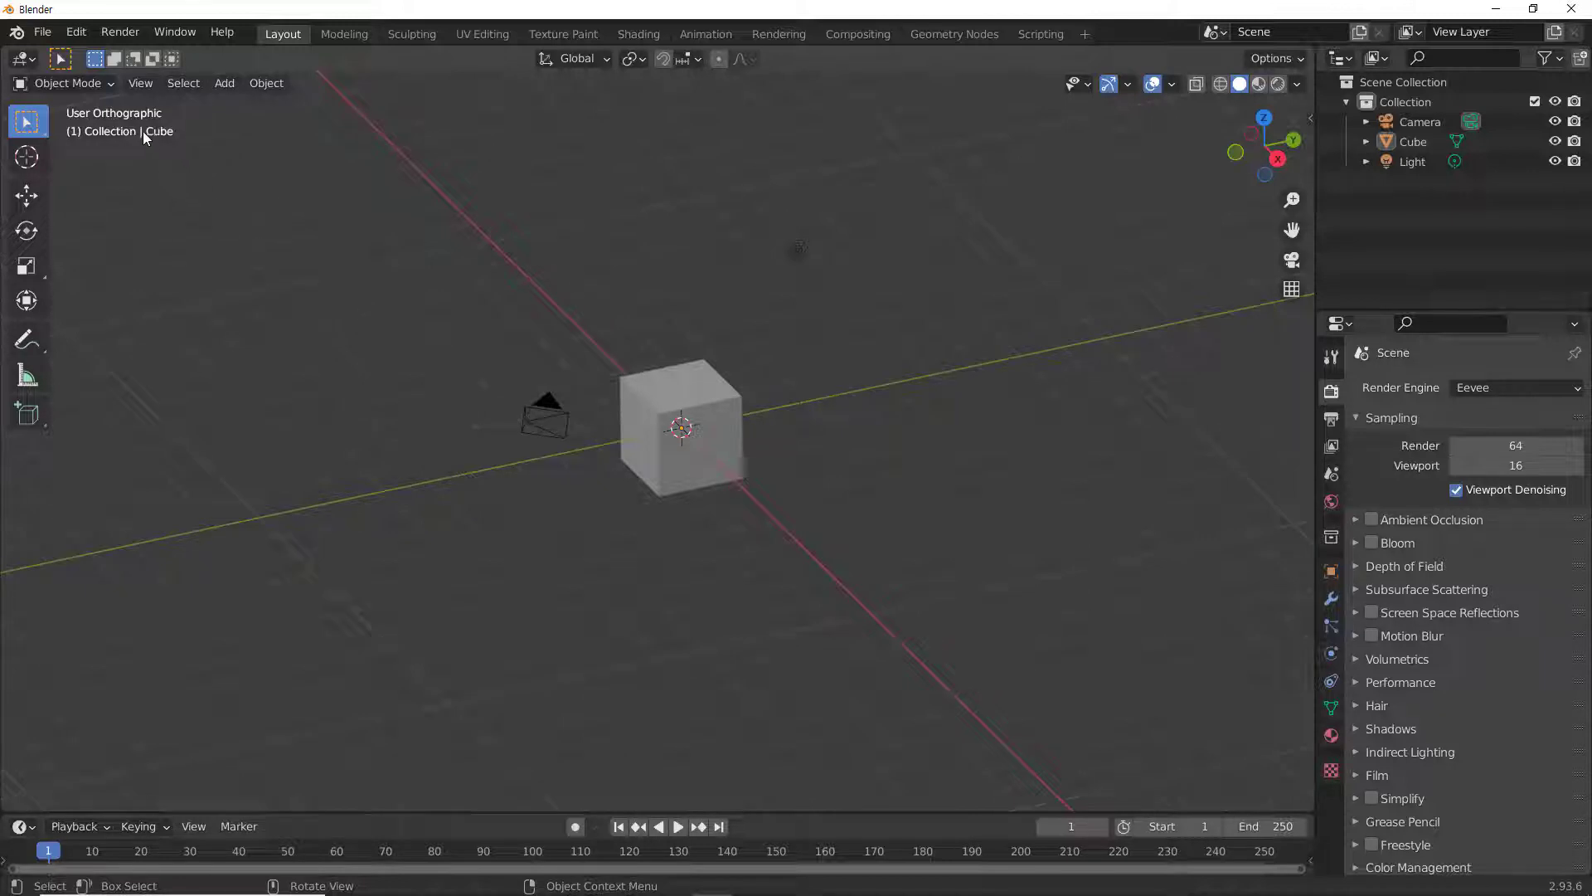
left_click(1299, 288)
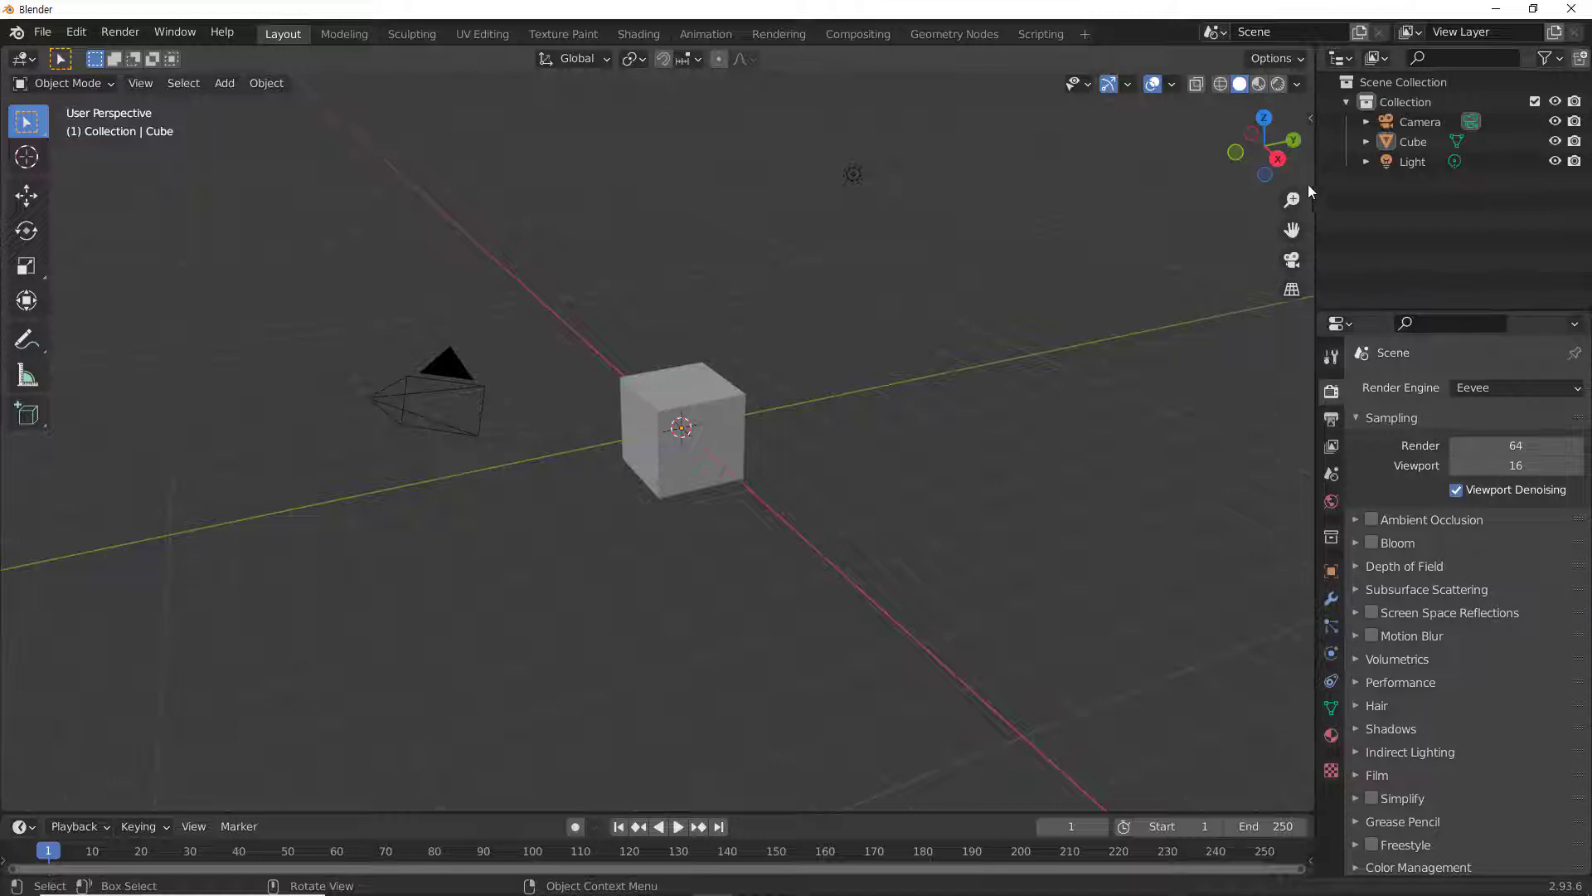
Reopen Preferences, turn Navigation Controls off and back on, and move the window aside.
left_click(75, 32)
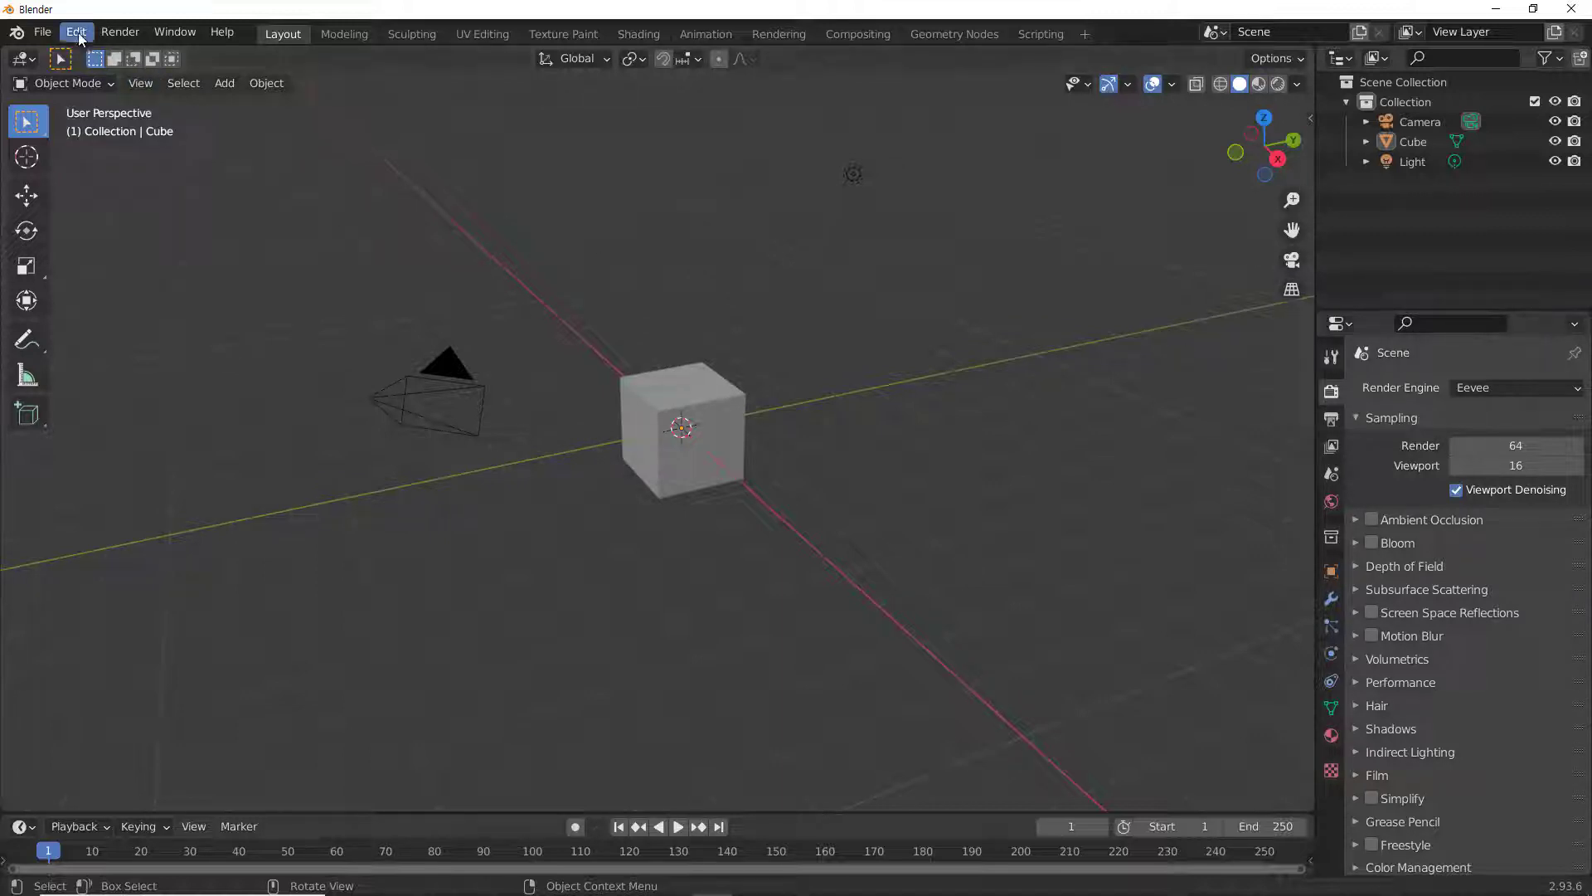
left_click(98, 310)
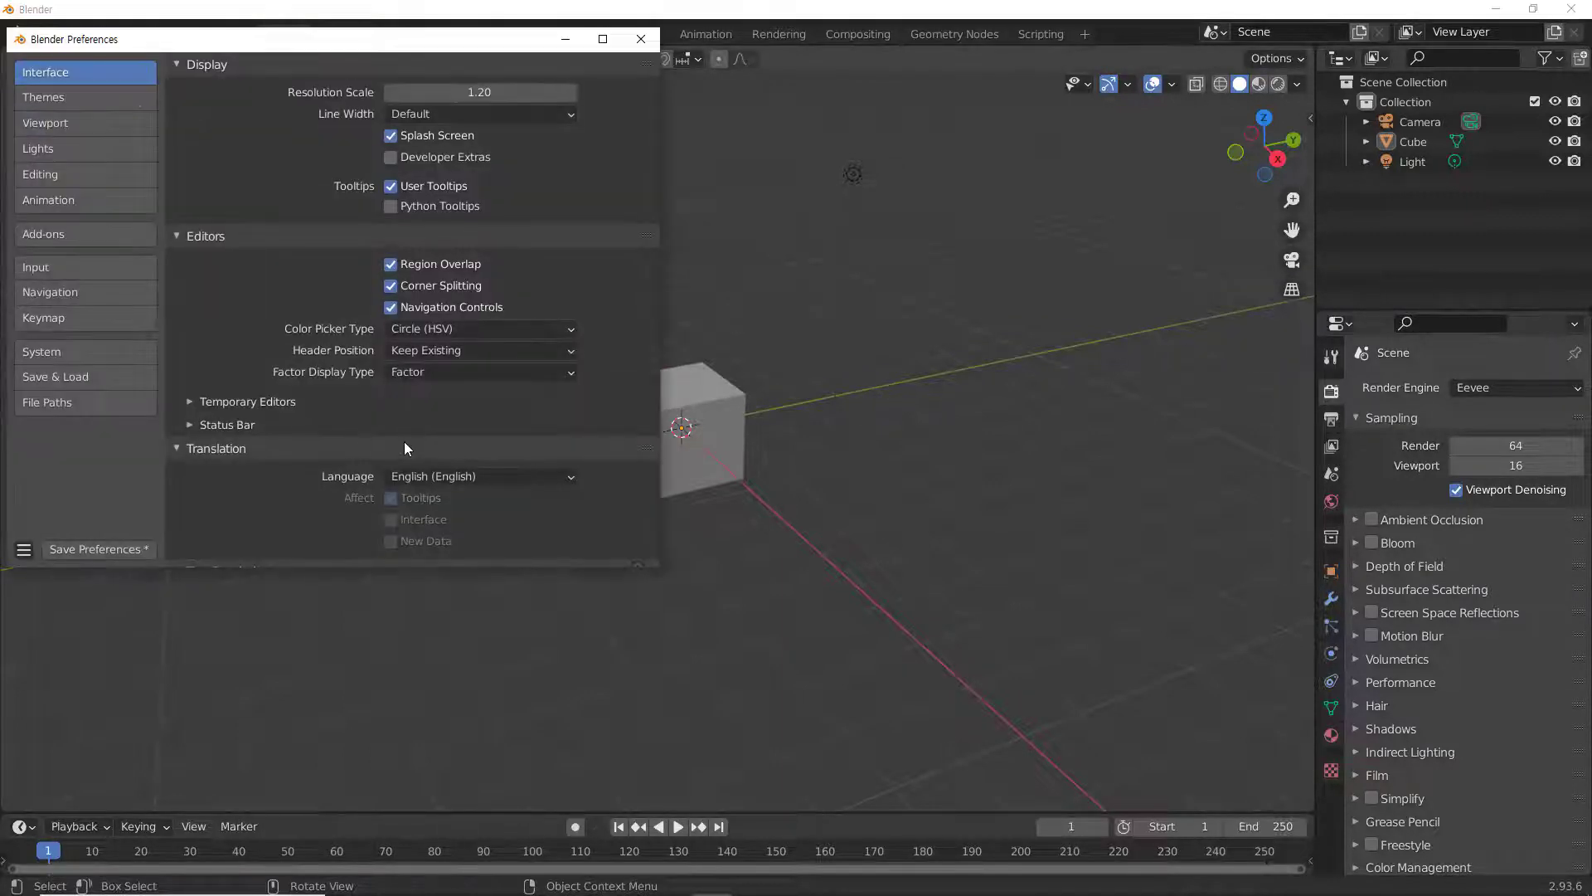
left_click(393, 311)
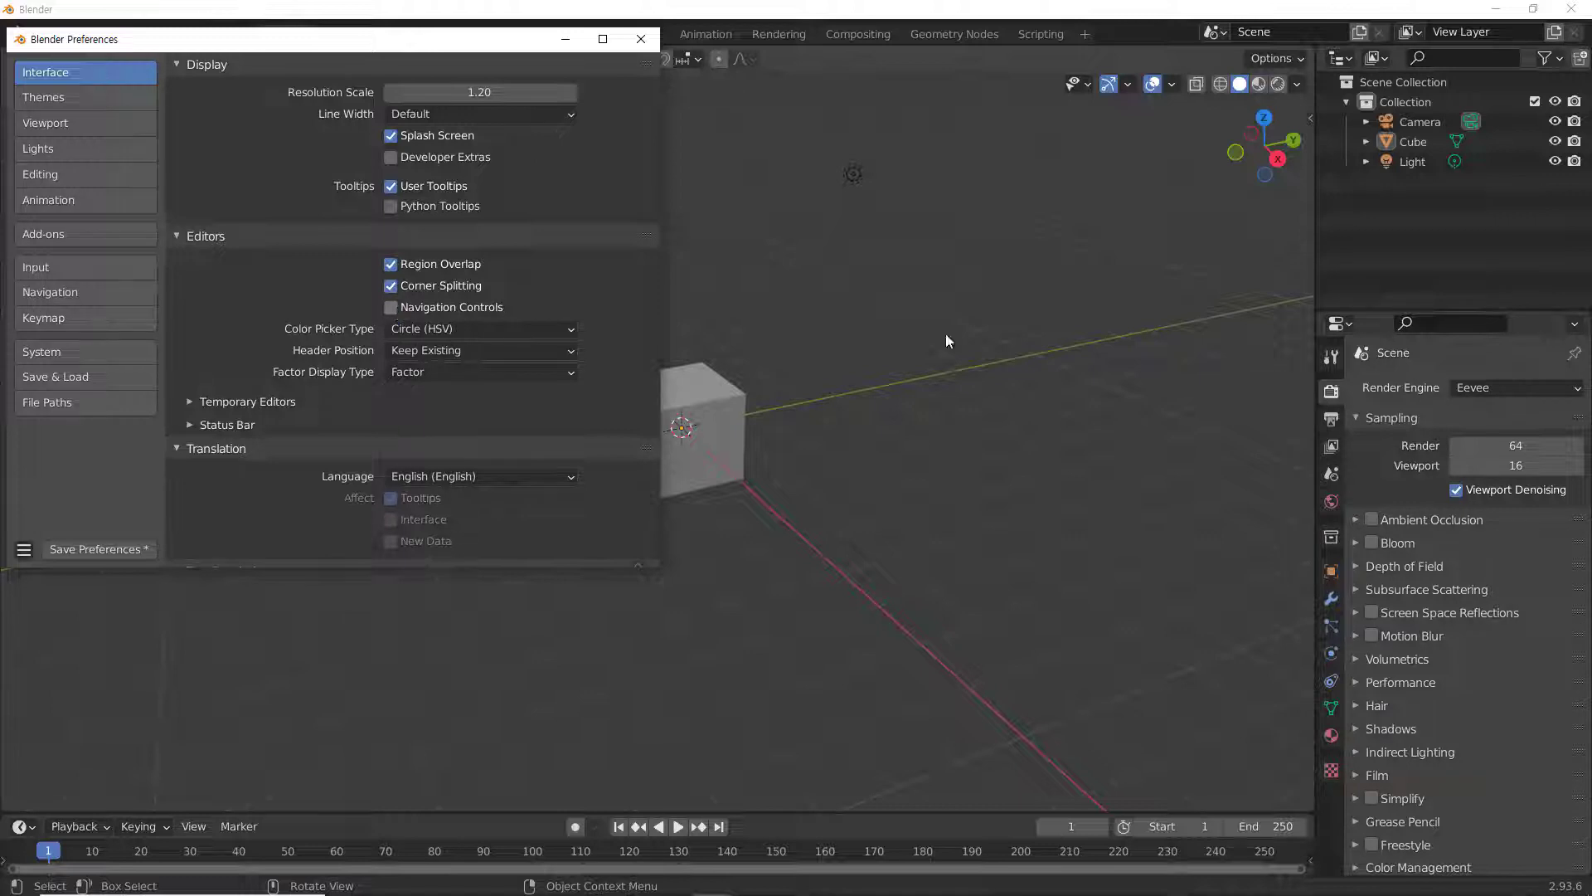
left_click(395, 307)
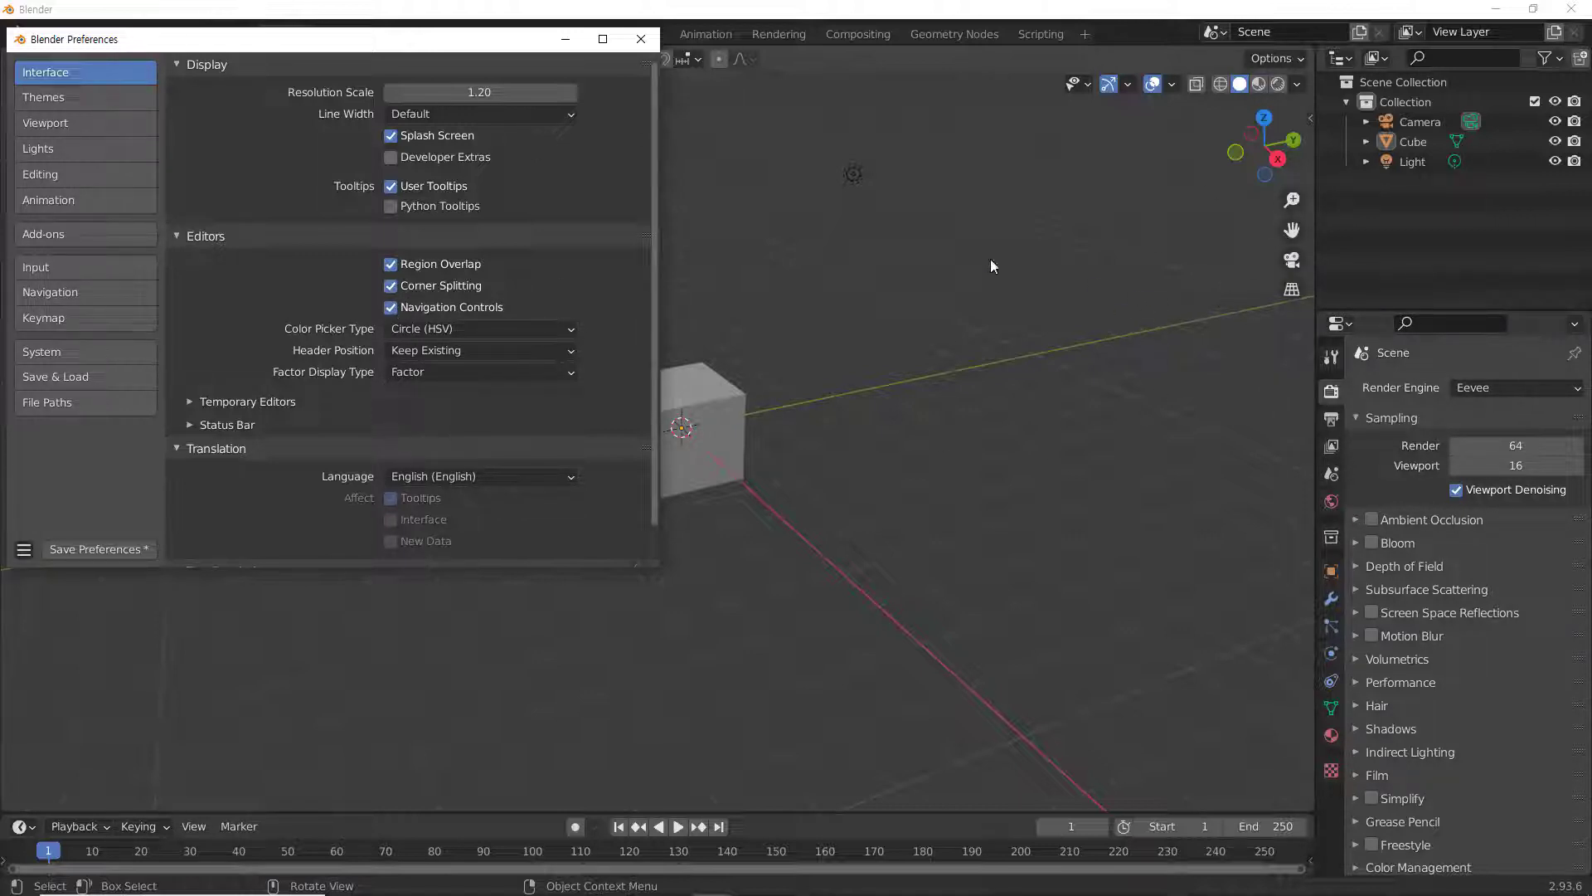
left_click_drag(443, 45, 543, 103)
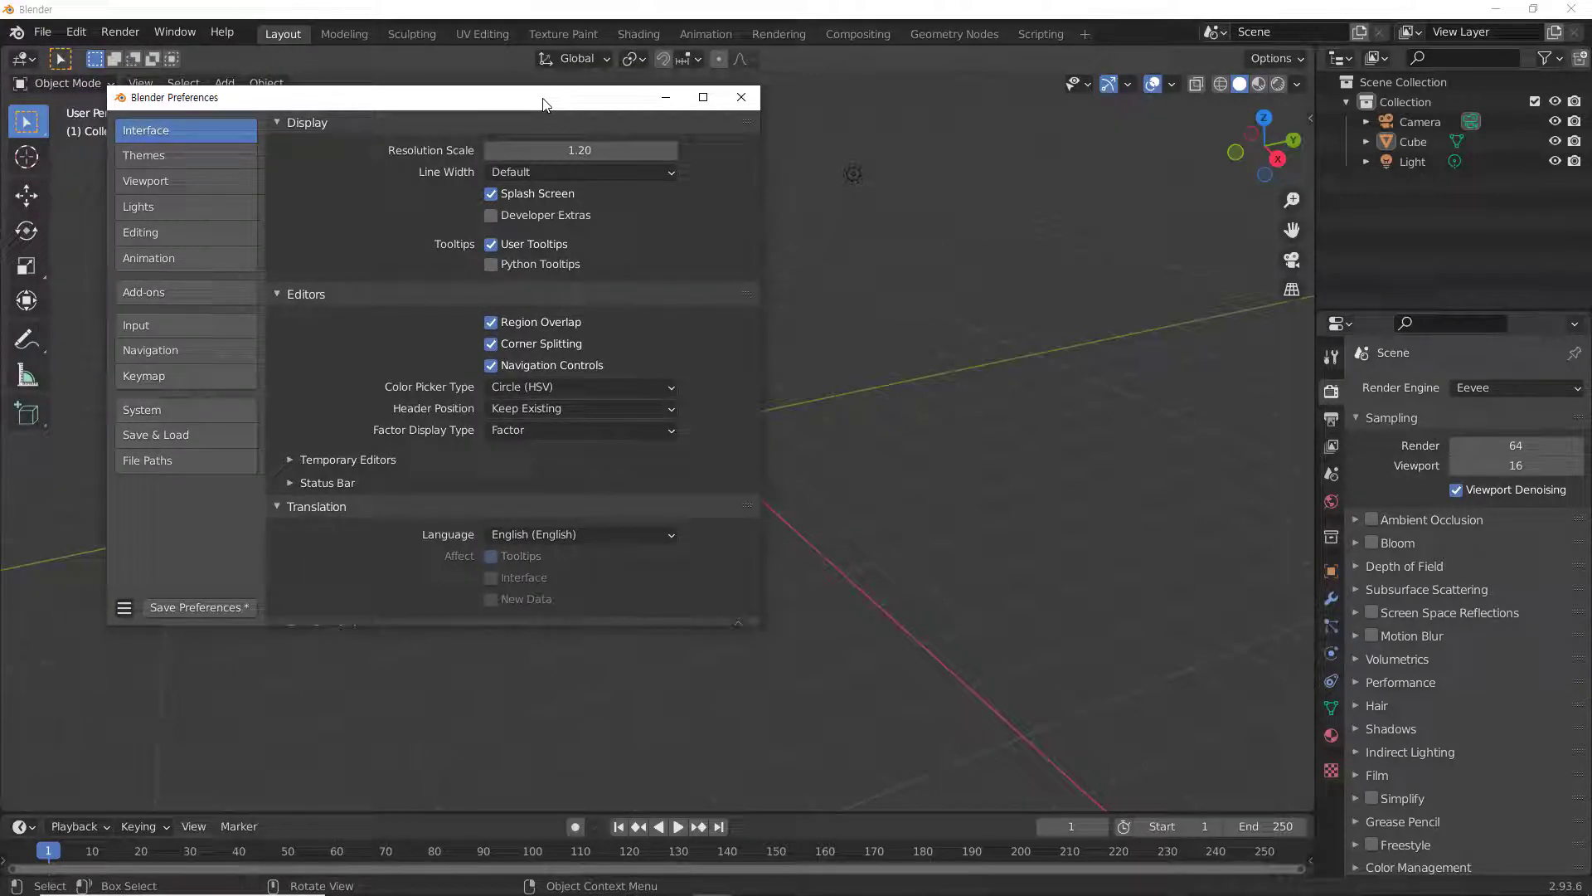
In Viewport preferences, toggle Object Info and View Name off and on, leaving both shown.
left_click(157, 181)
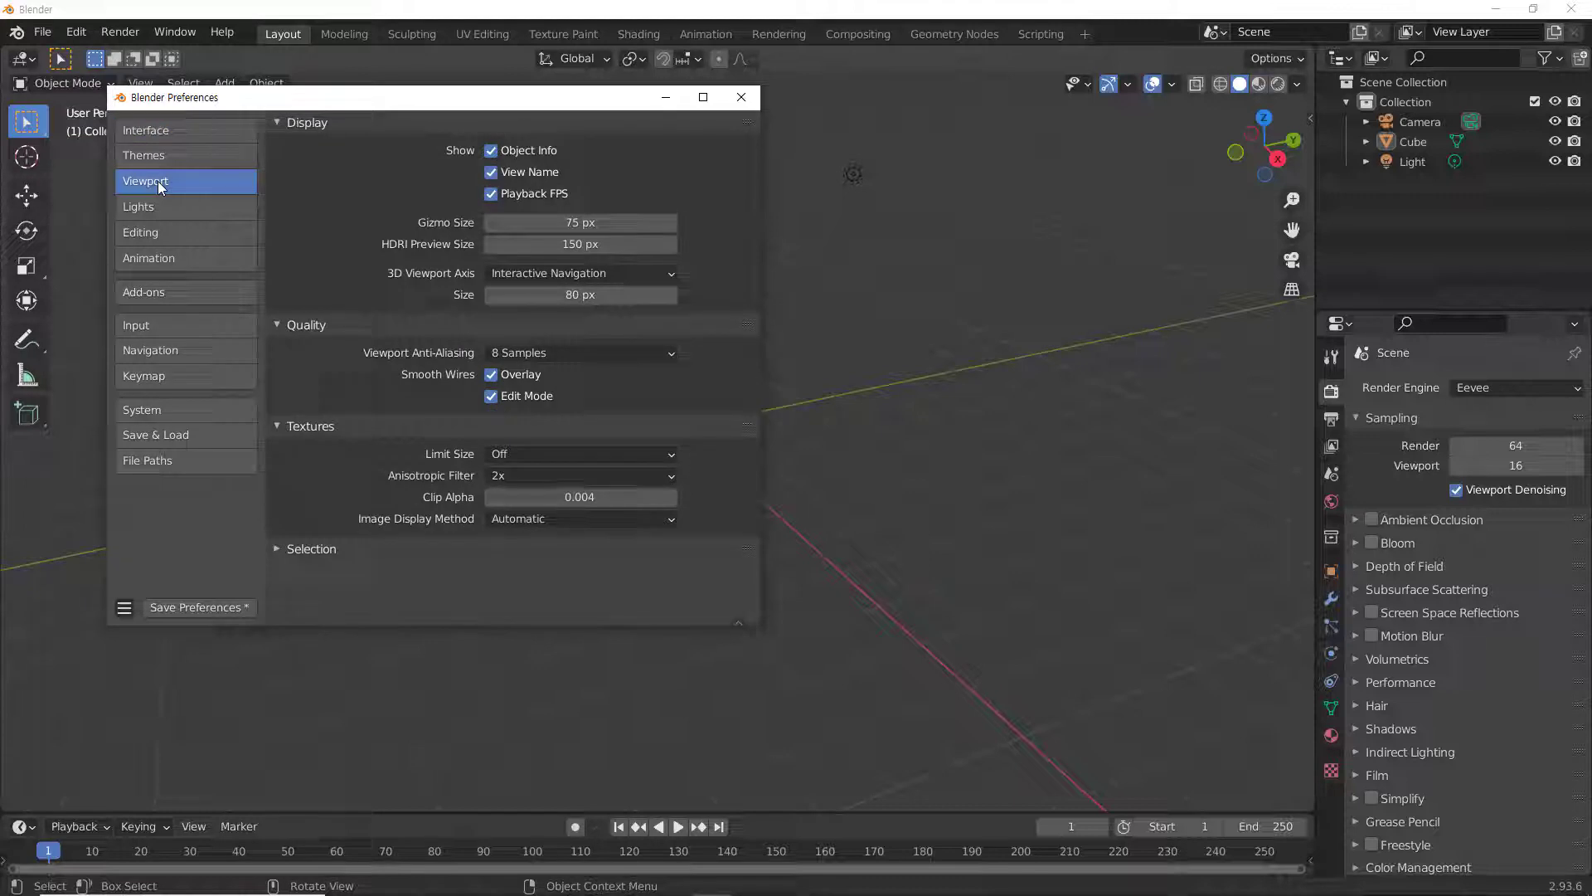
left_click_drag(321, 102, 341, 240)
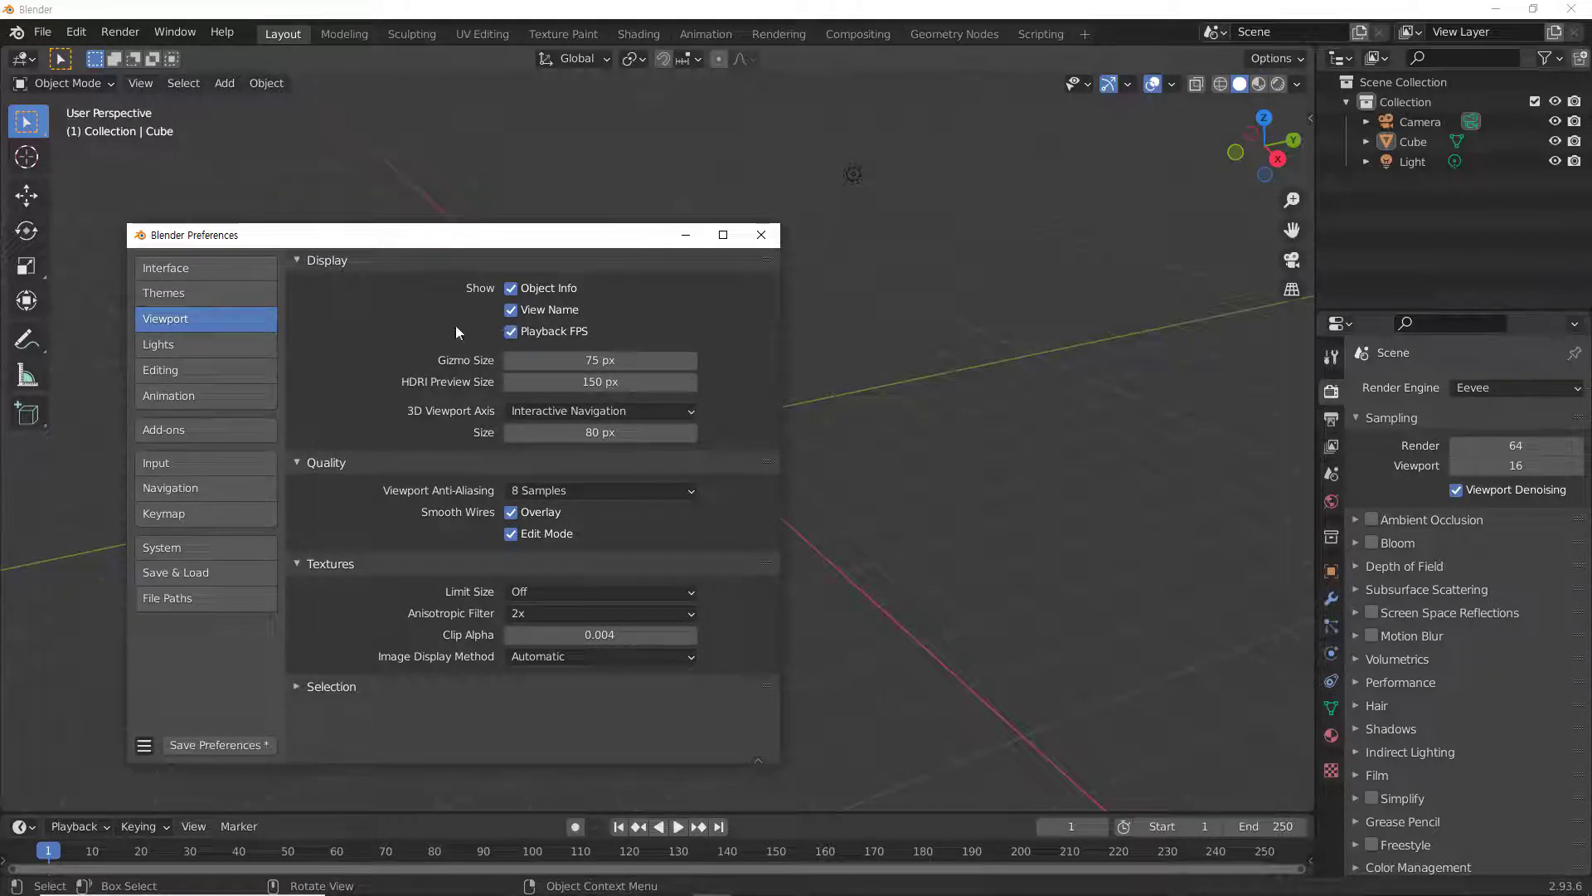
left_click(511, 288)
left_click(513, 288)
left_click(511, 288)
left_click(531, 313)
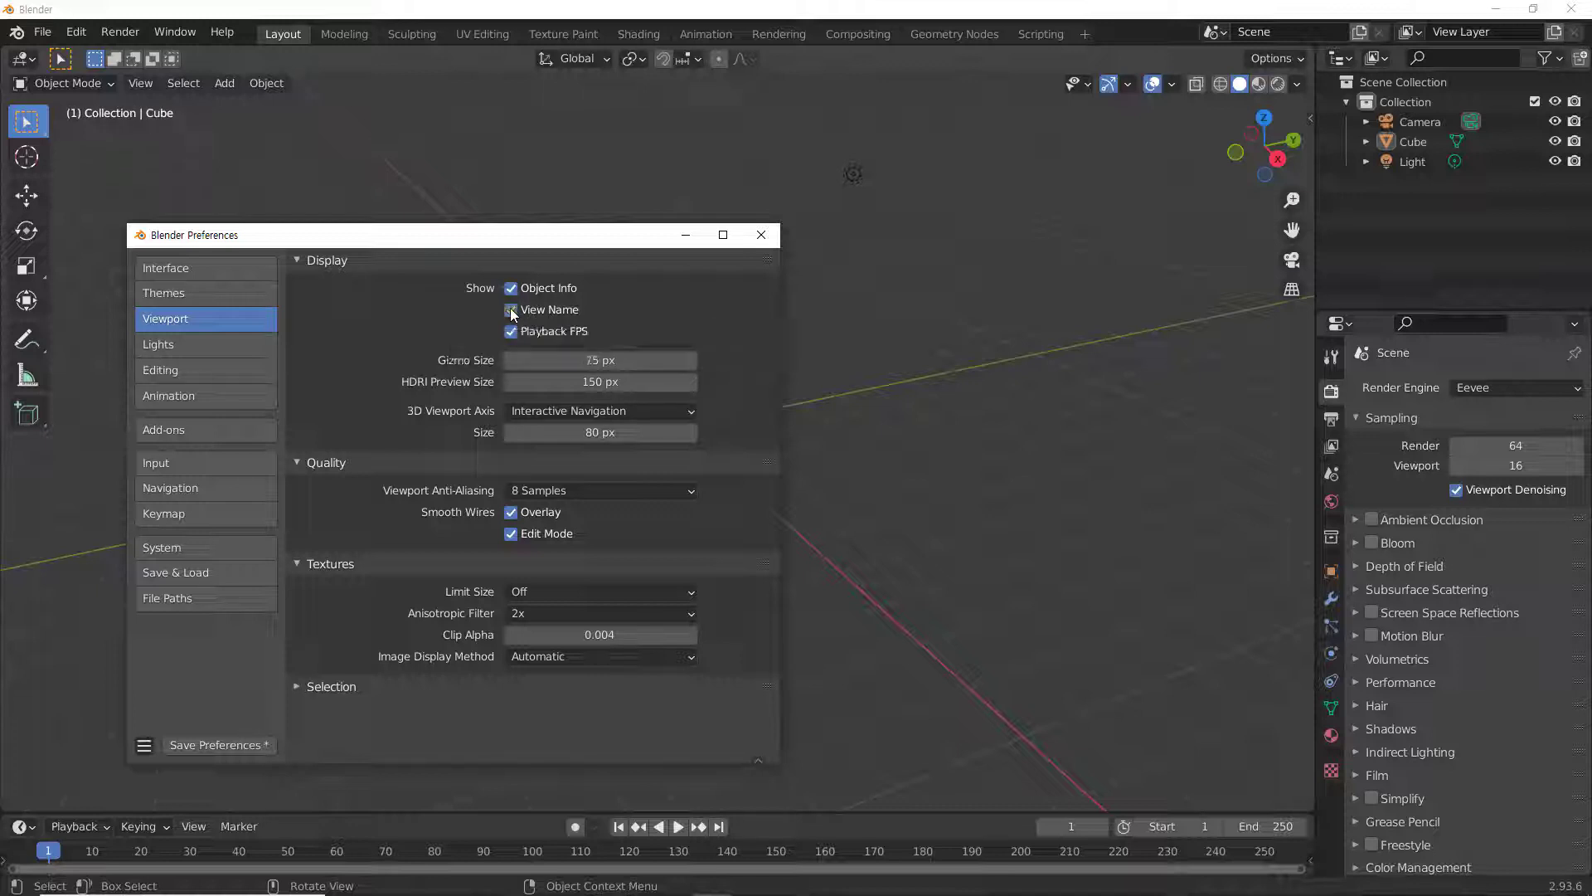
left_click(531, 313)
left_click(512, 310)
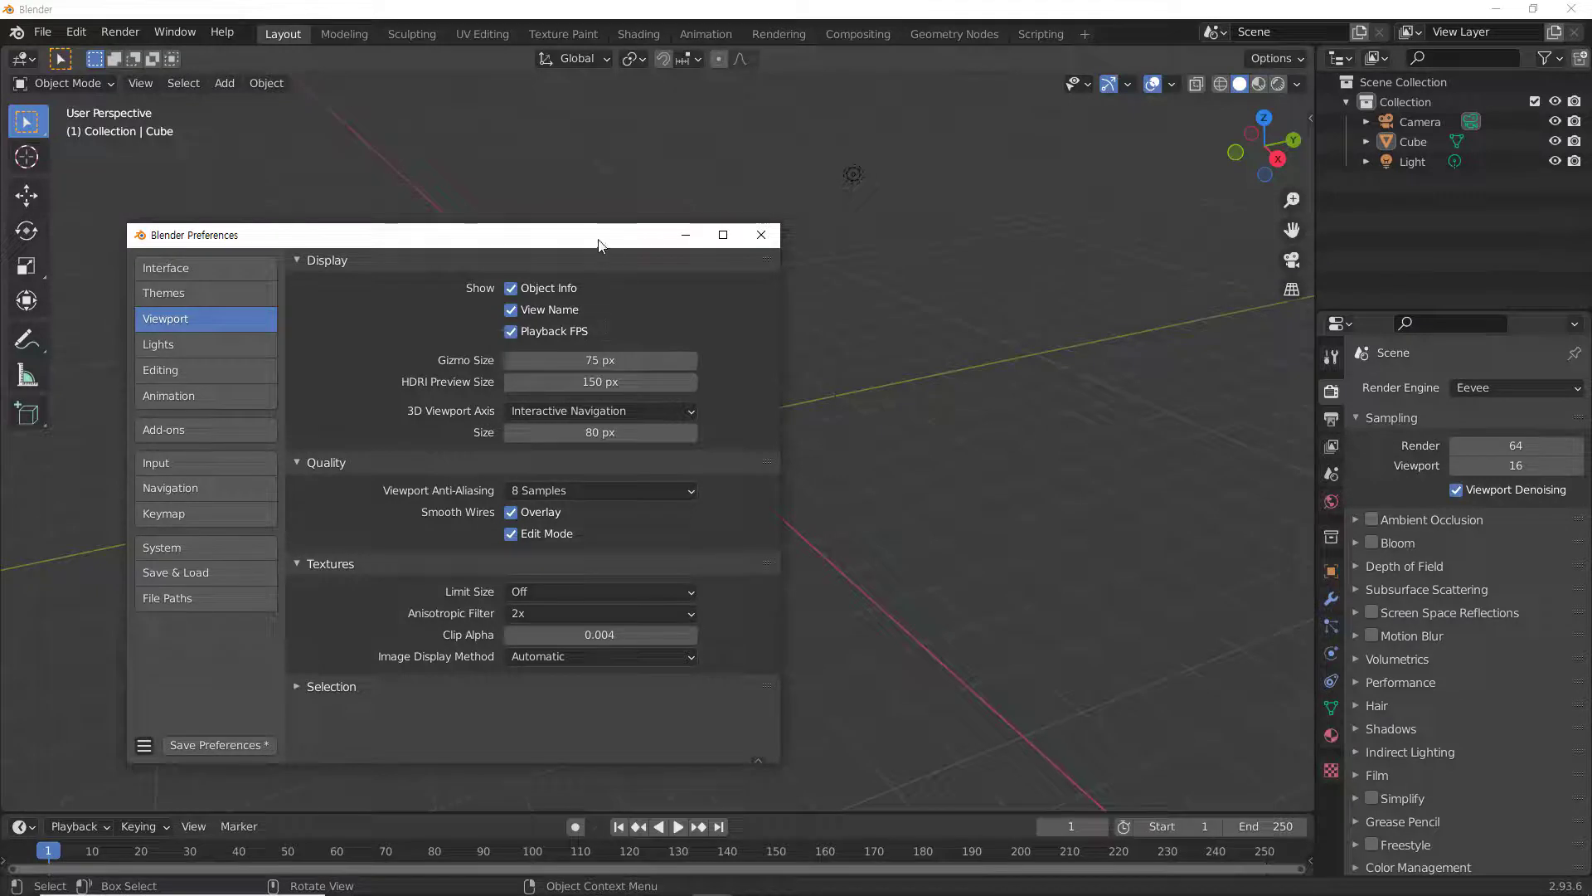
mouse_move(599, 245)
left_mouse_down()
mouse_move(823, 232)
mouse_move(952, 534)
left_mouse_up()
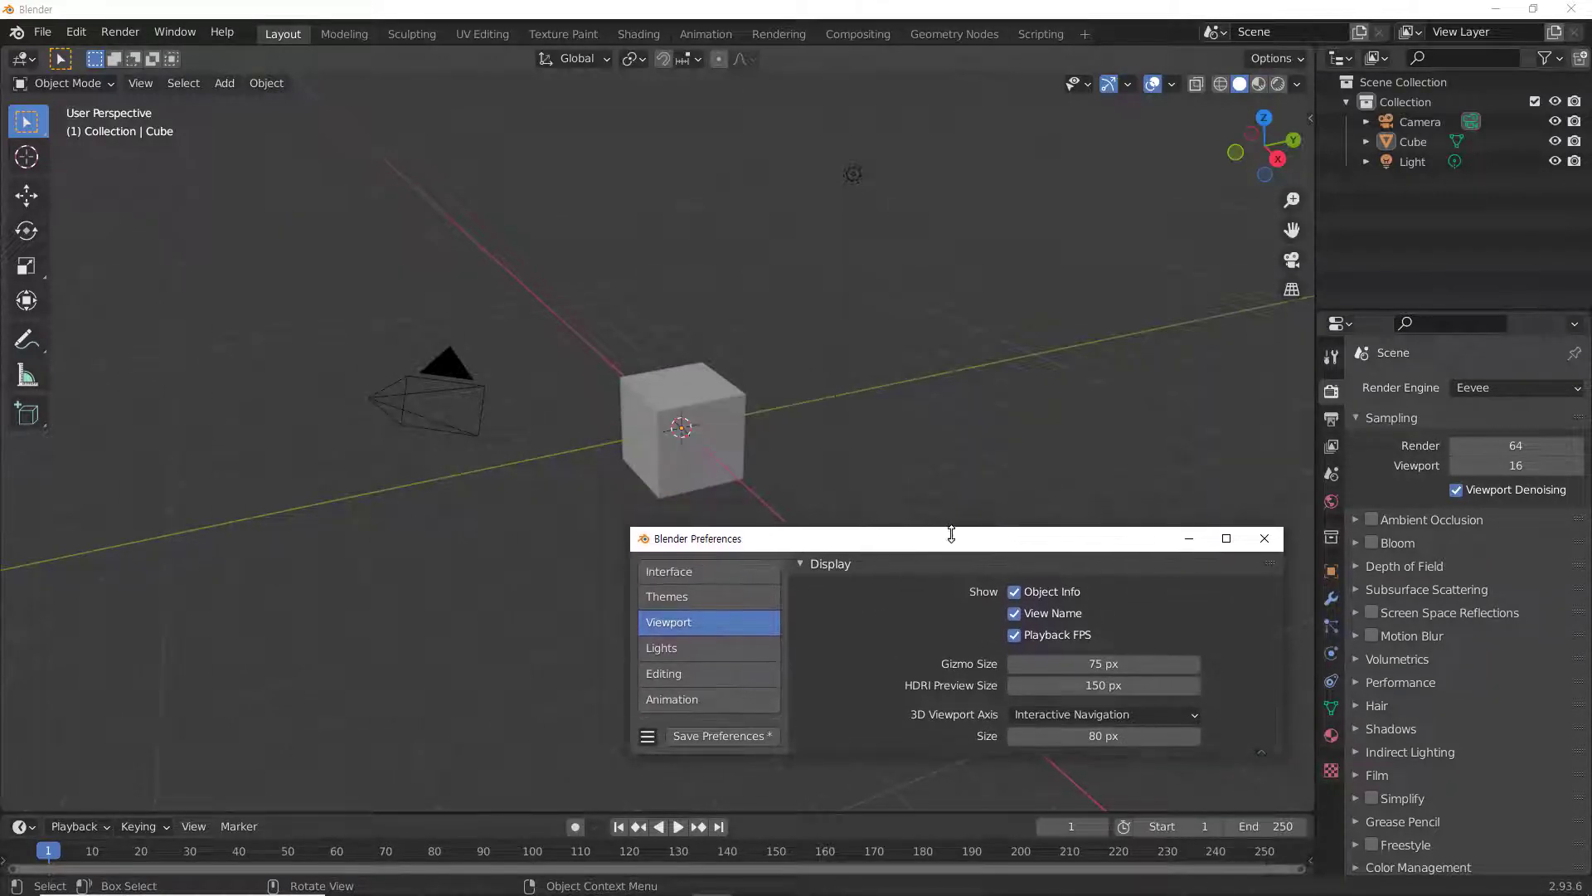
Select the cube with the Move tool and drag Gizmo Size to preview its effect.
left_click(703, 398)
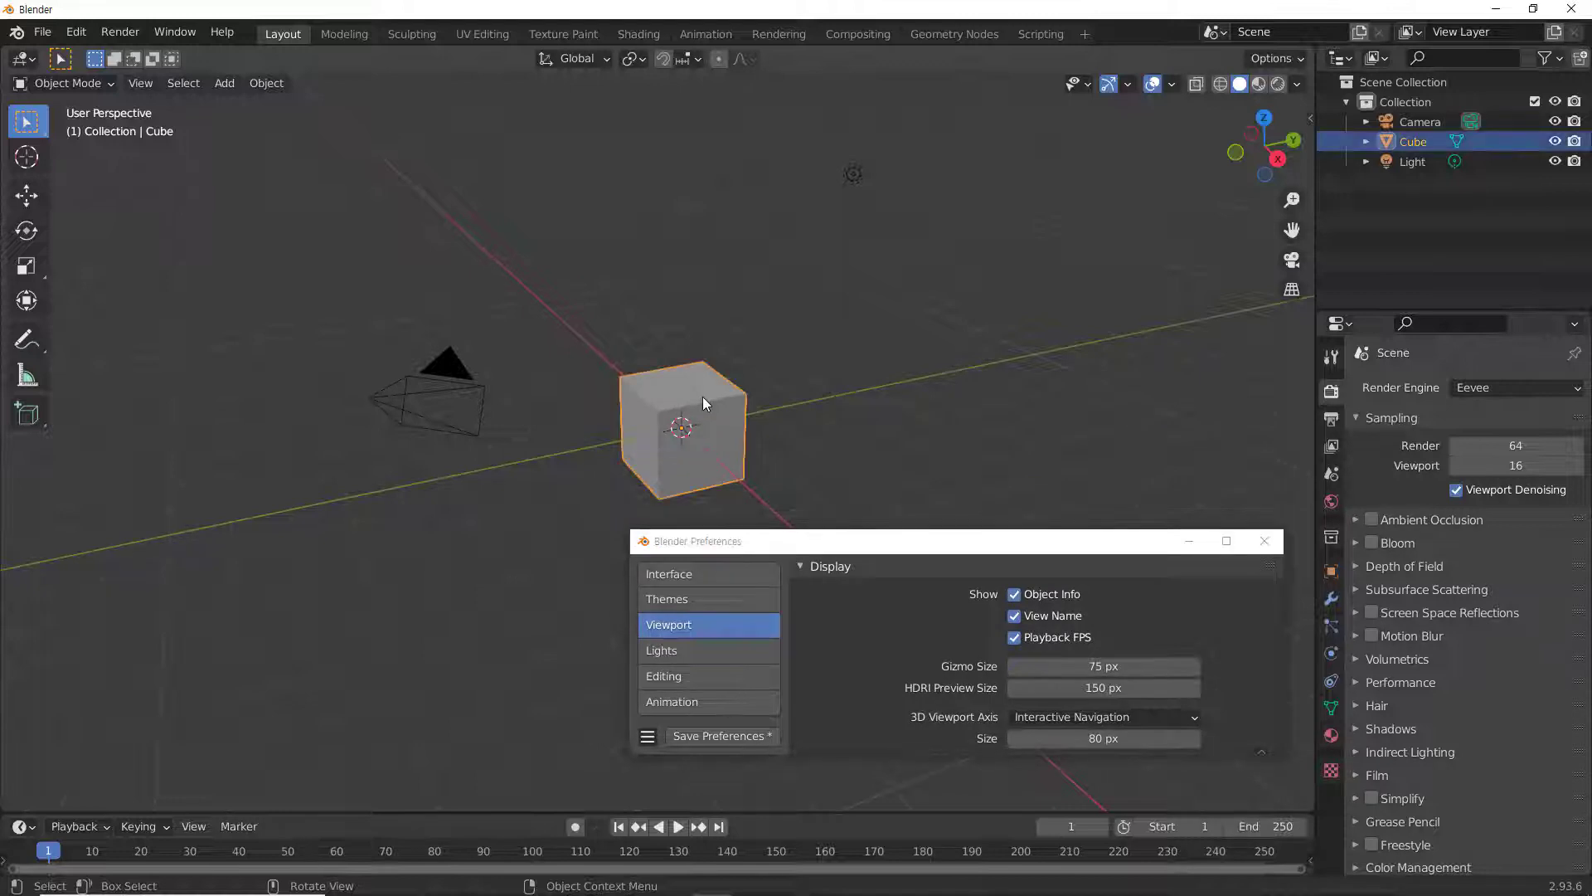
left_click(27, 196)
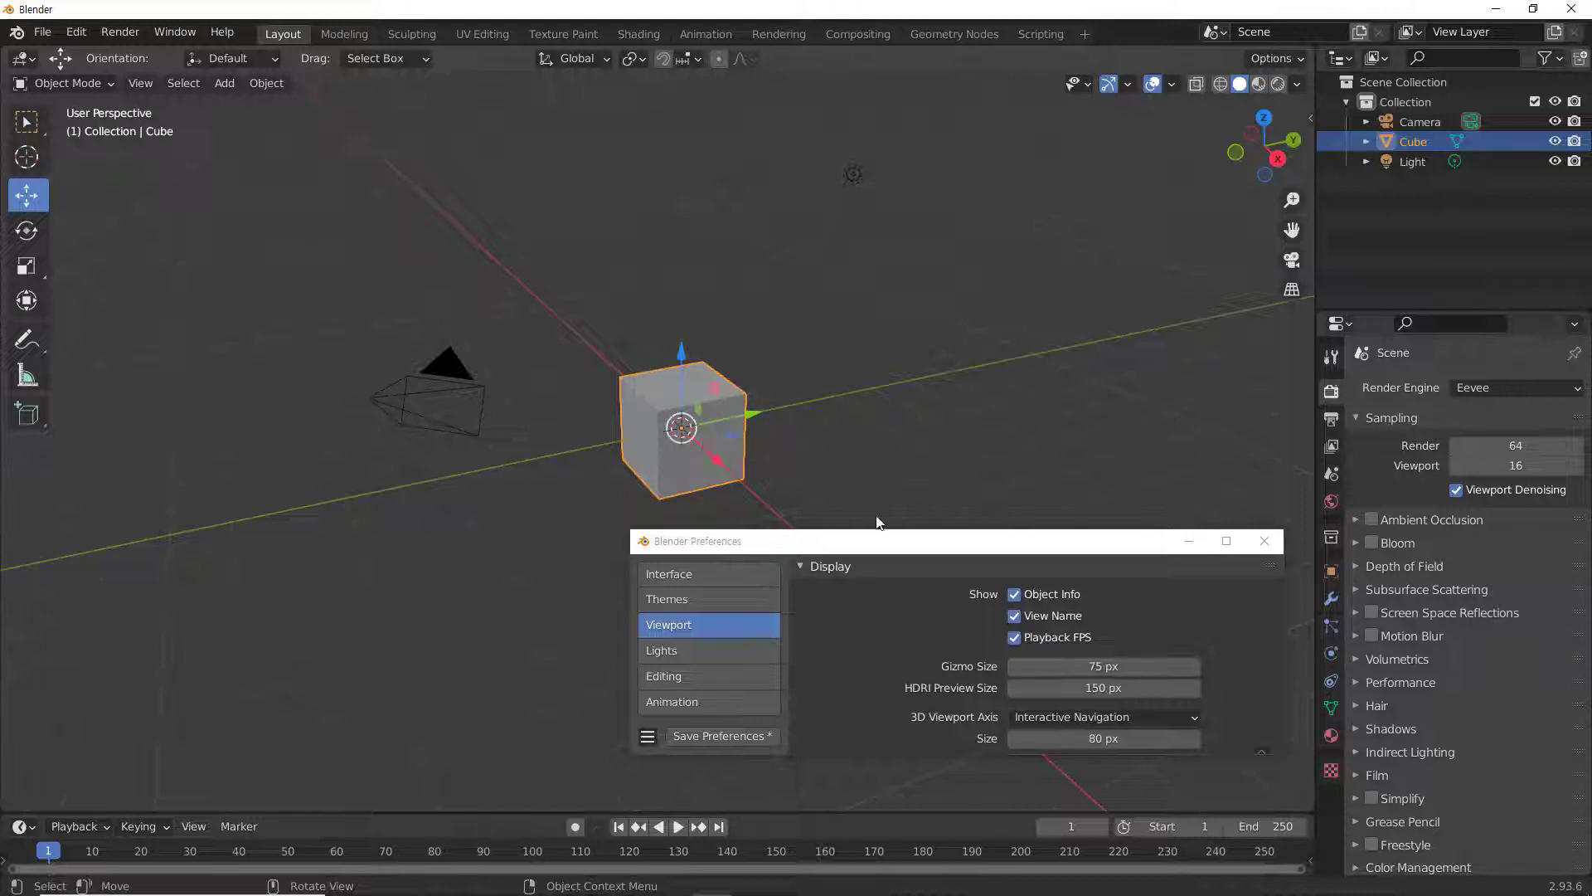
left_click(919, 487)
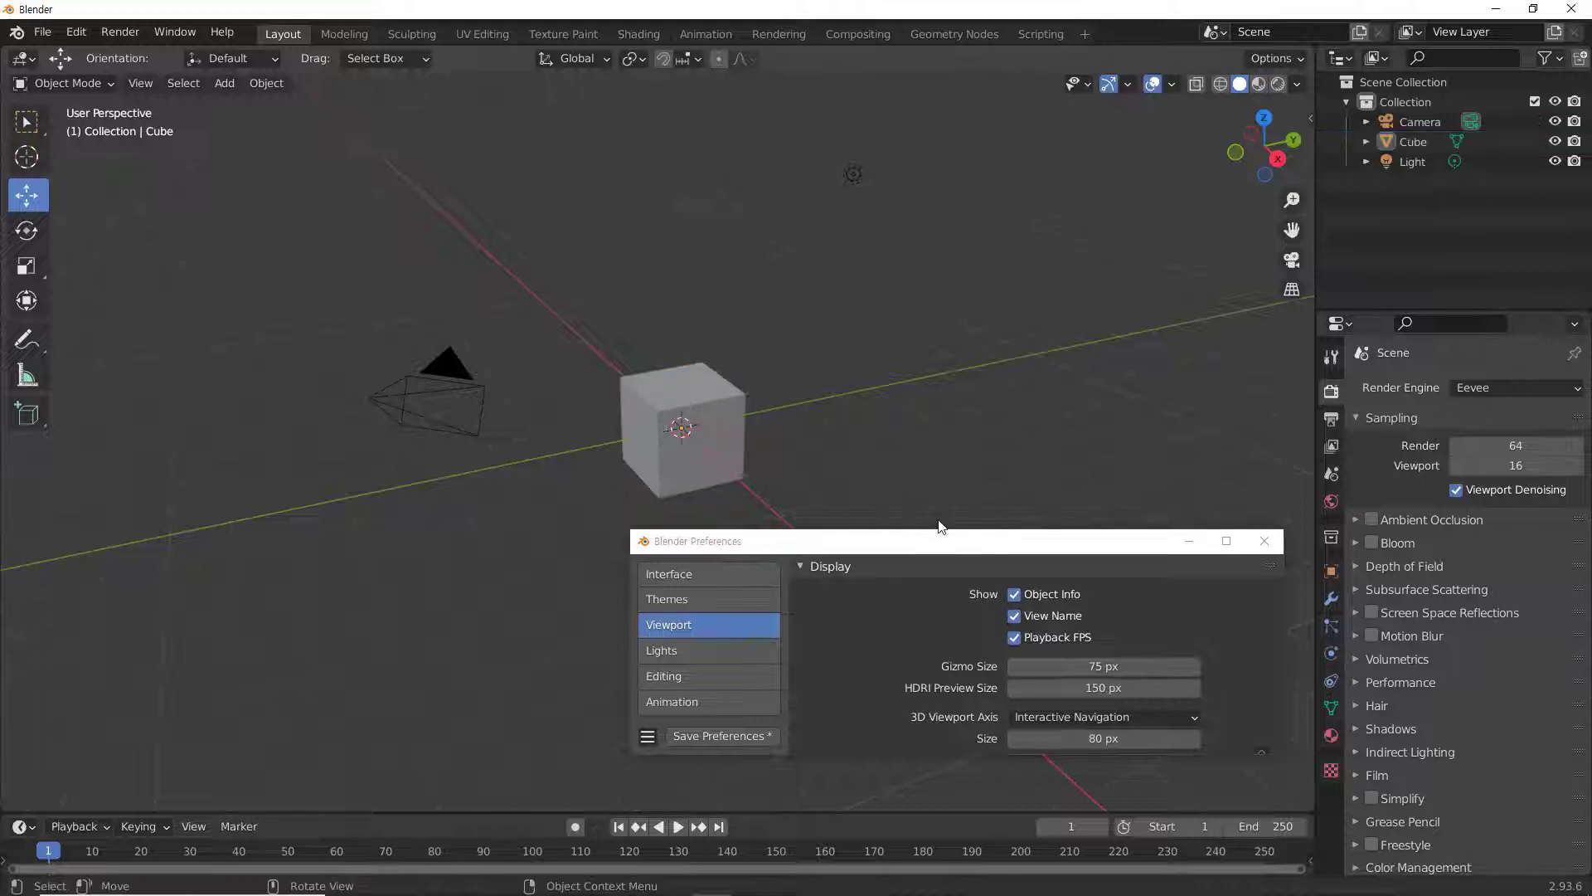
mouse_move(938, 532)
left_mouse_down()
mouse_move(967, 291)
mouse_move(251, 314)
mouse_move(273, 296)
left_mouse_up()
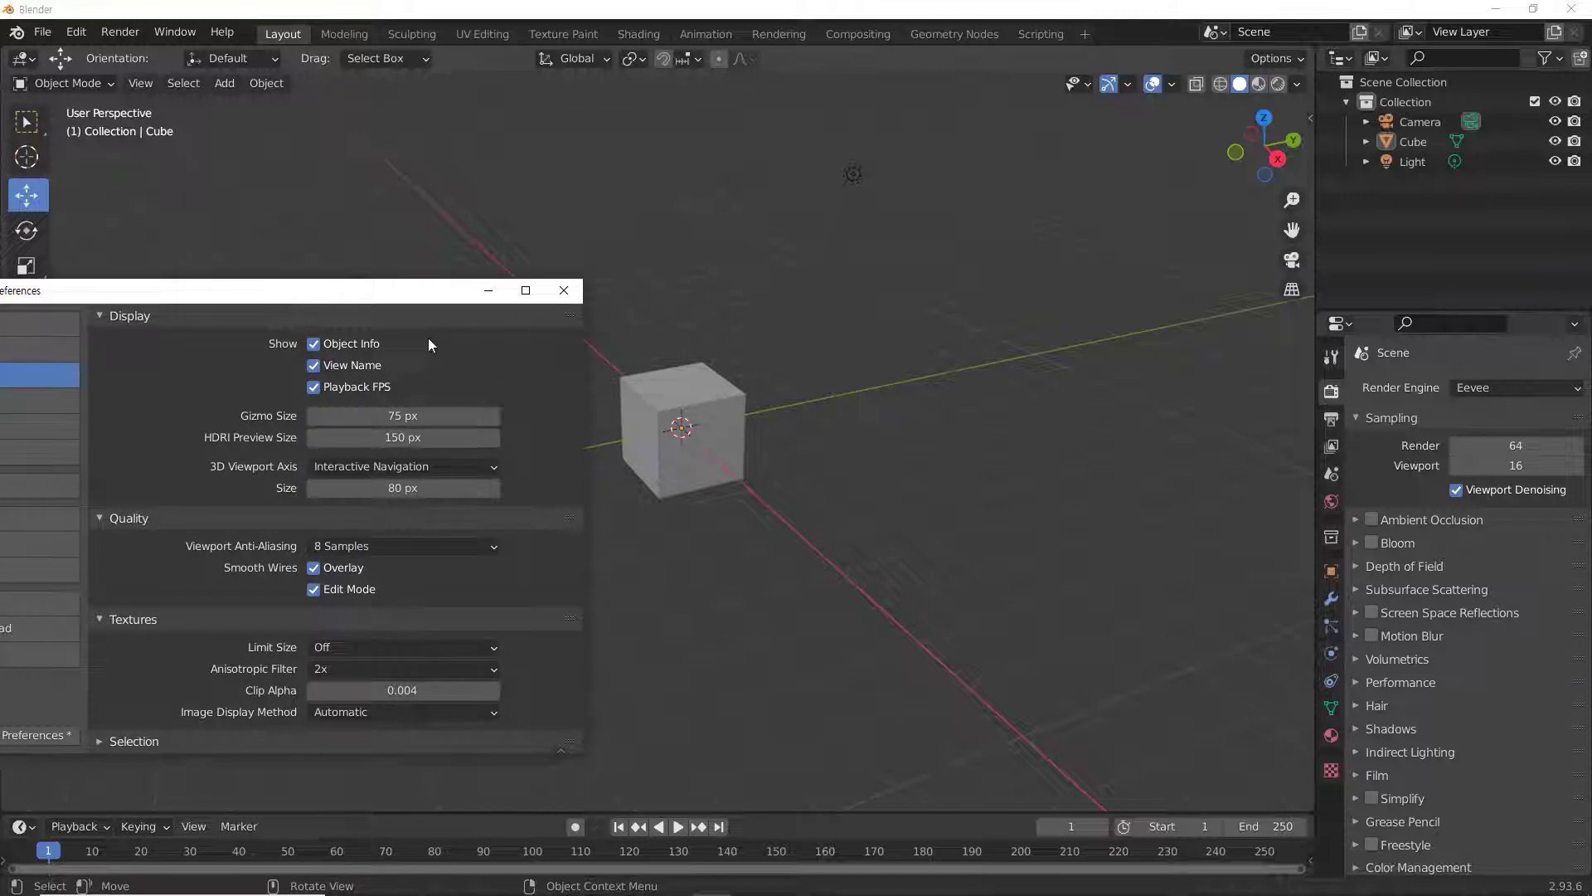
left_click(702, 412)
mouse_move(403, 416)
left_mouse_down()
mouse_move(448, 416)
mouse_move(349, 416)
mouse_move(423, 416)
left_mouse_up()
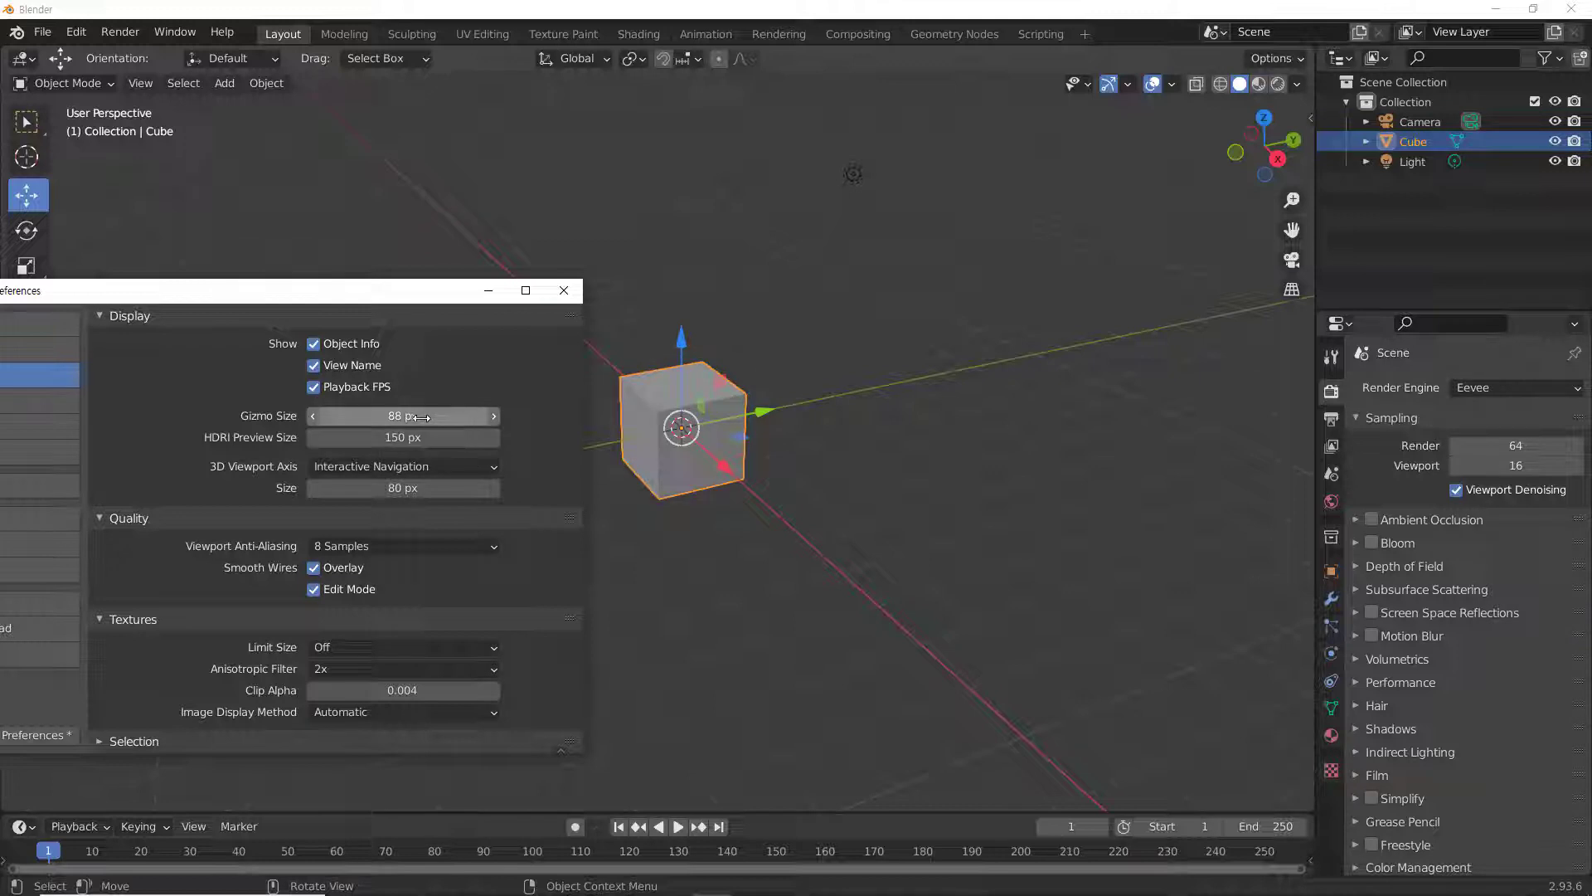
Set Gizmo Size to 70 px after trying 50 px, then reposition the Preferences window.
left_click(419, 417)
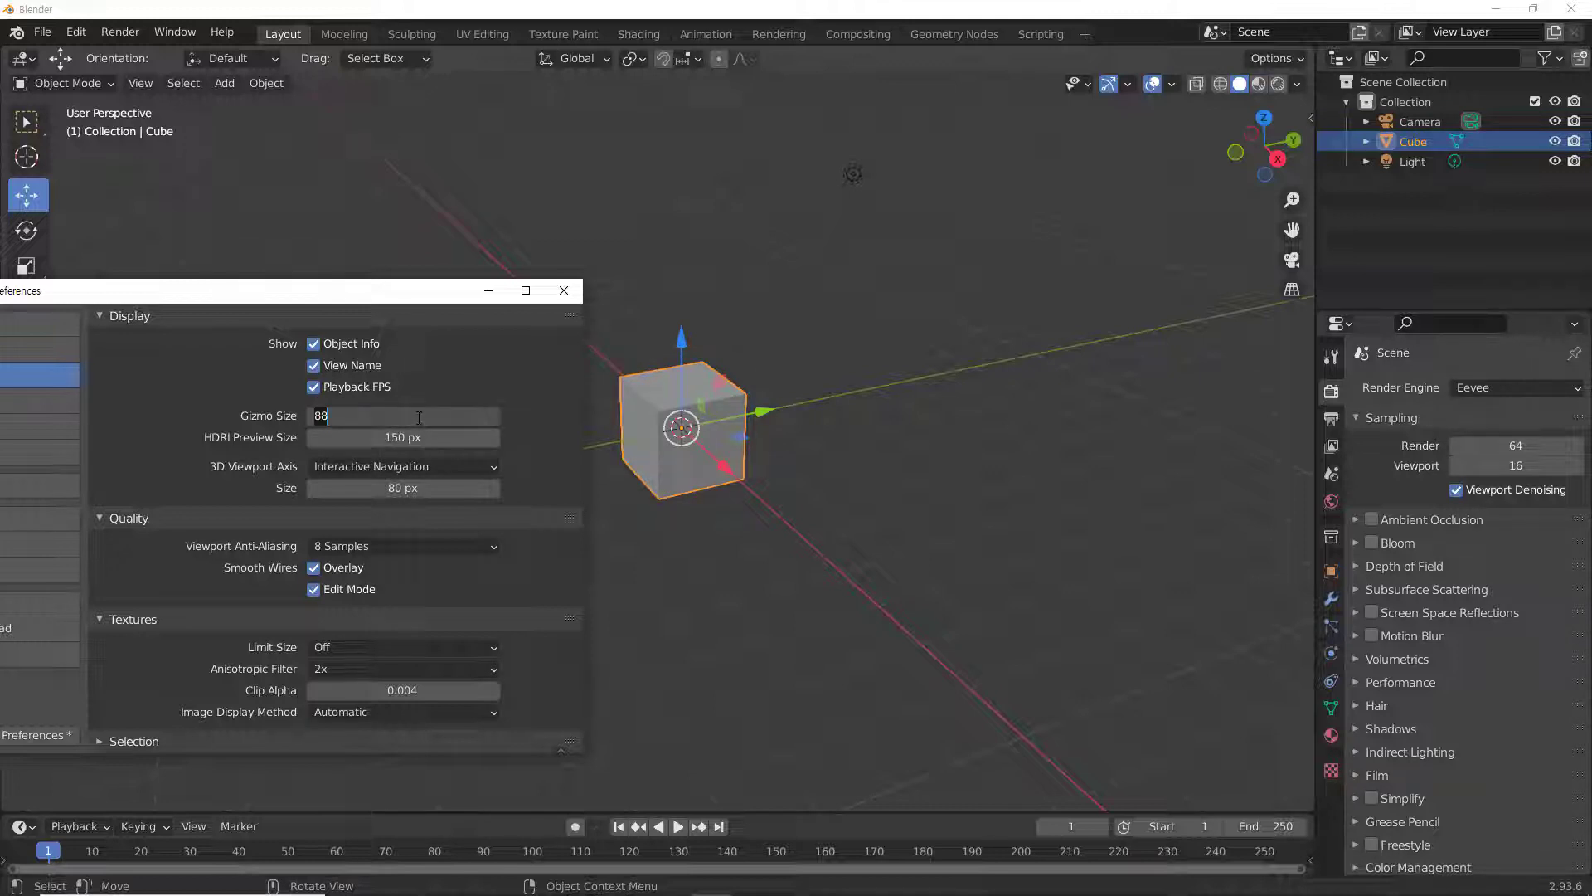
type("50")
key("Return")
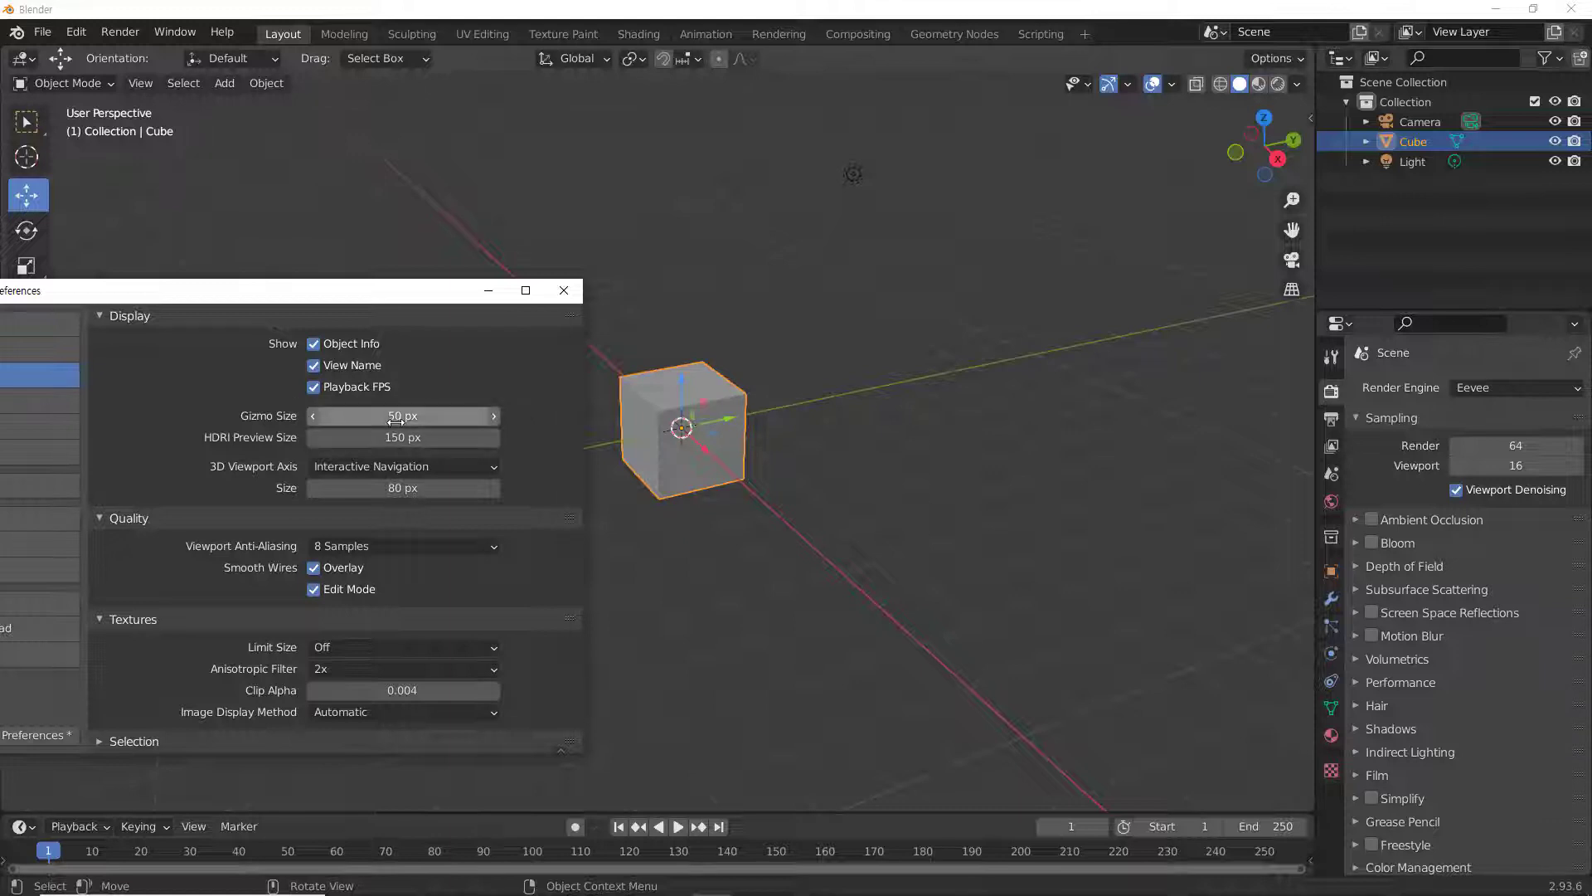
left_click(419, 417)
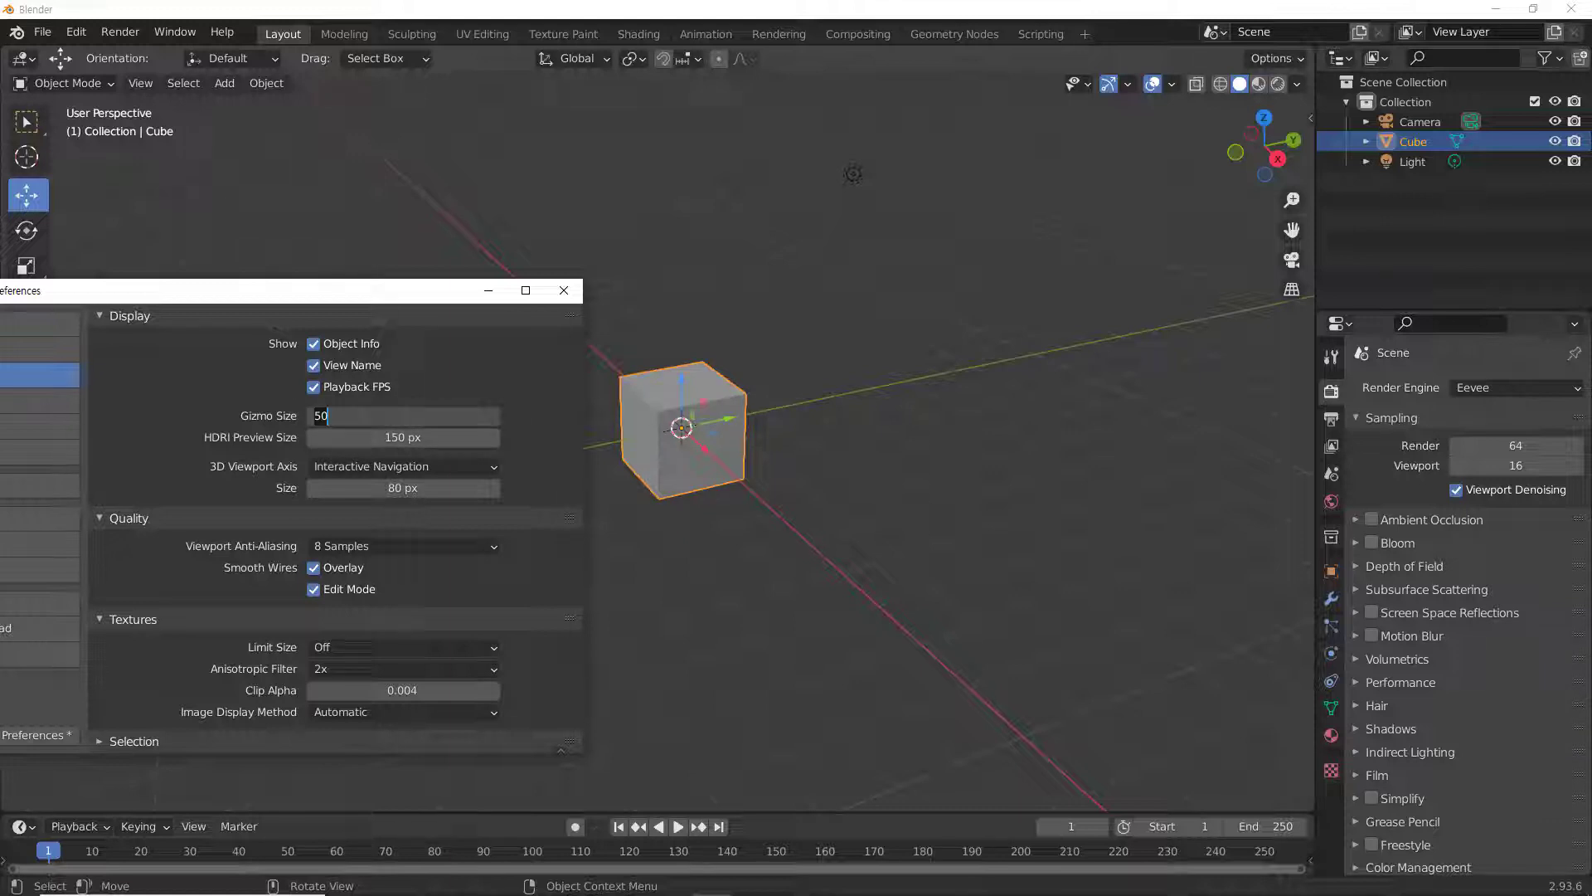
type("70")
key("Return")
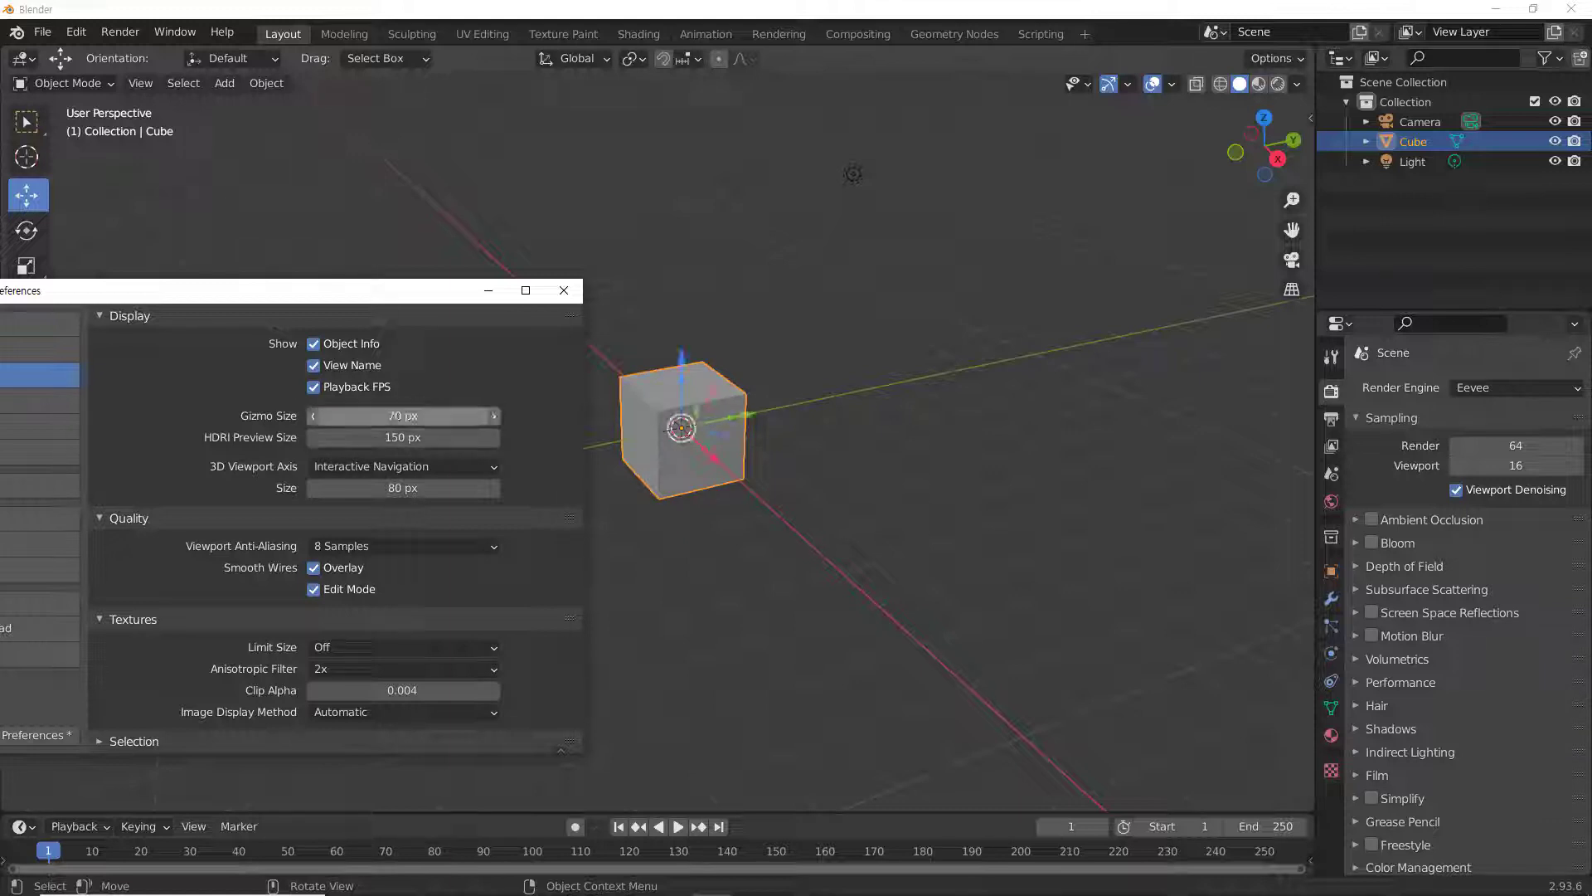
left_click_drag(431, 304, 1191, 264)
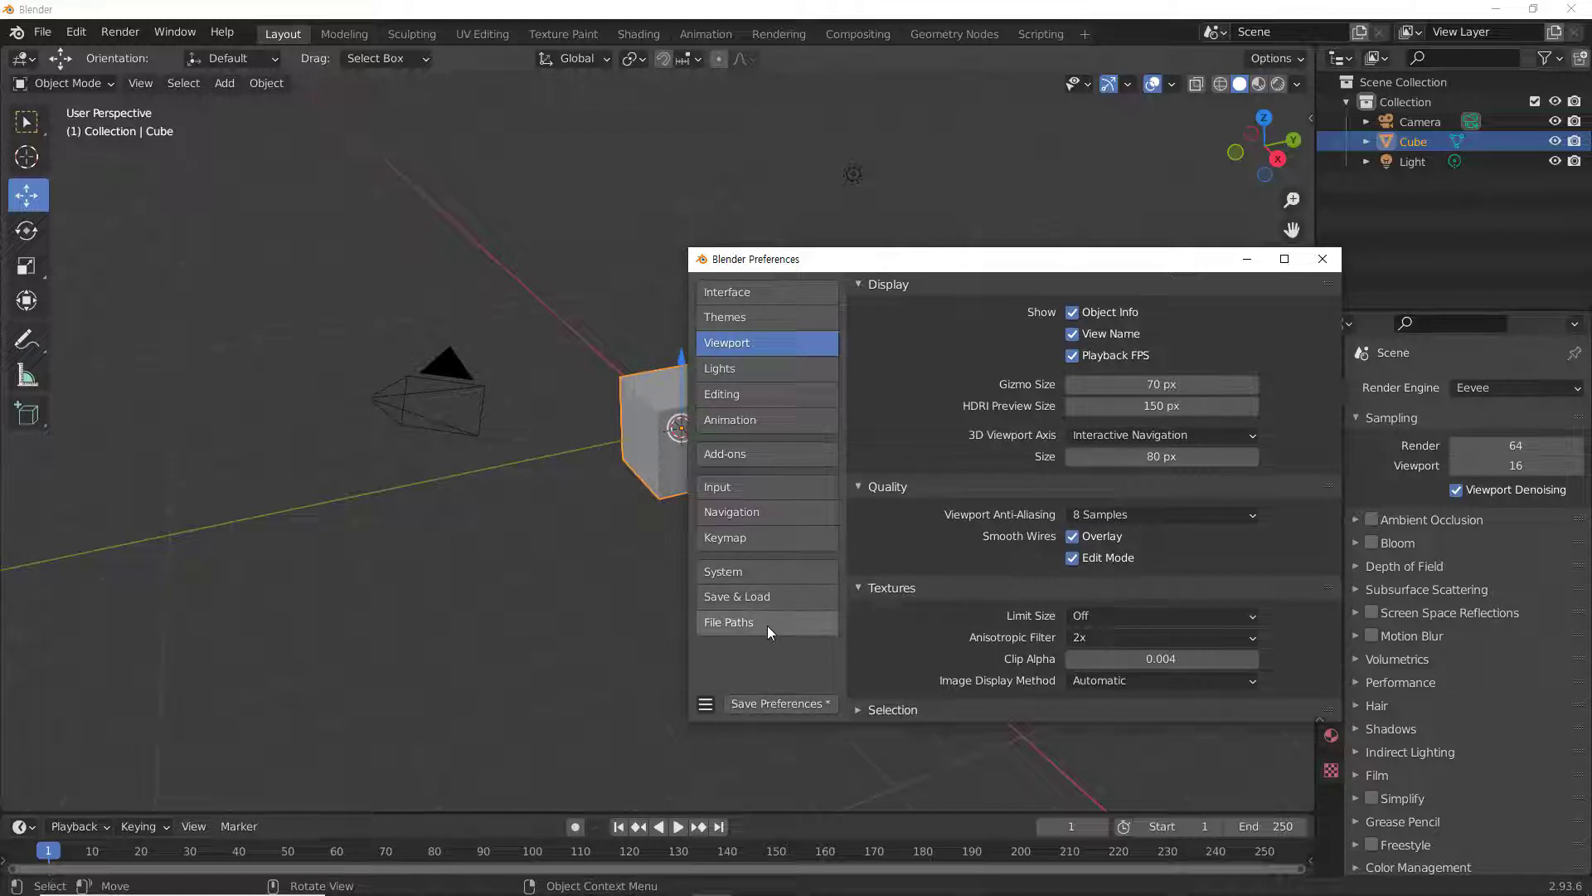
left_click(716, 705)
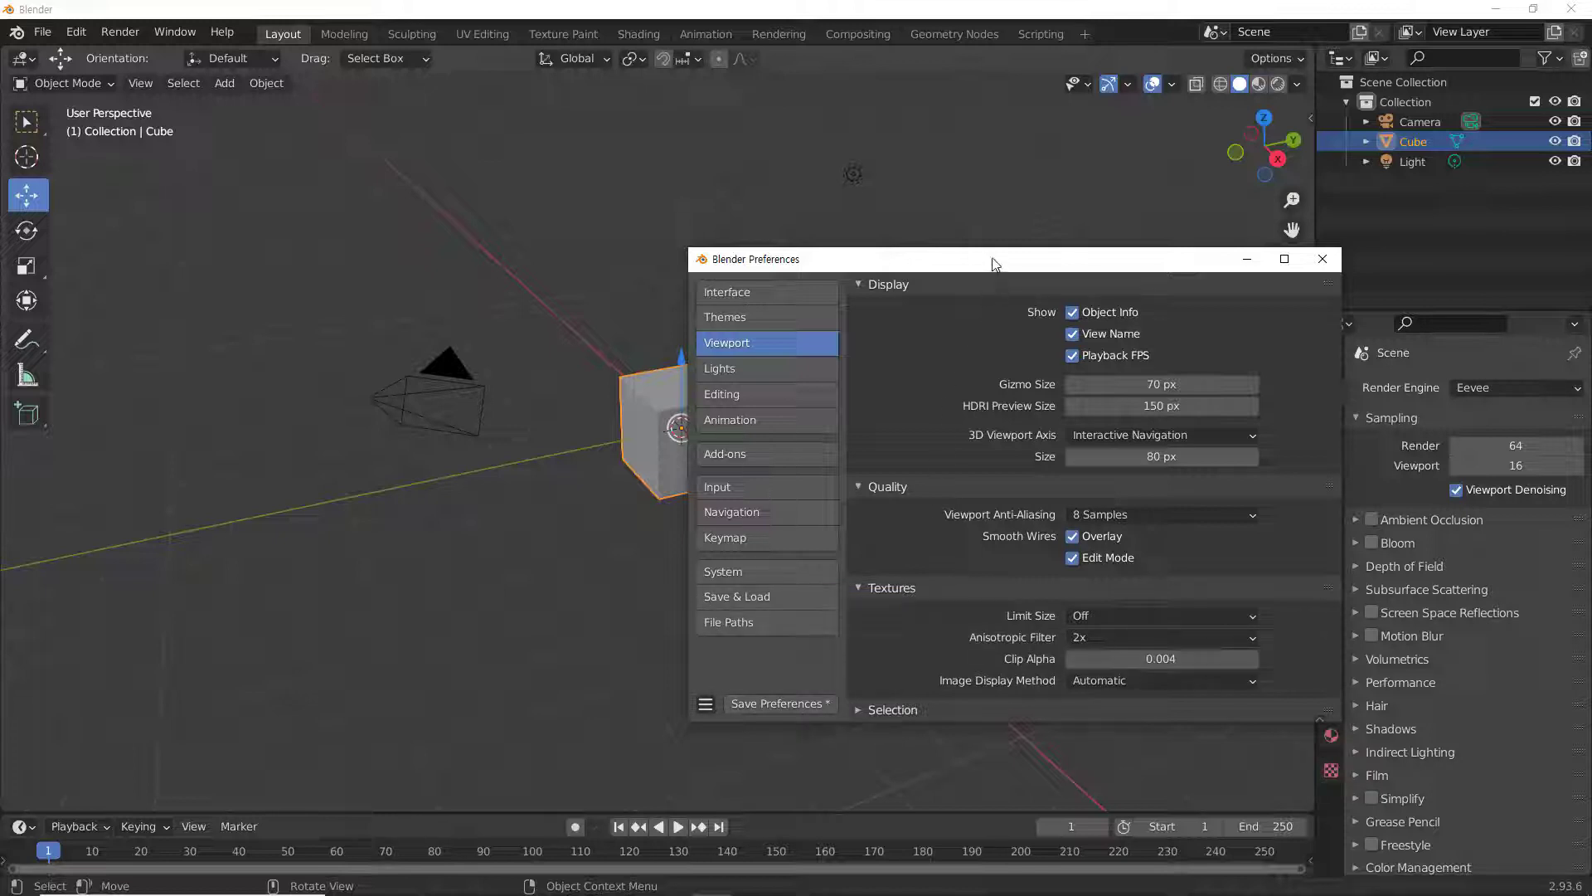
mouse_move(1041, 261)
left_mouse_down()
mouse_move(952, 235)
mouse_move(670, 212)
left_mouse_up()
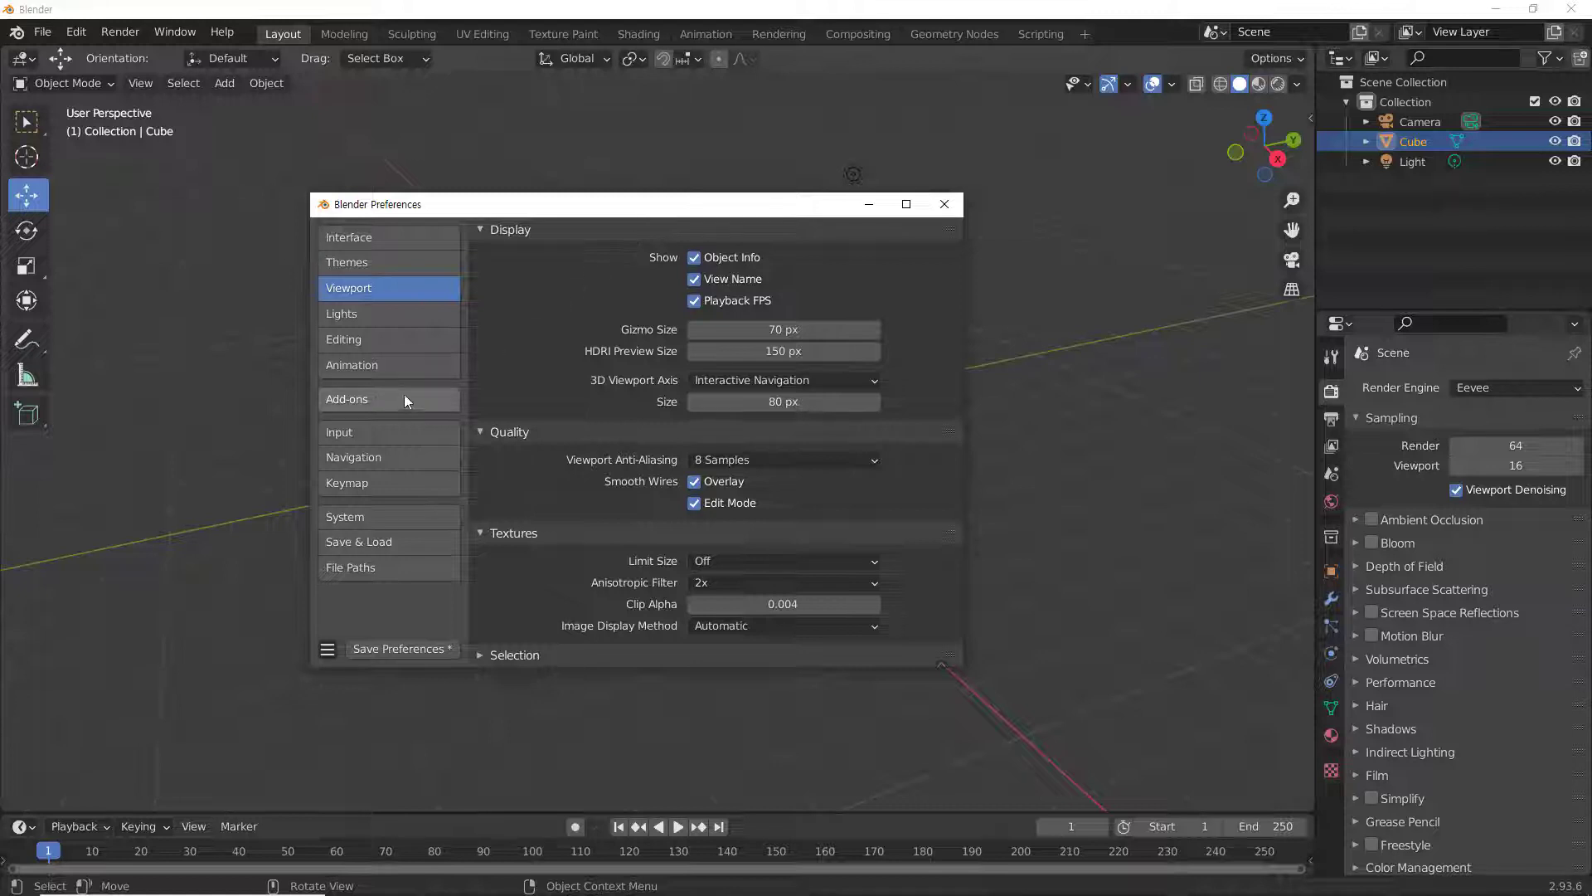
Search add-ons for 'node', enable then disable Node Wrangler, and go to Keymap.
left_click(376, 400)
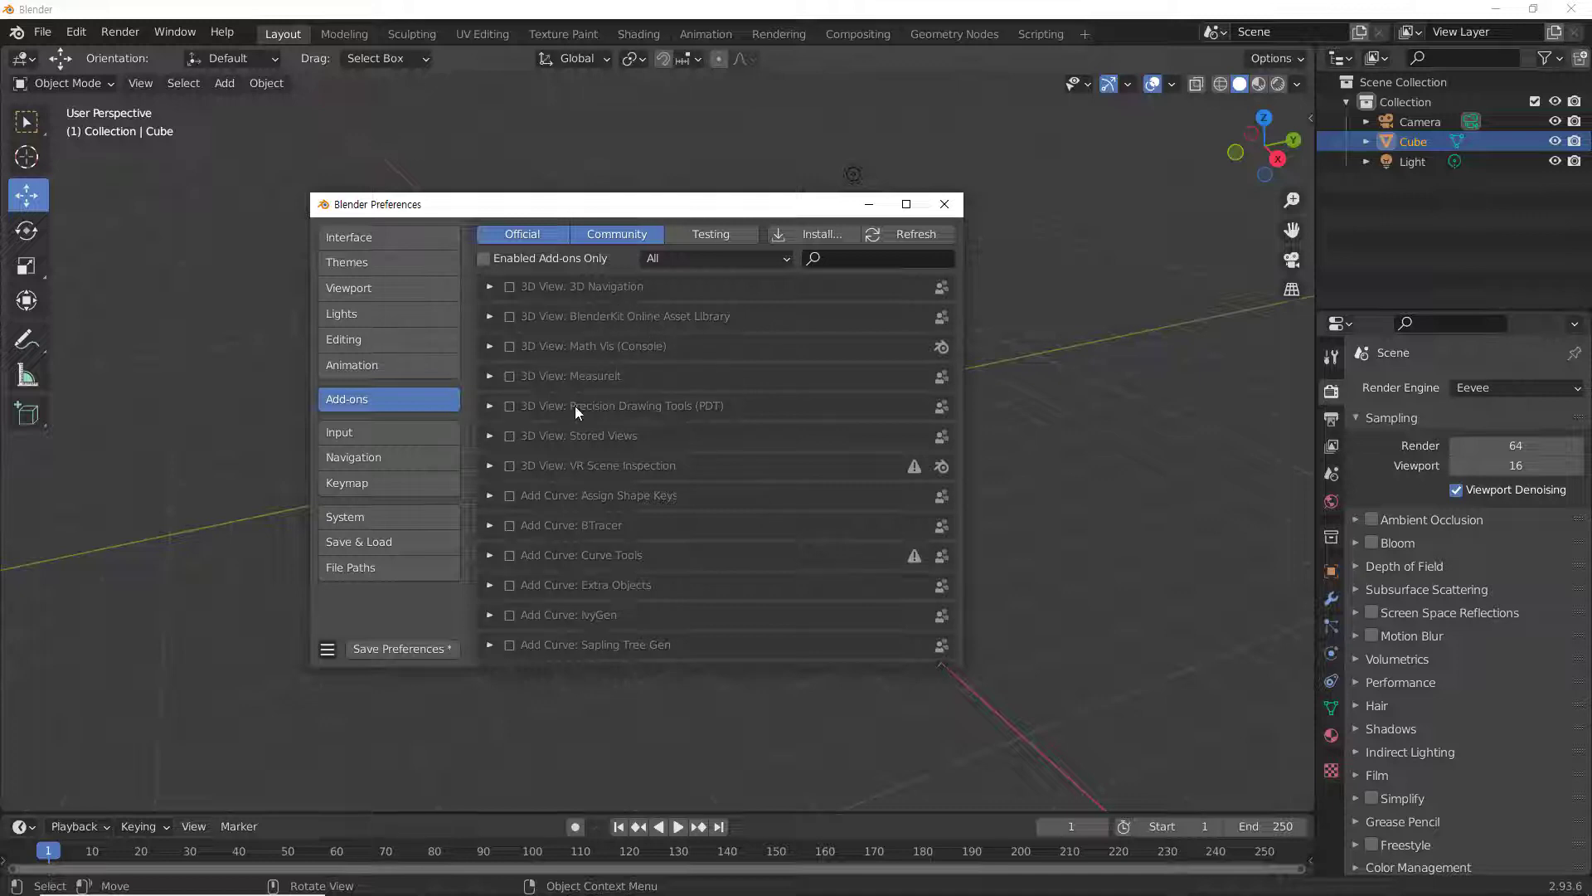
left_click(851, 257)
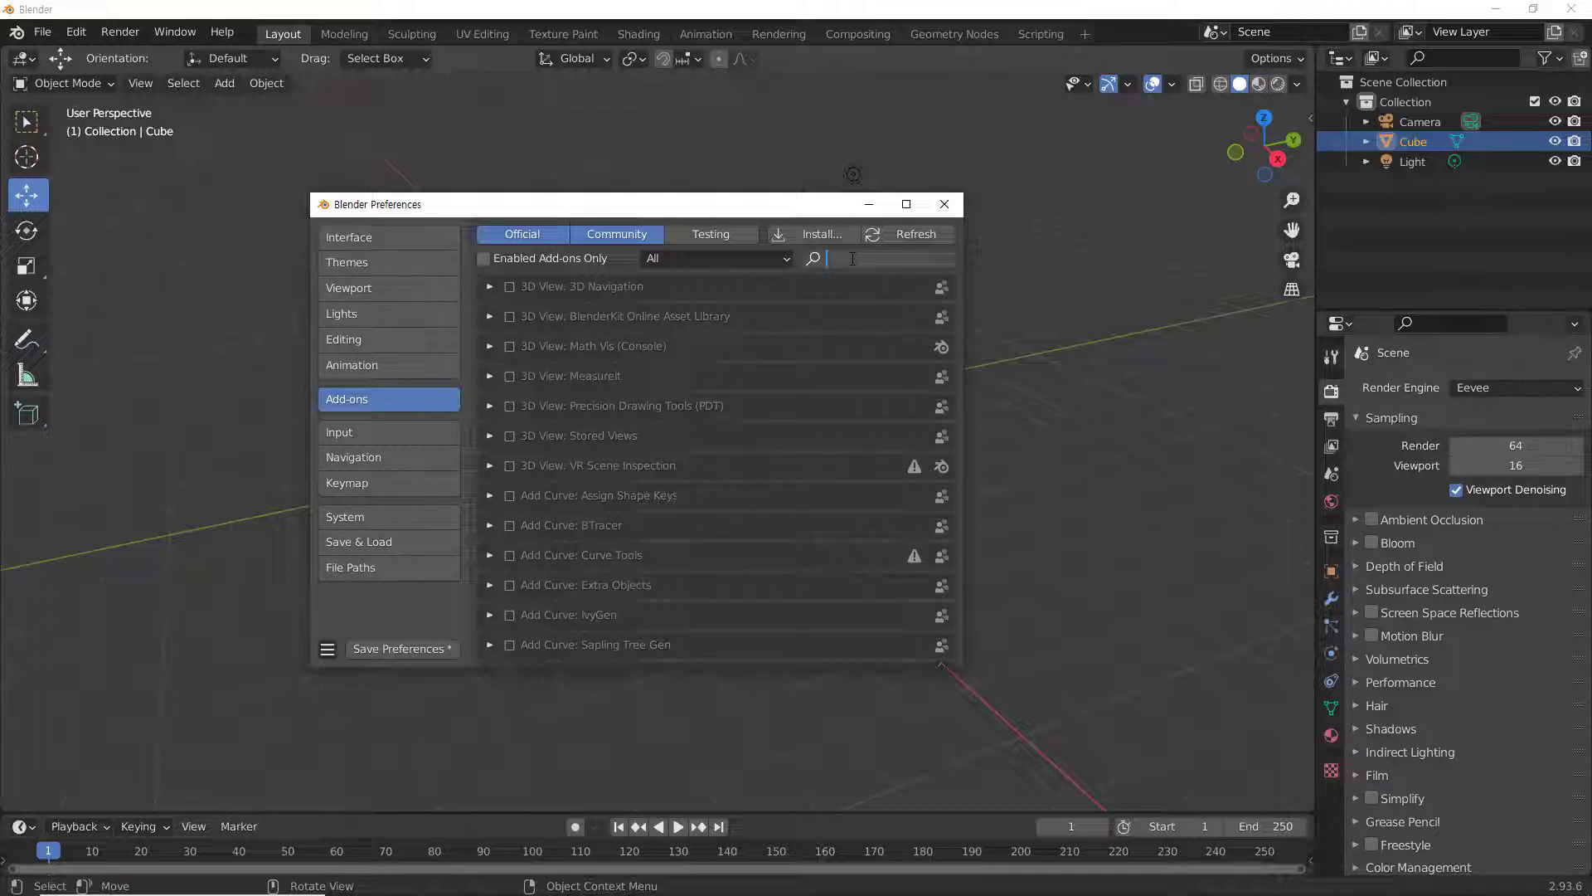
type("node")
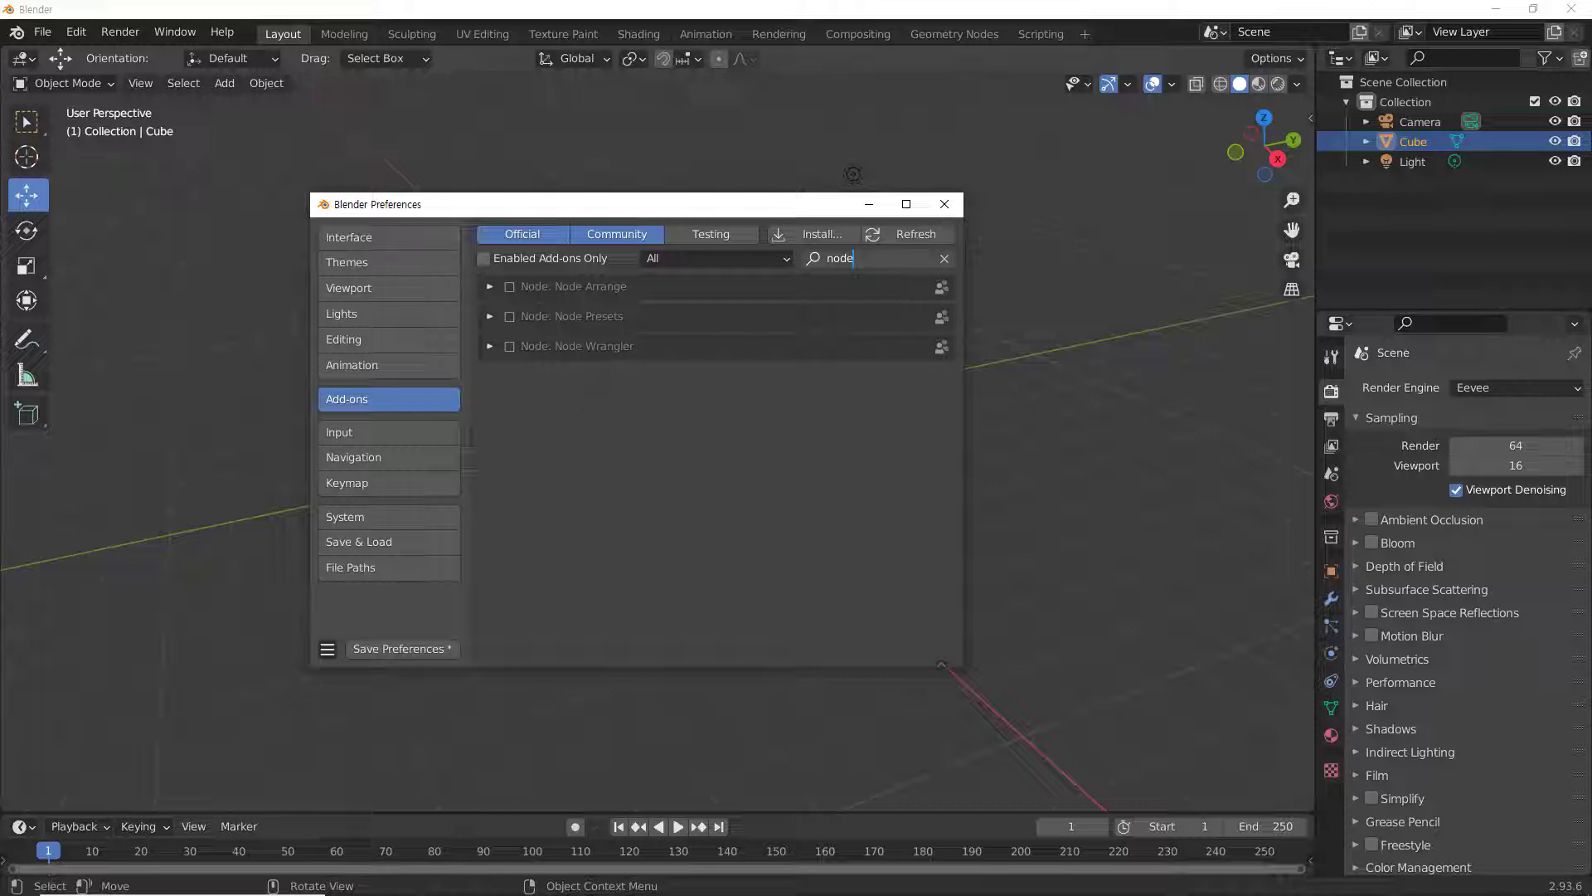
left_click(509, 350)
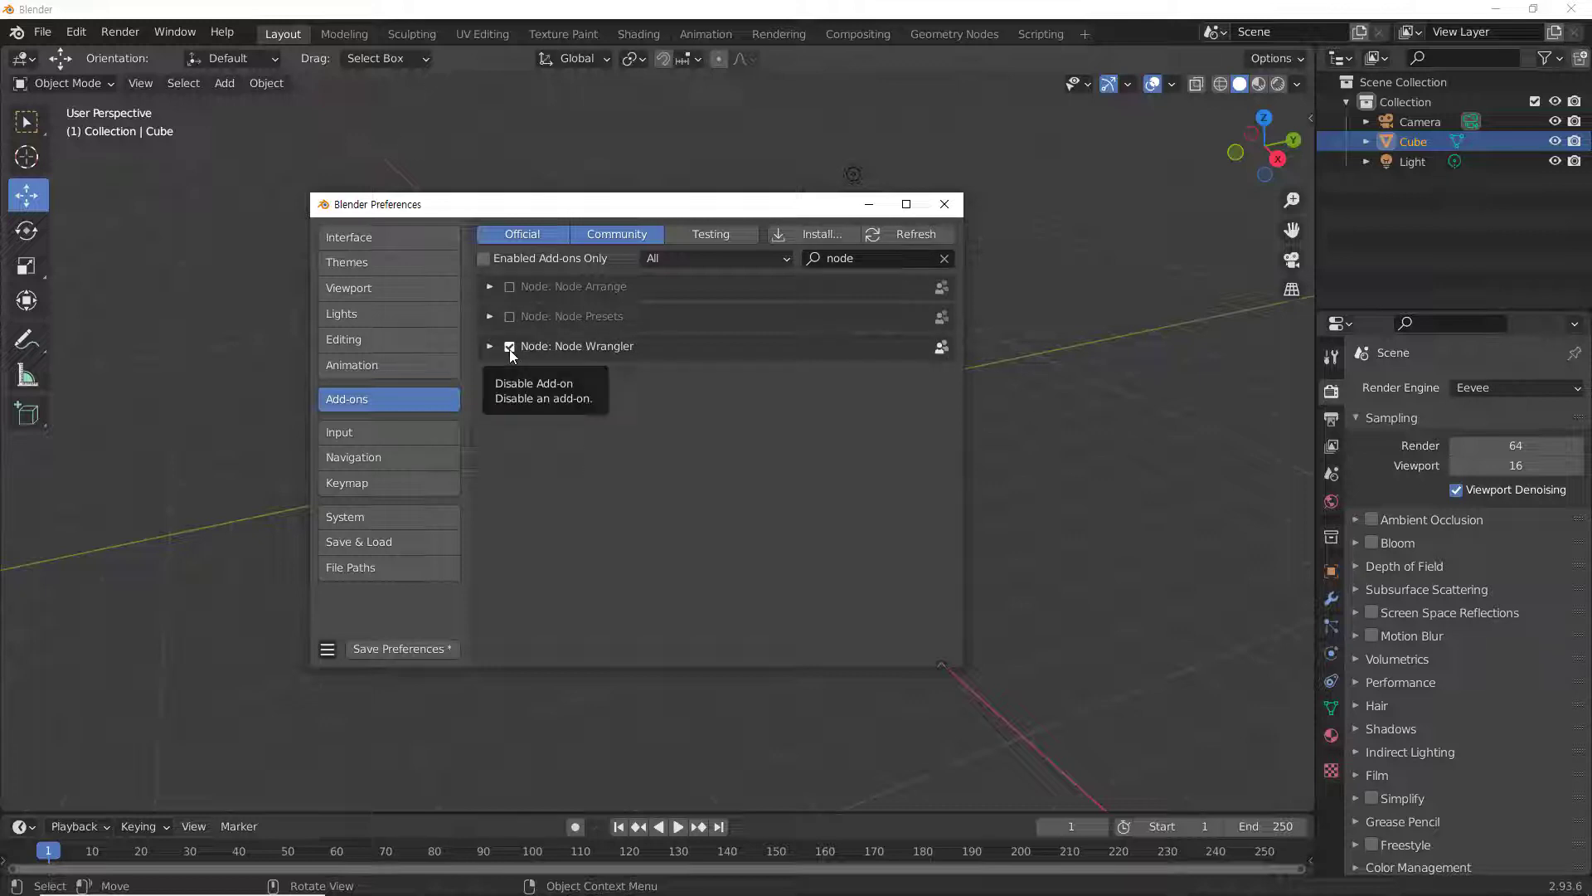
left_click(509, 346)
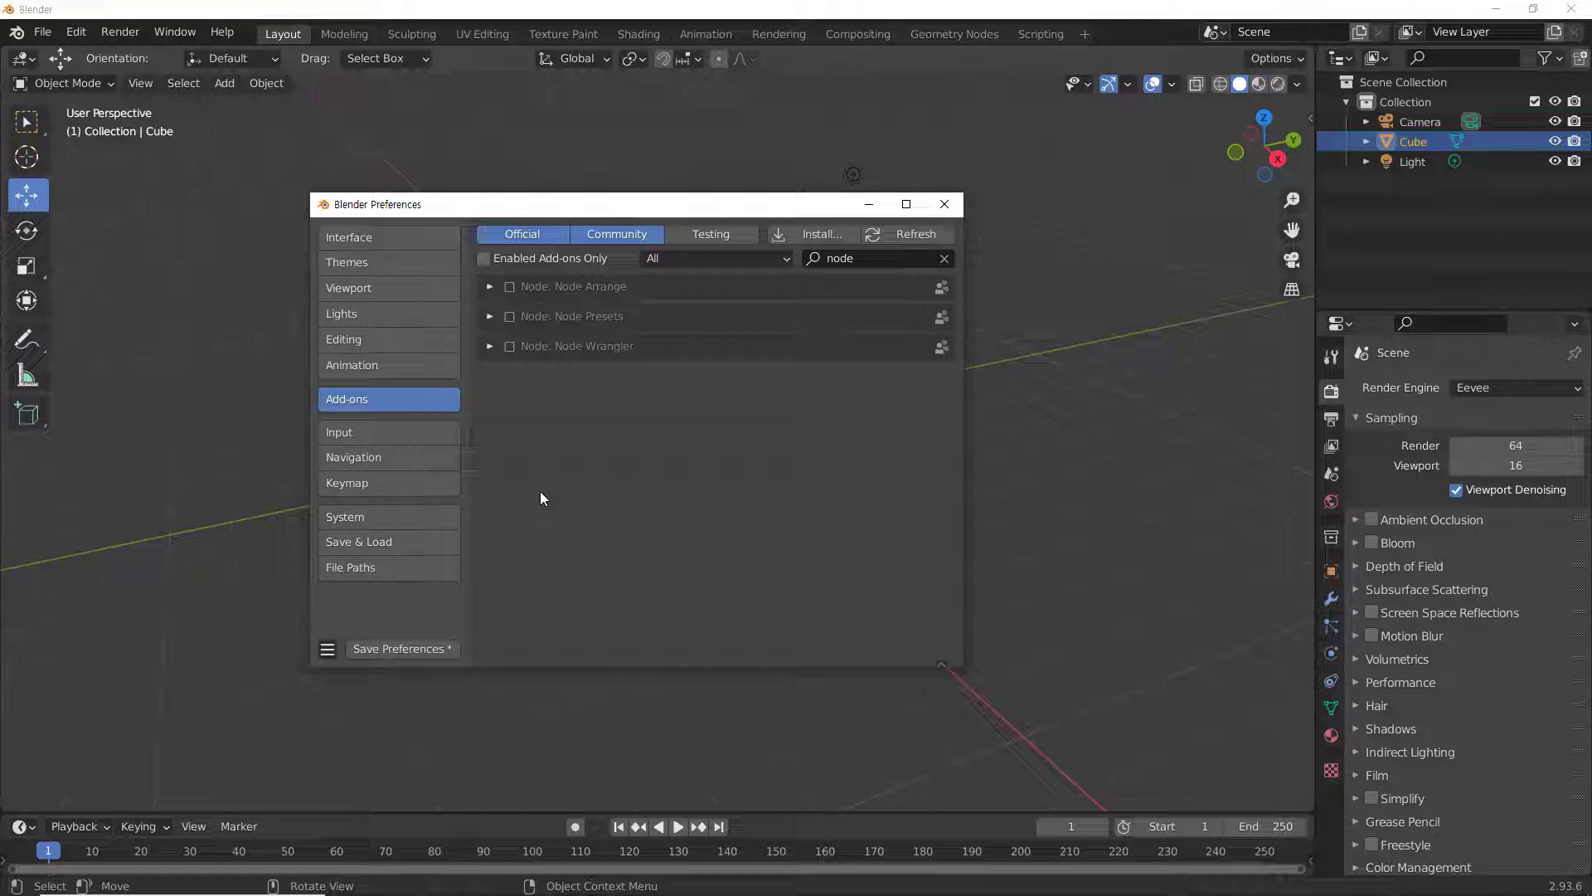
left_click(375, 483)
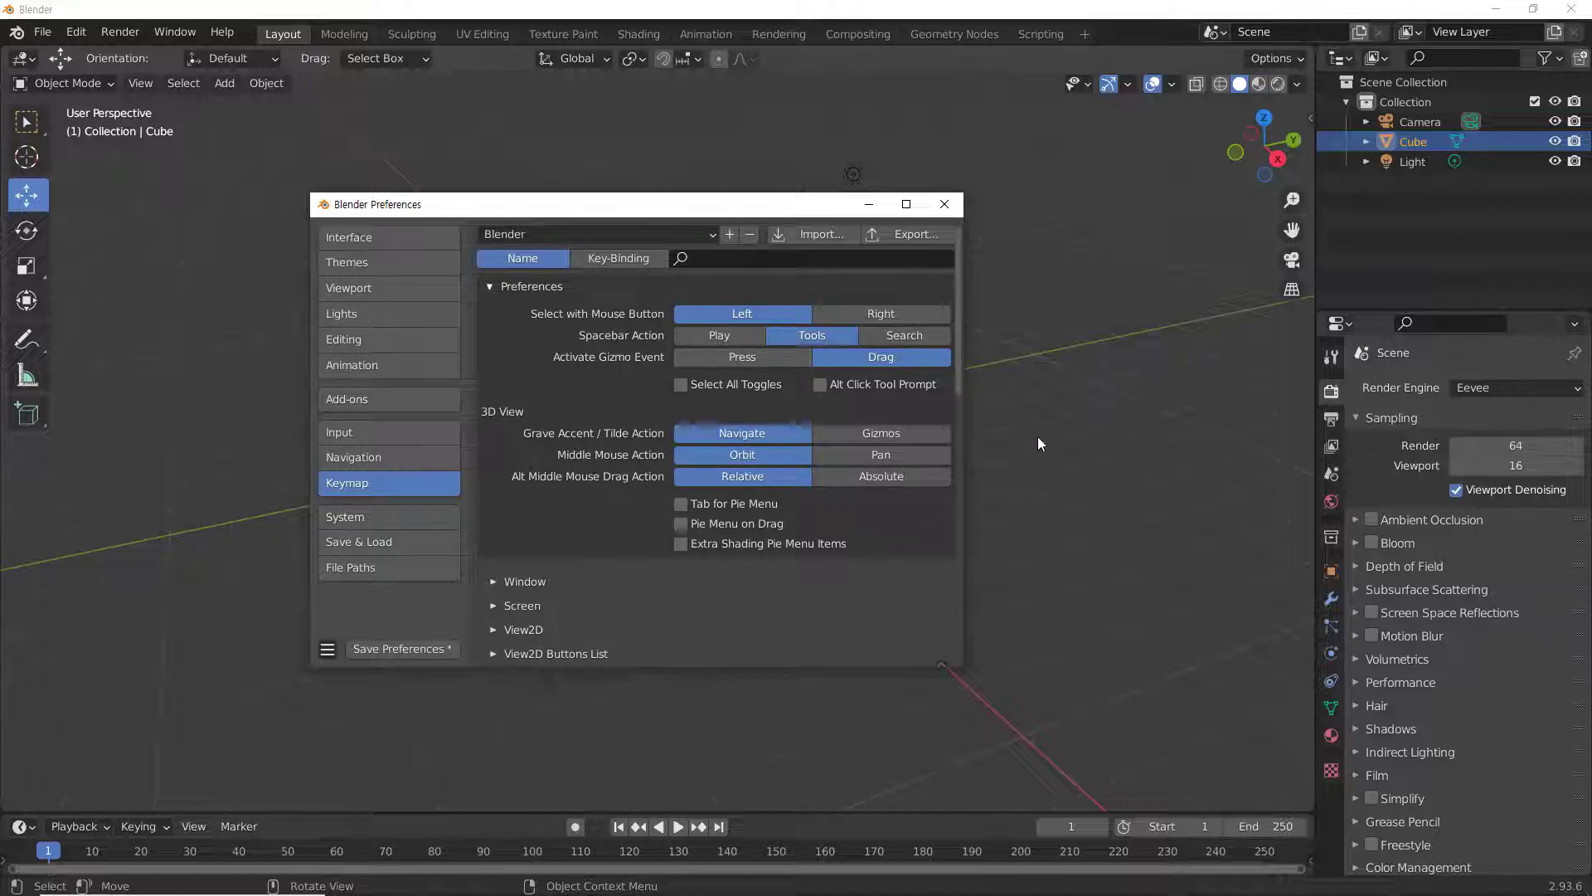
left_click_drag(795, 214, 1192, 273)
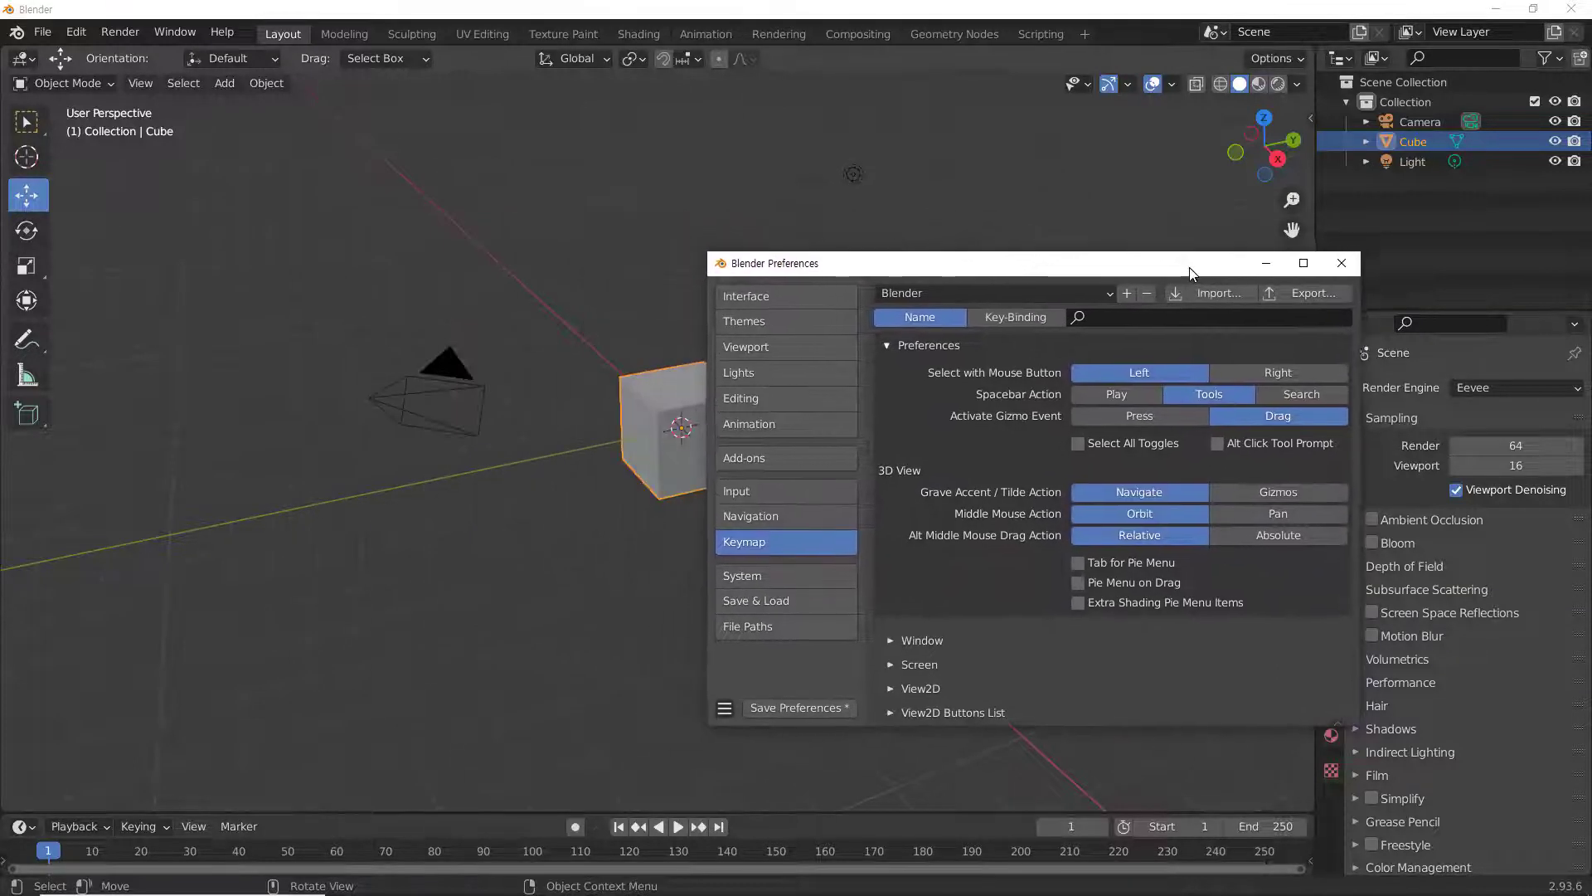
left_click(639, 434)
left_click(653, 409)
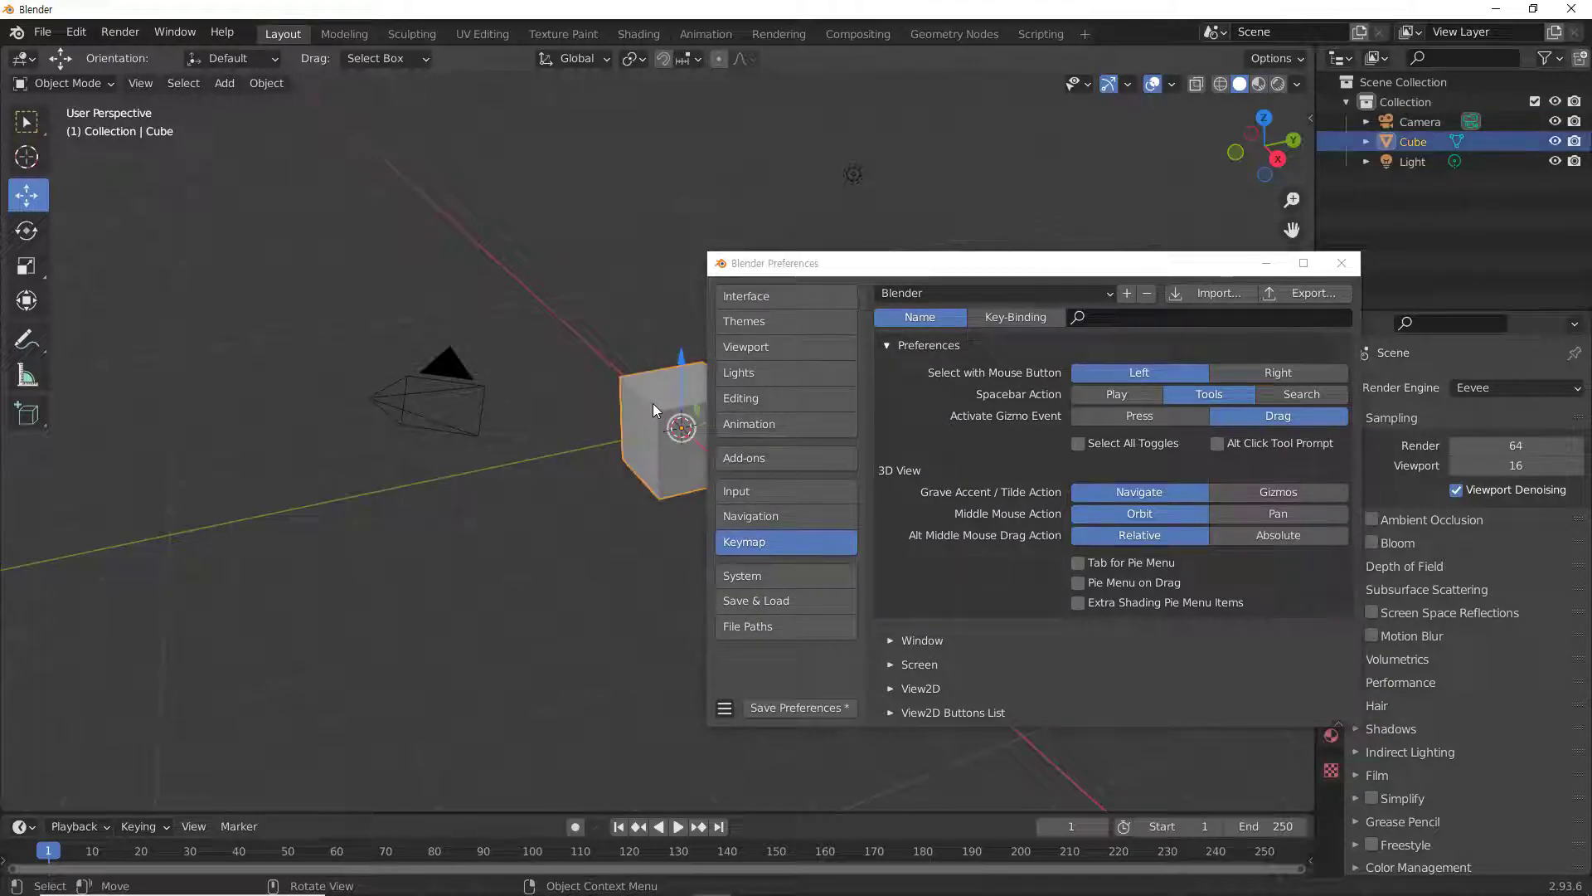
left_click(534, 542)
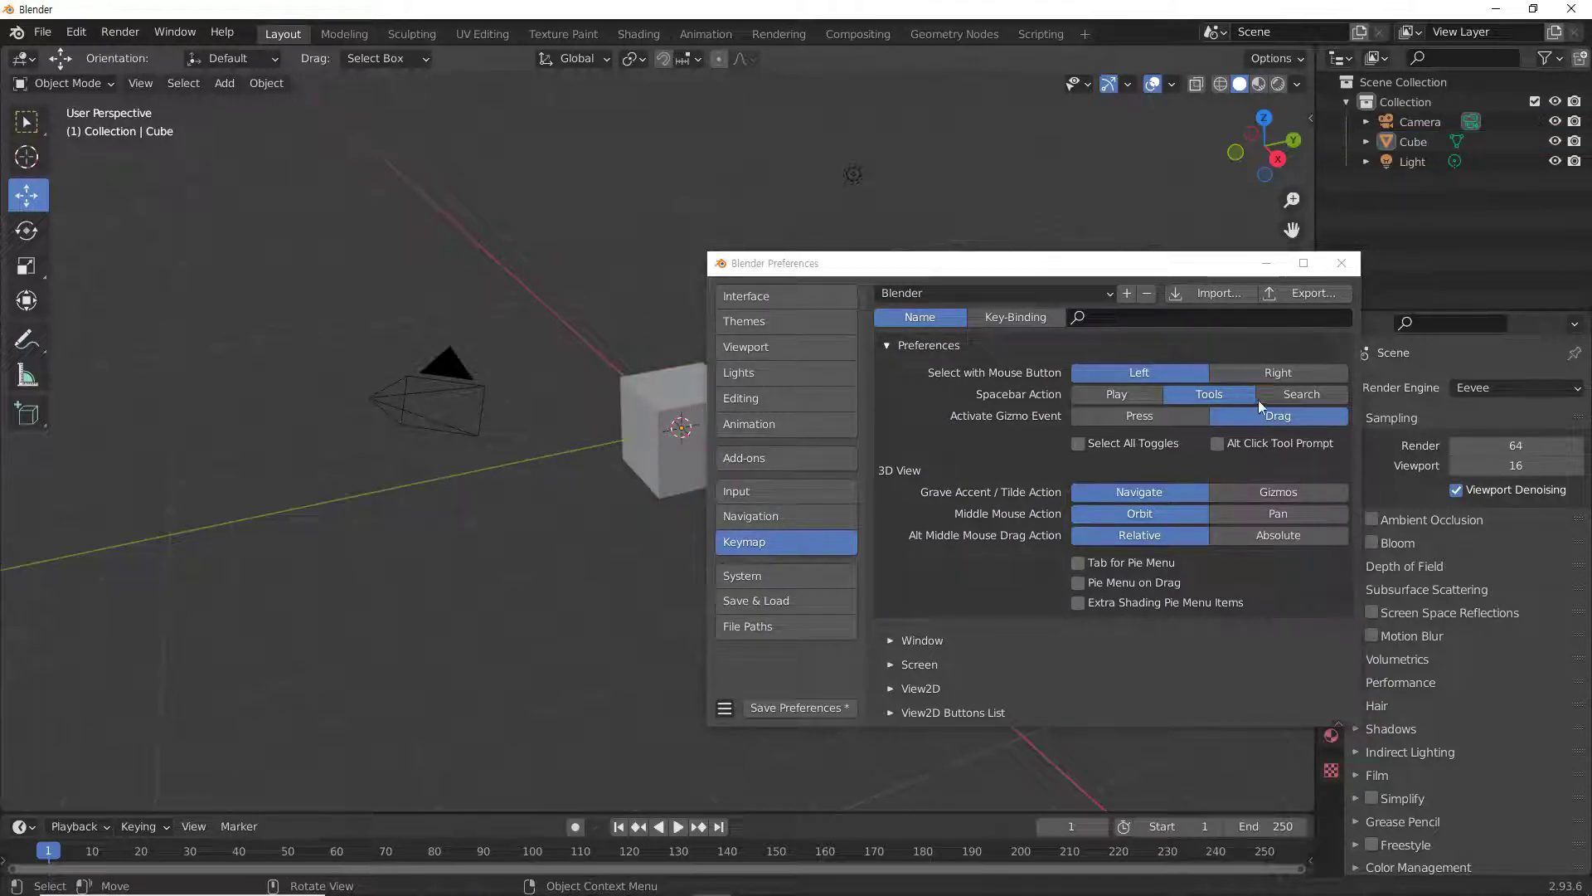
left_click(1275, 373)
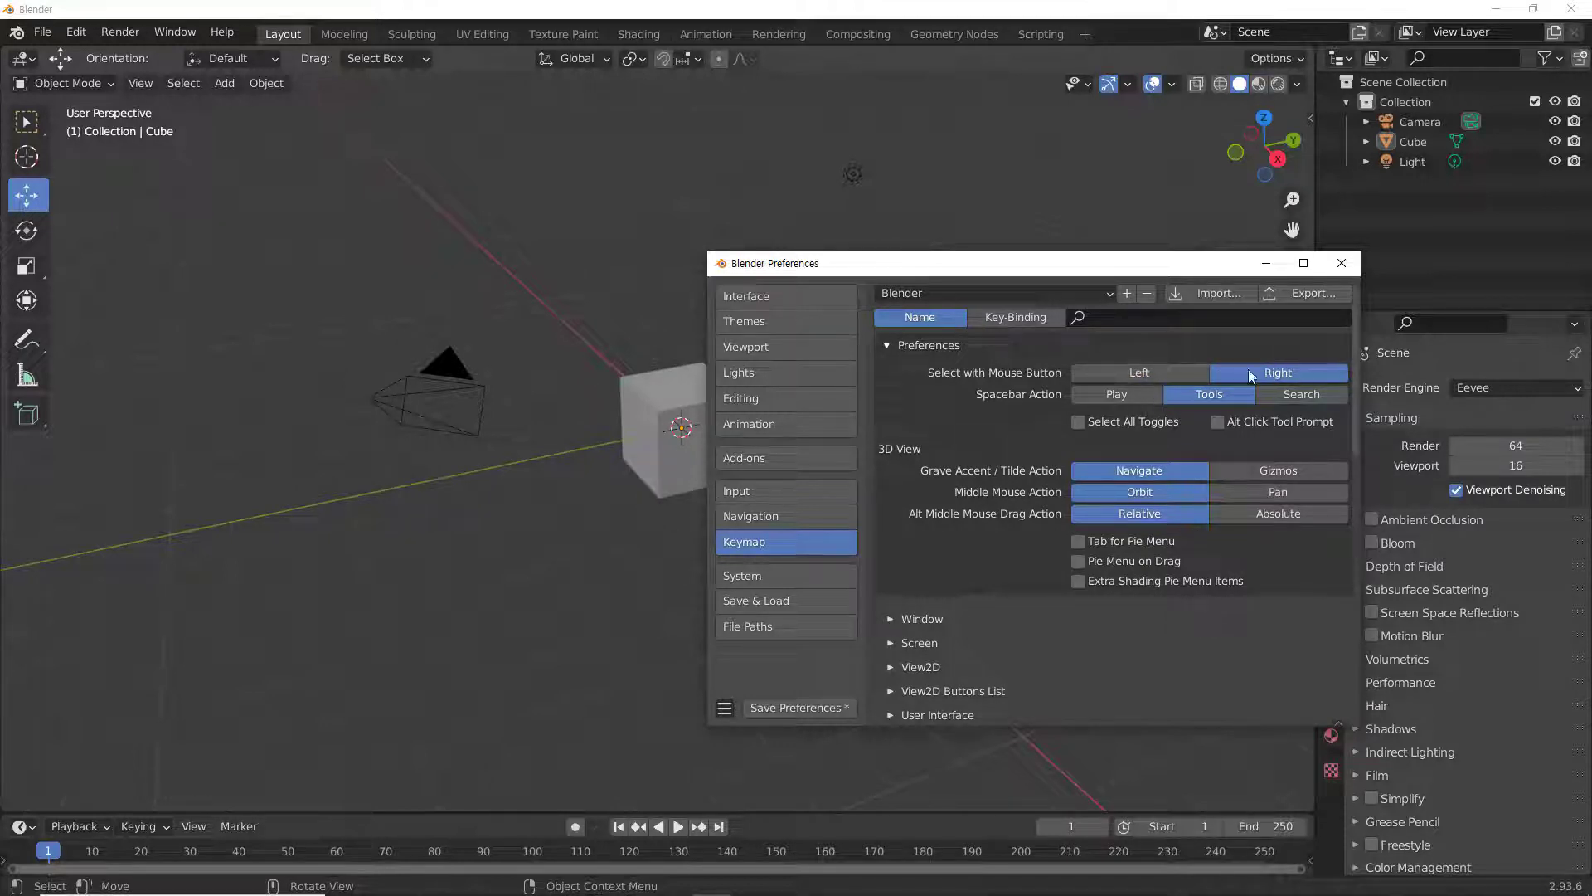
left_click(646, 402)
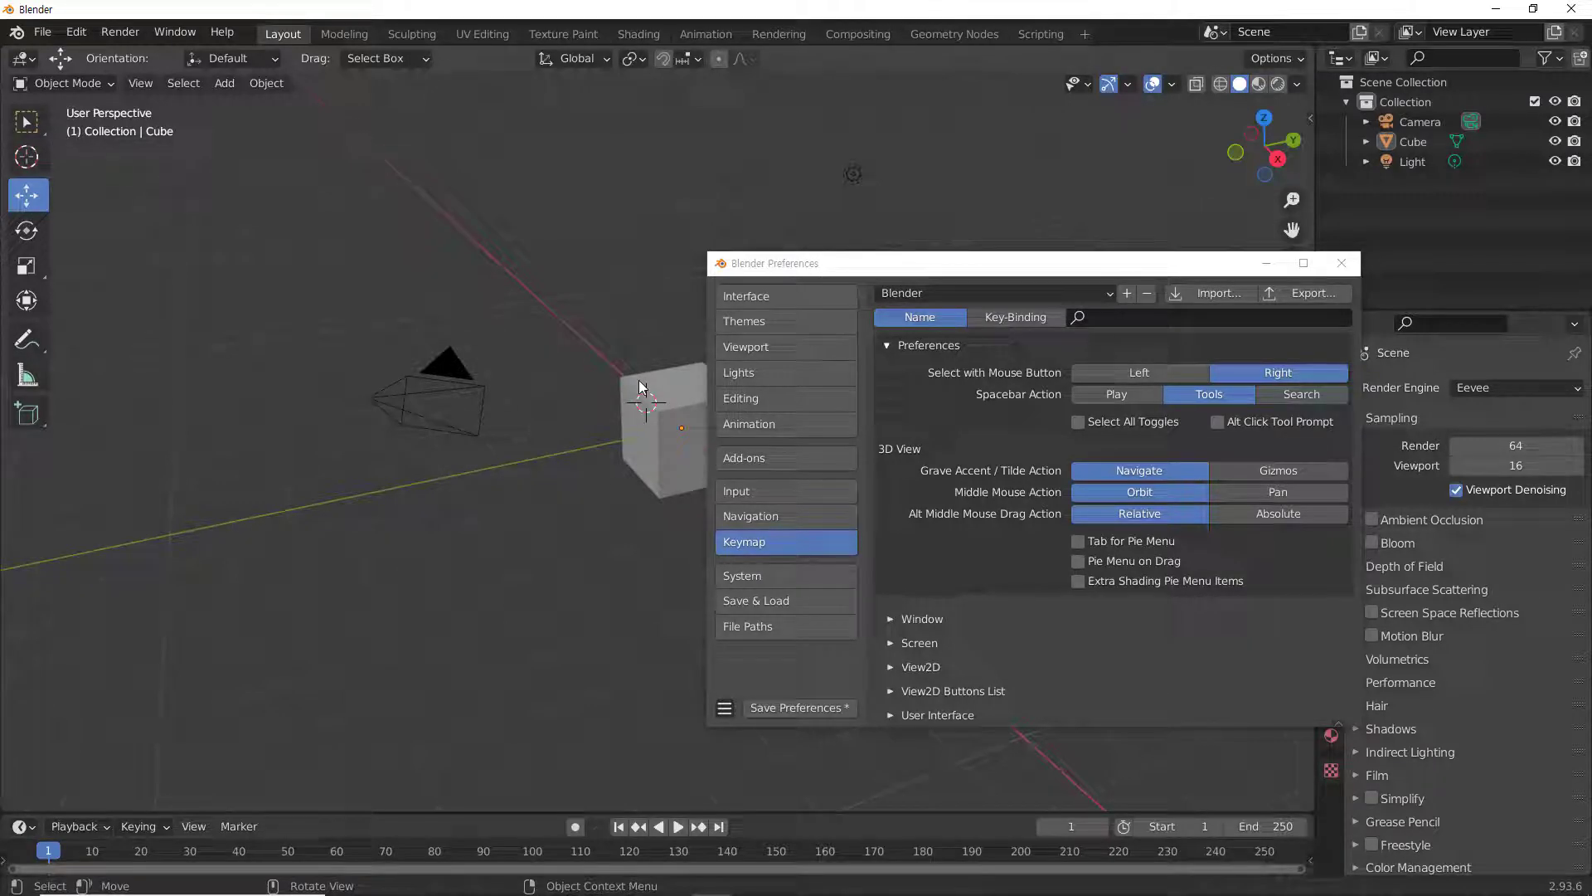
left_click(519, 254)
left_click(518, 413)
right_click(660, 395)
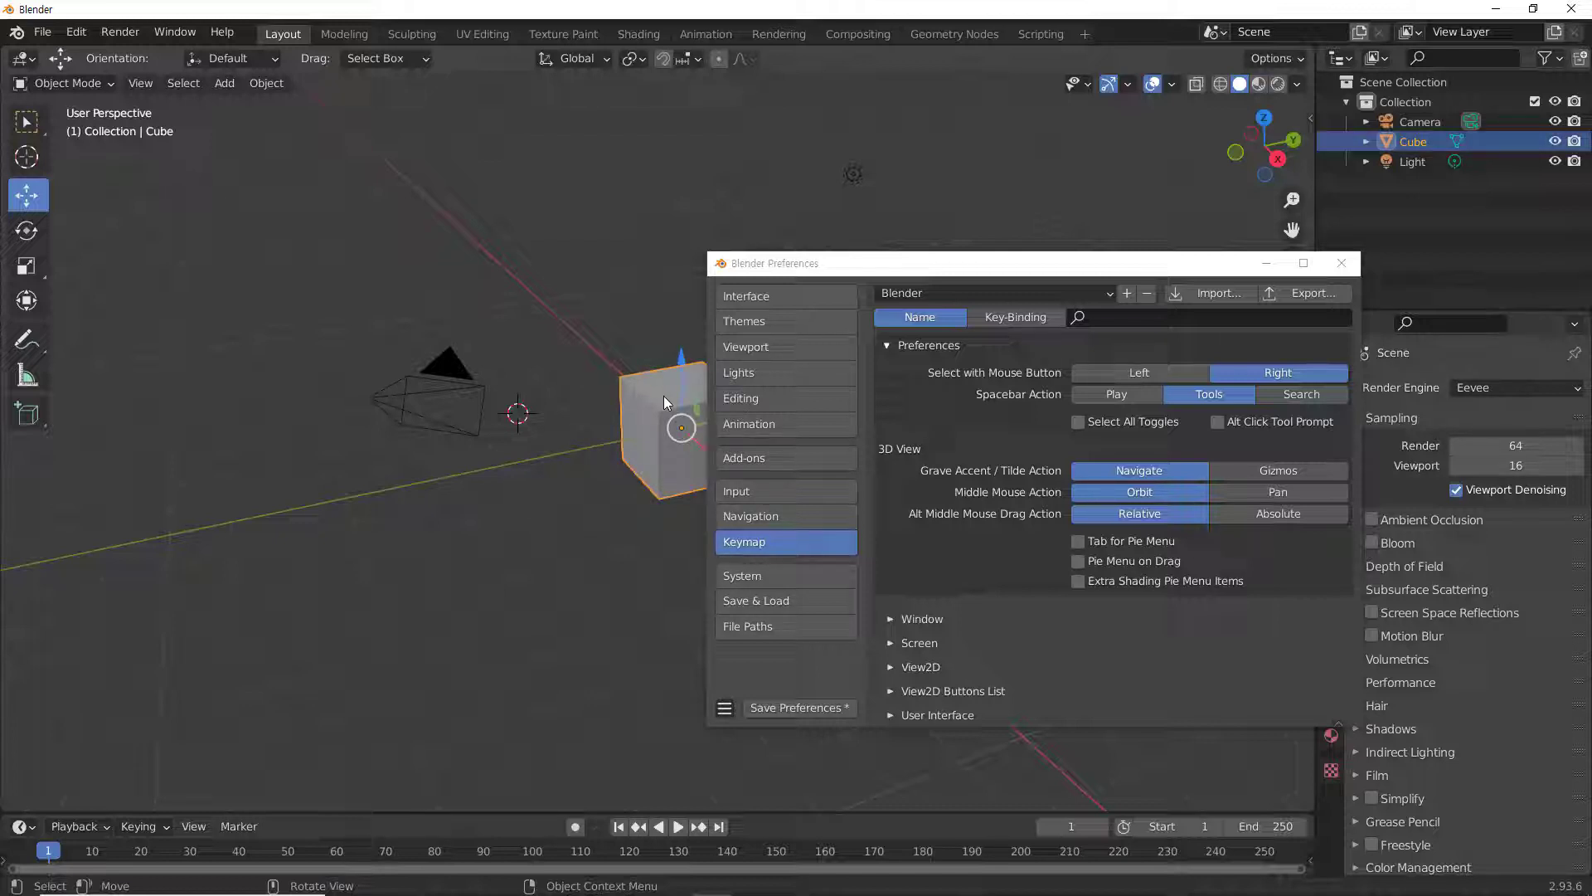
left_click(1150, 373)
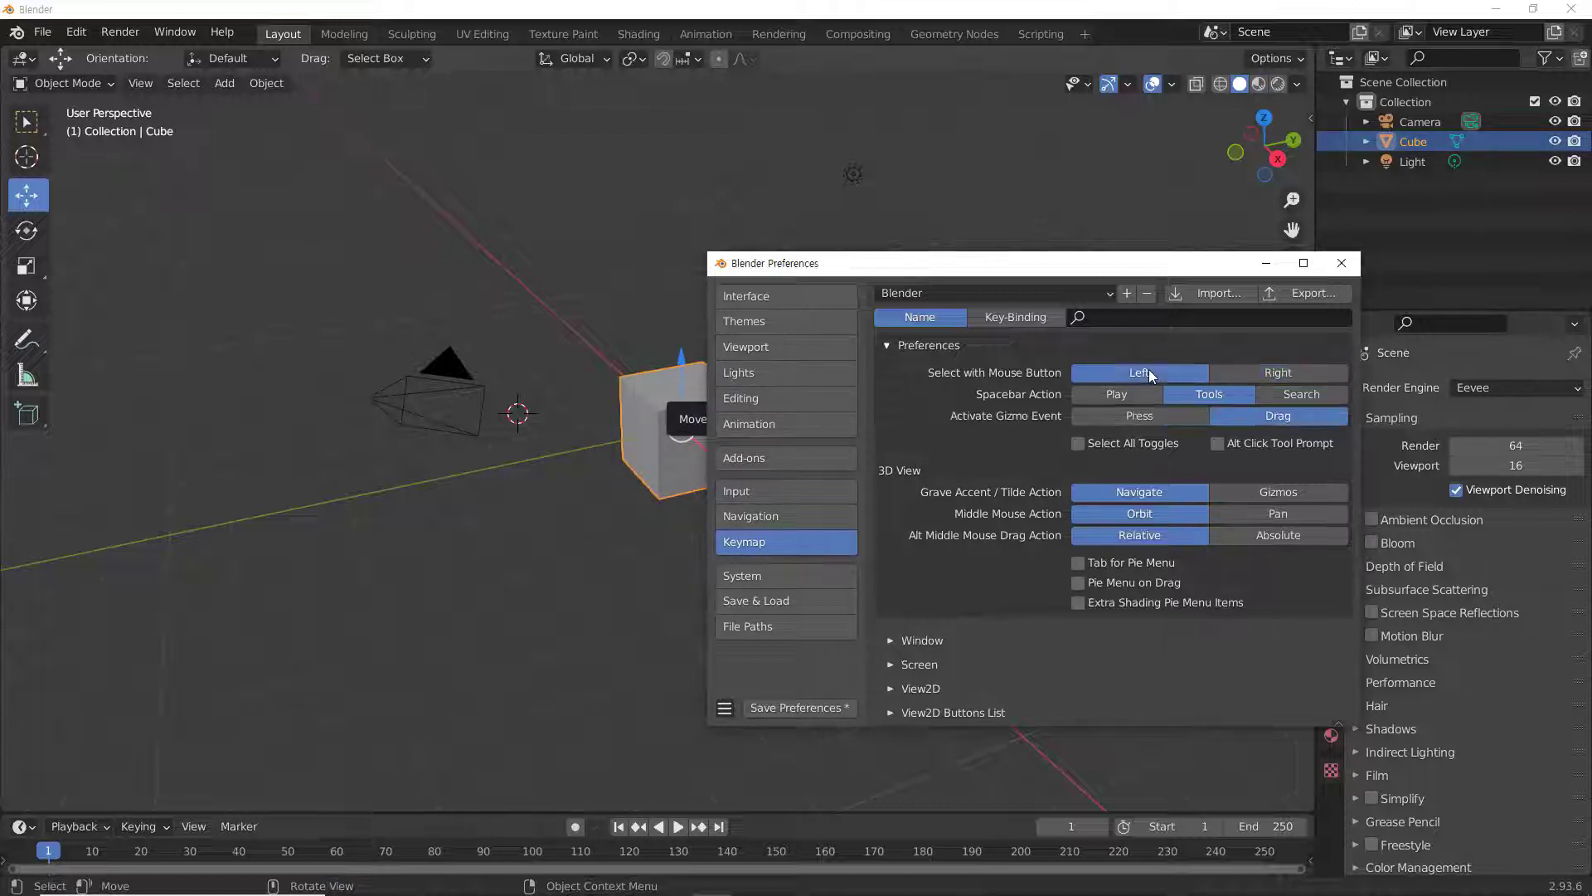
left_click(664, 412)
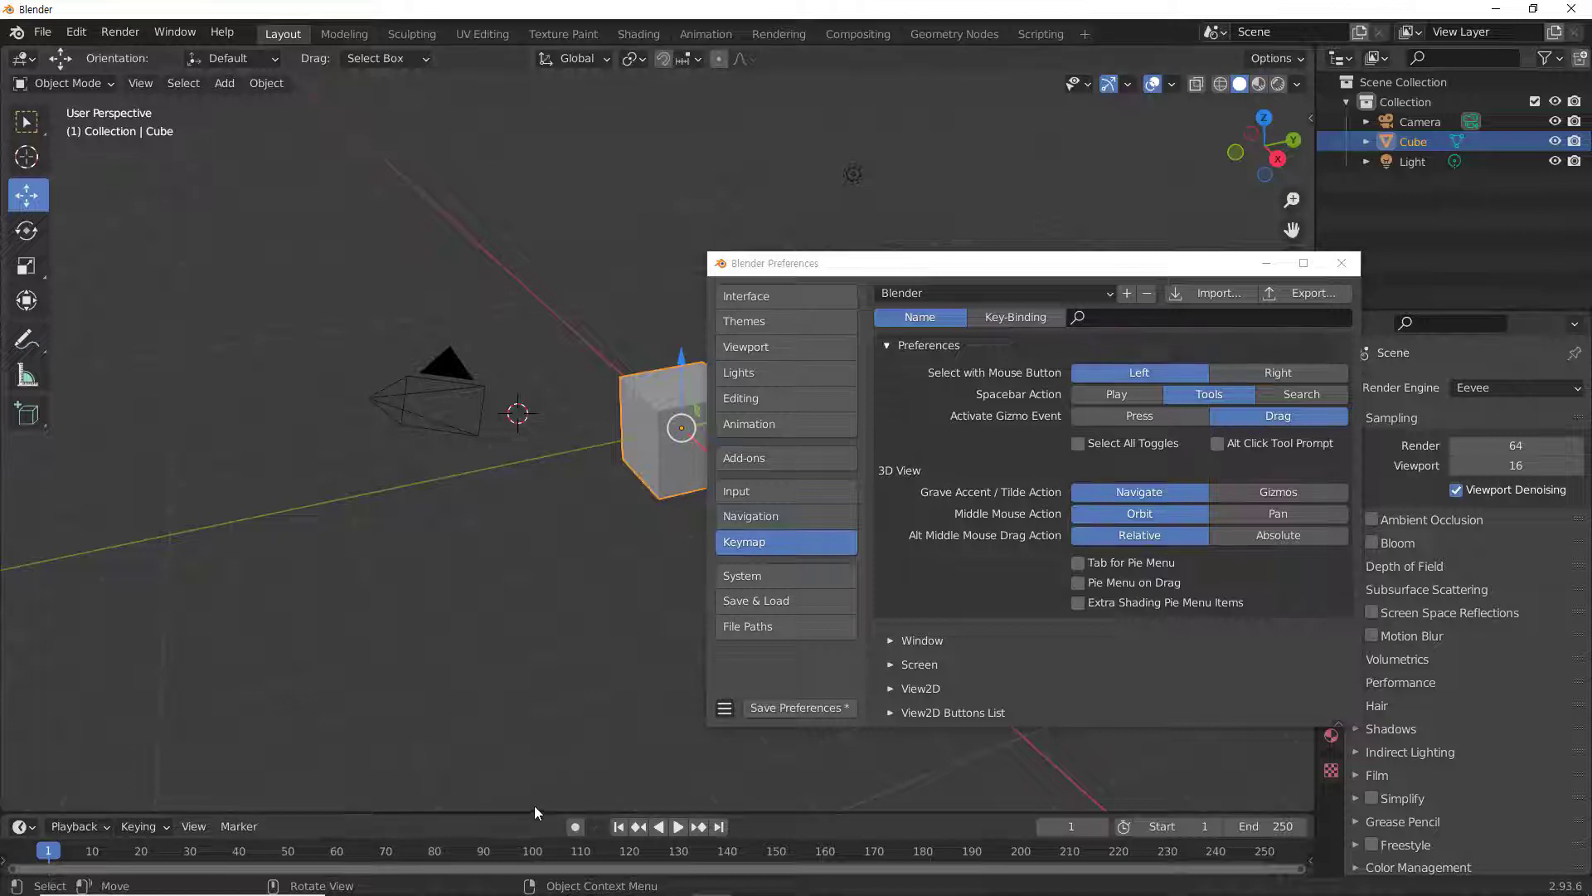
left_click(1116, 397)
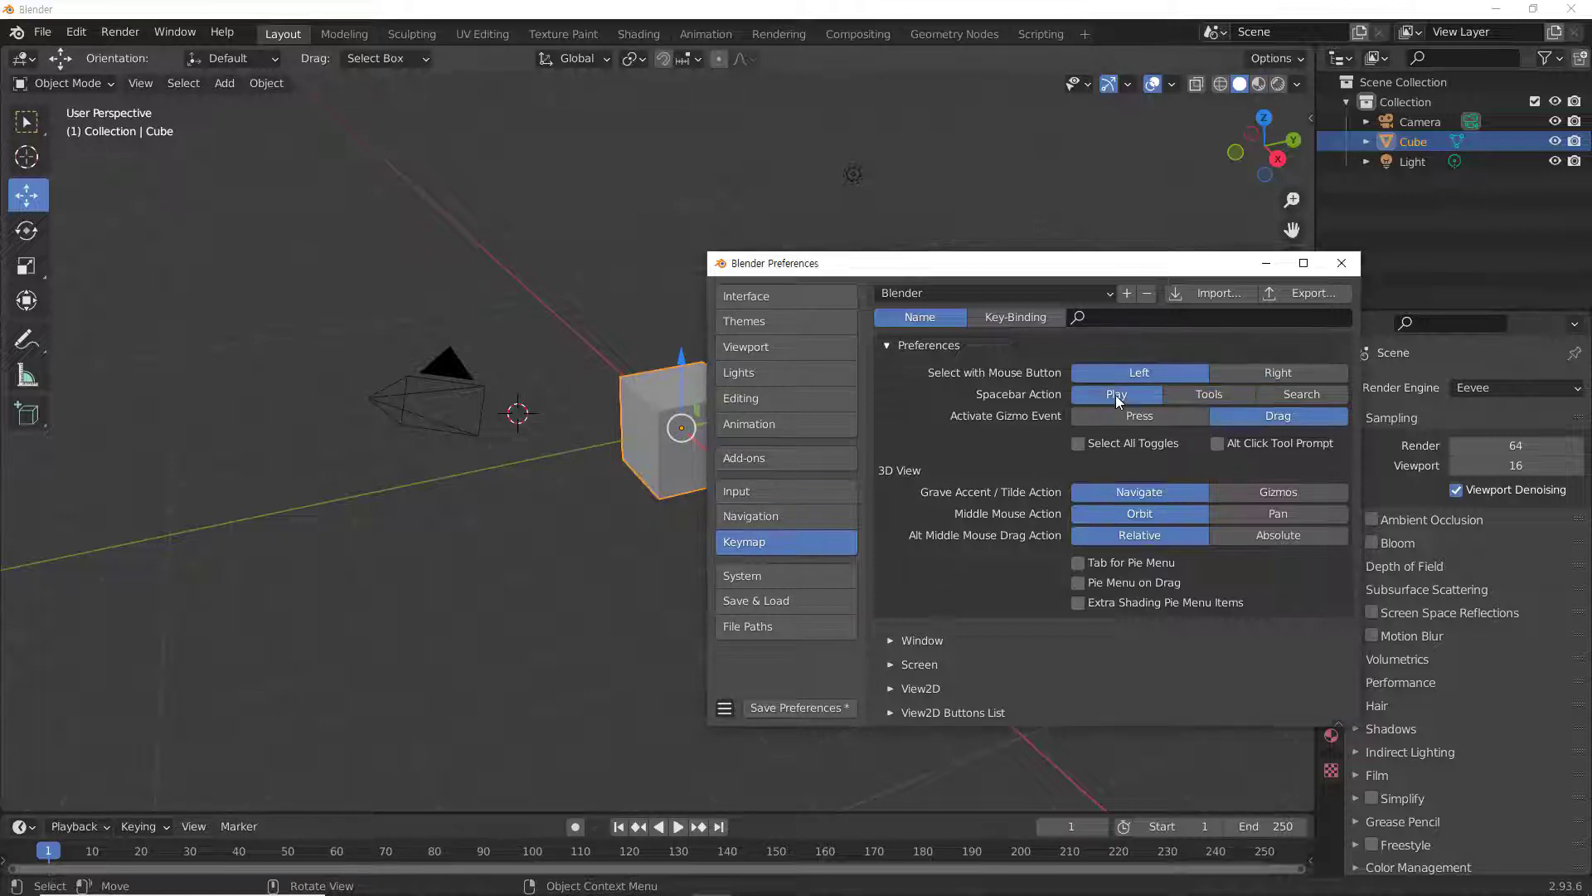
left_click(1206, 395)
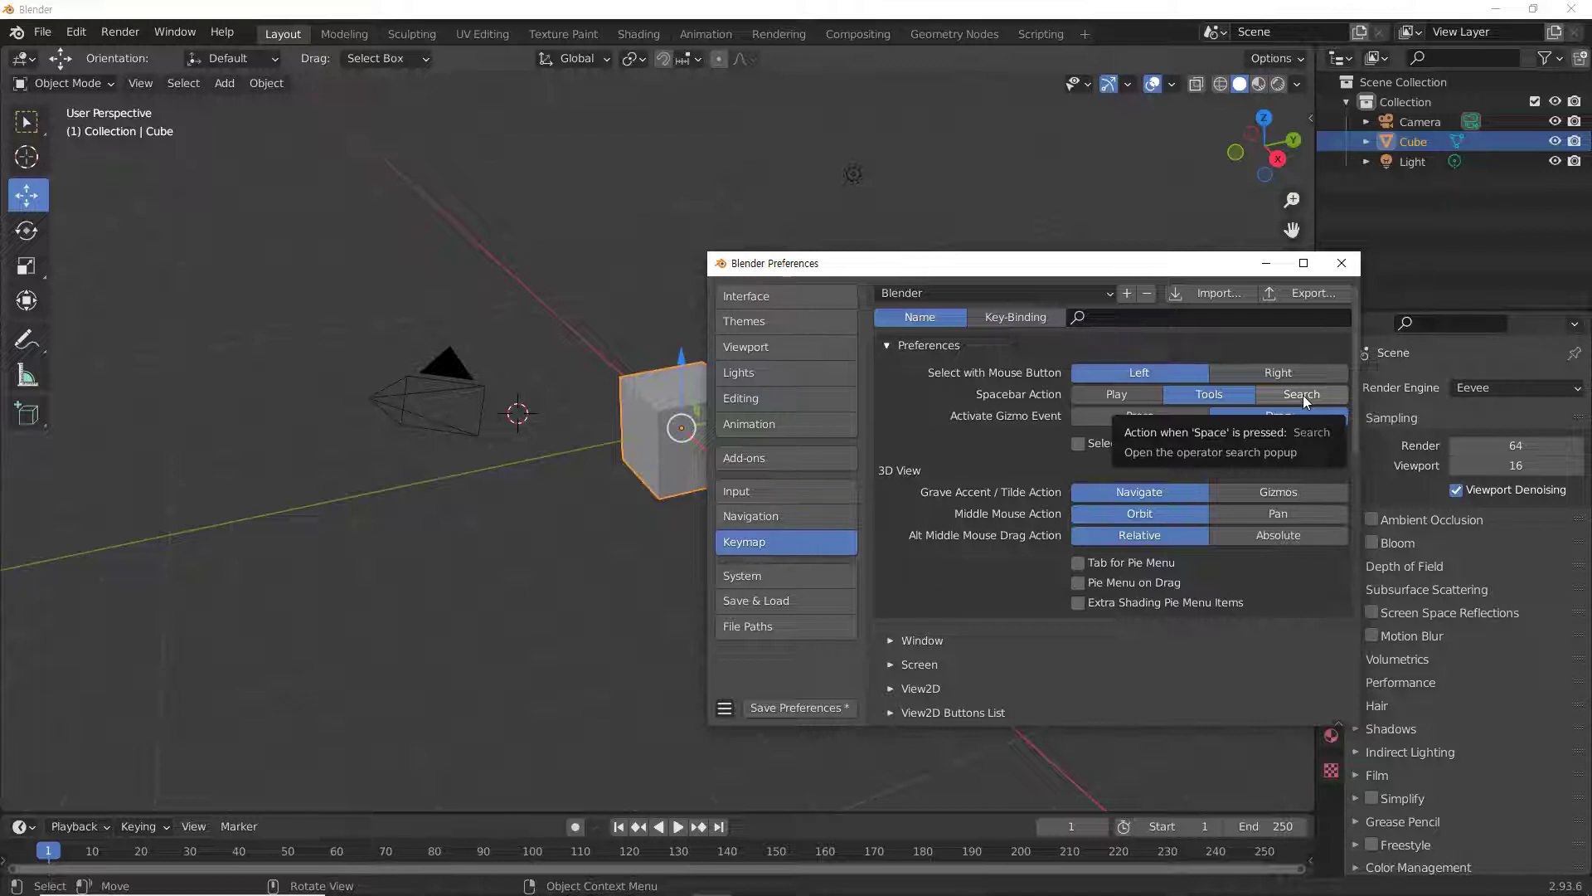
left_click(1302, 395)
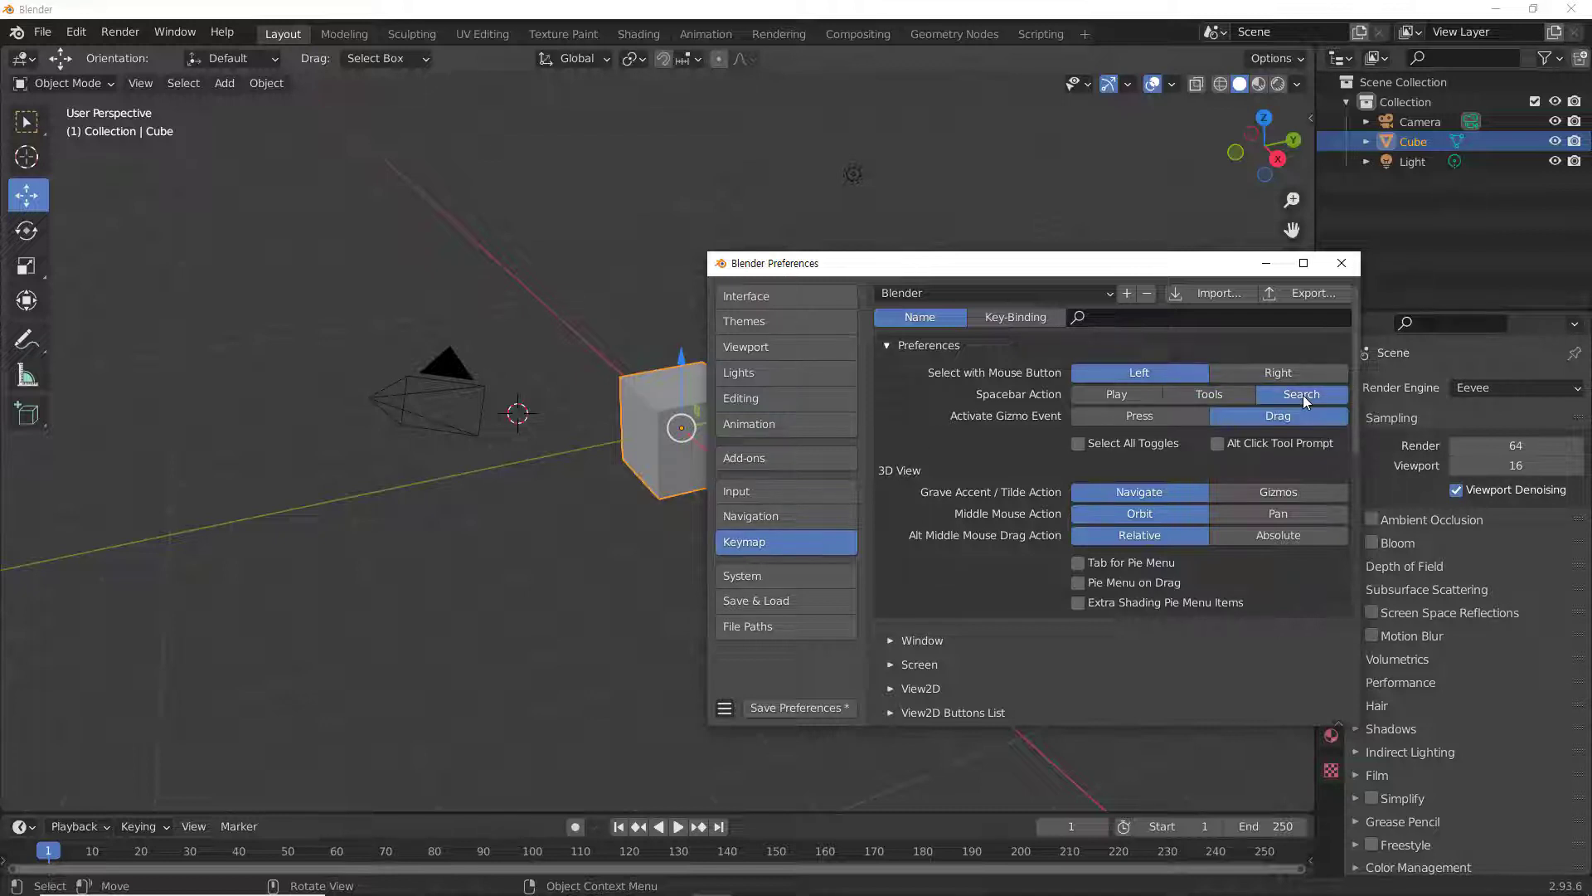
left_click(1209, 396)
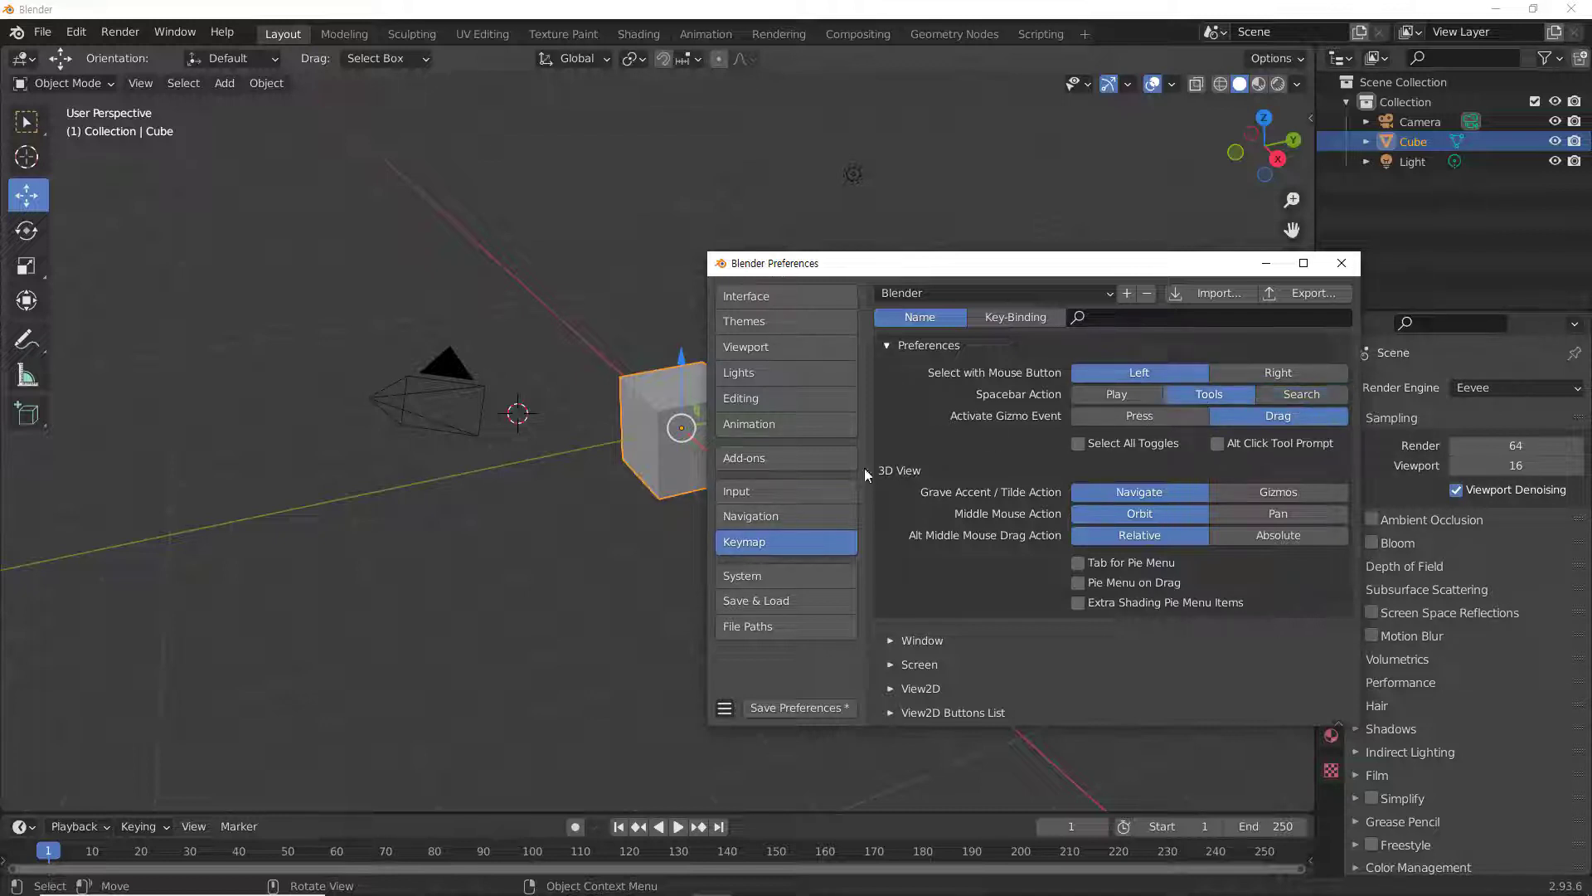
left_click(455, 544)
key("space")
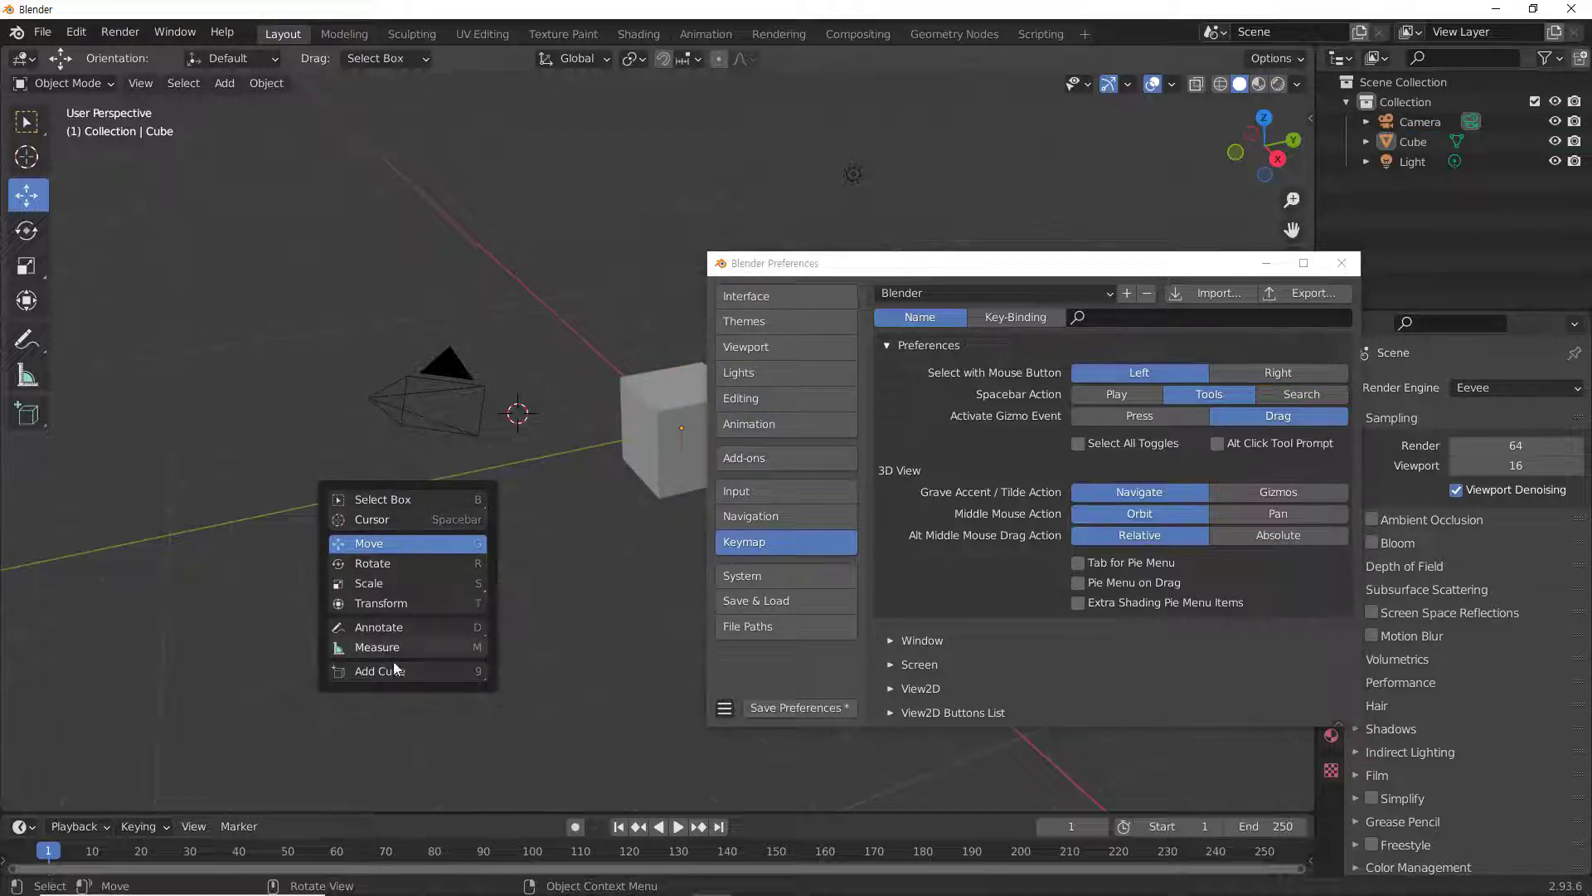
left_click(380, 535)
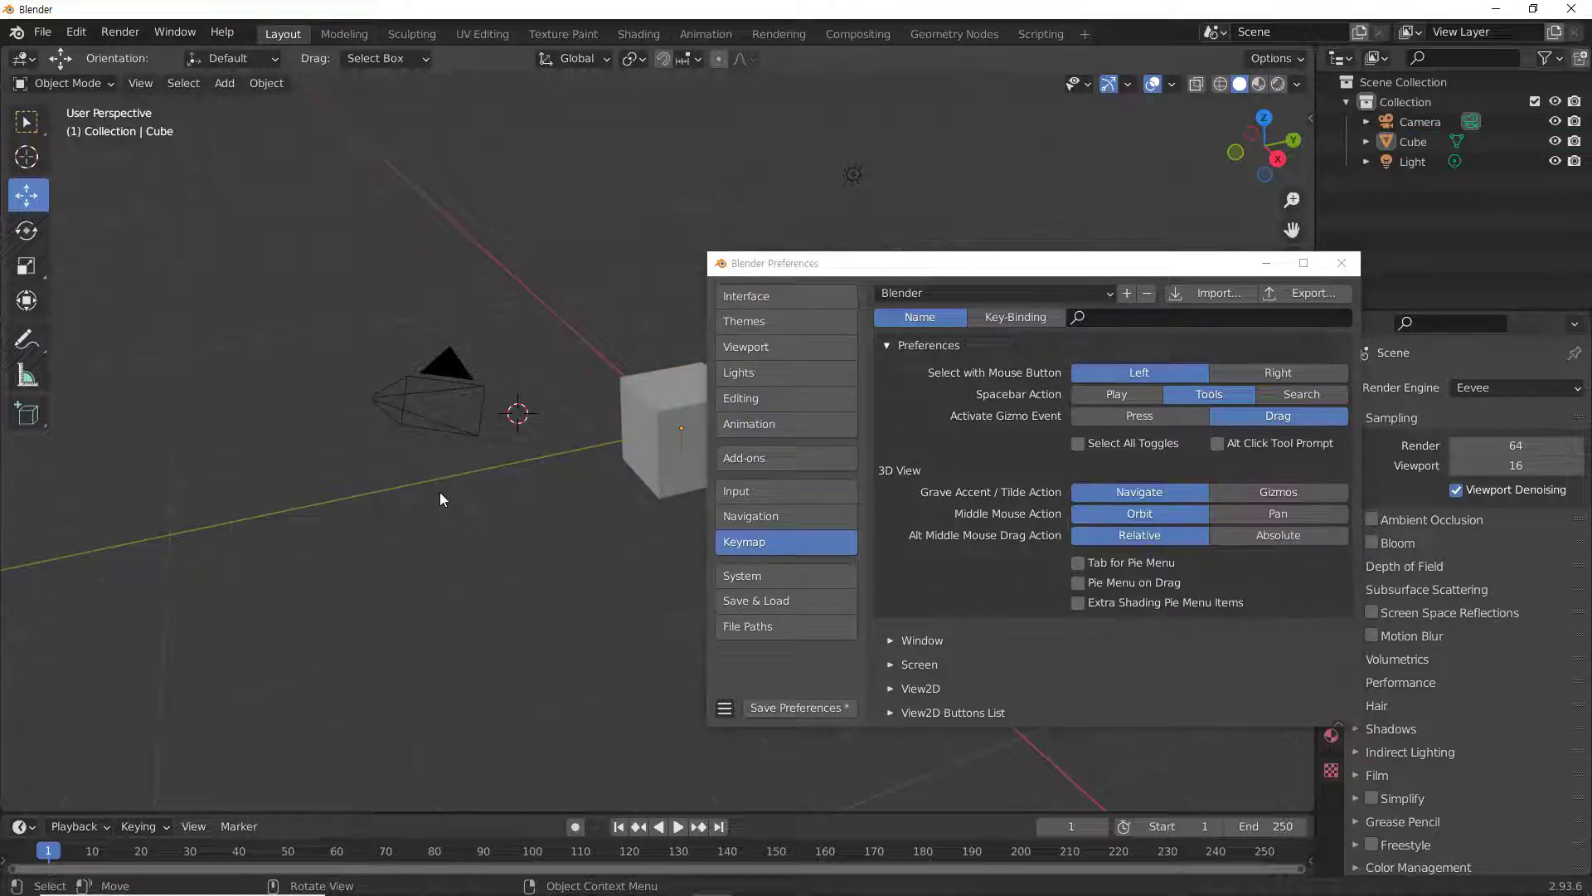
left_click(1281, 393)
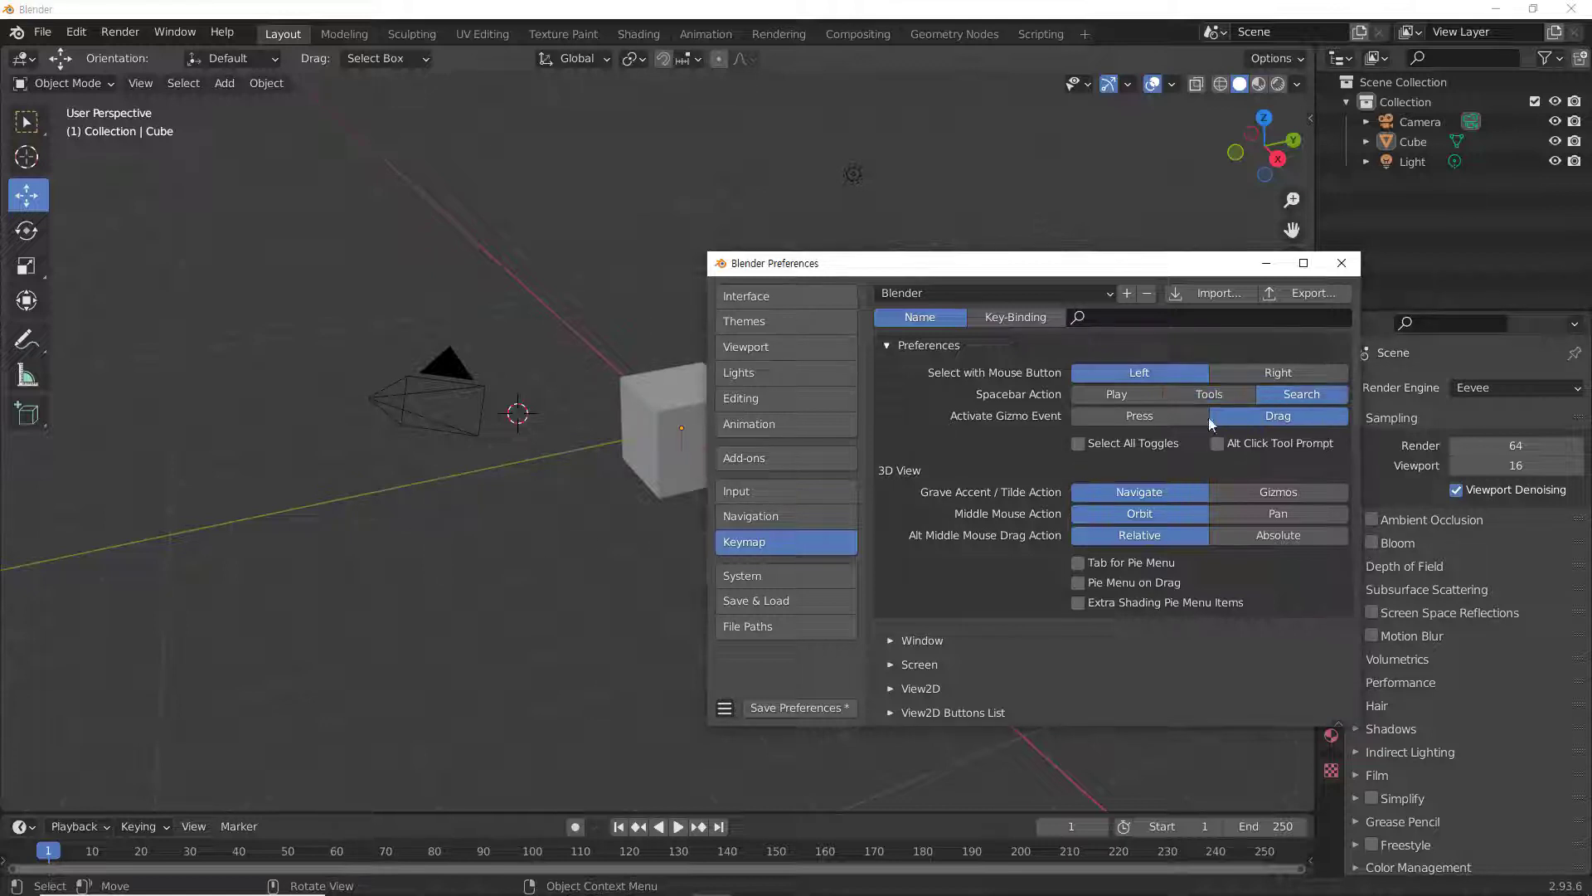
key("space")
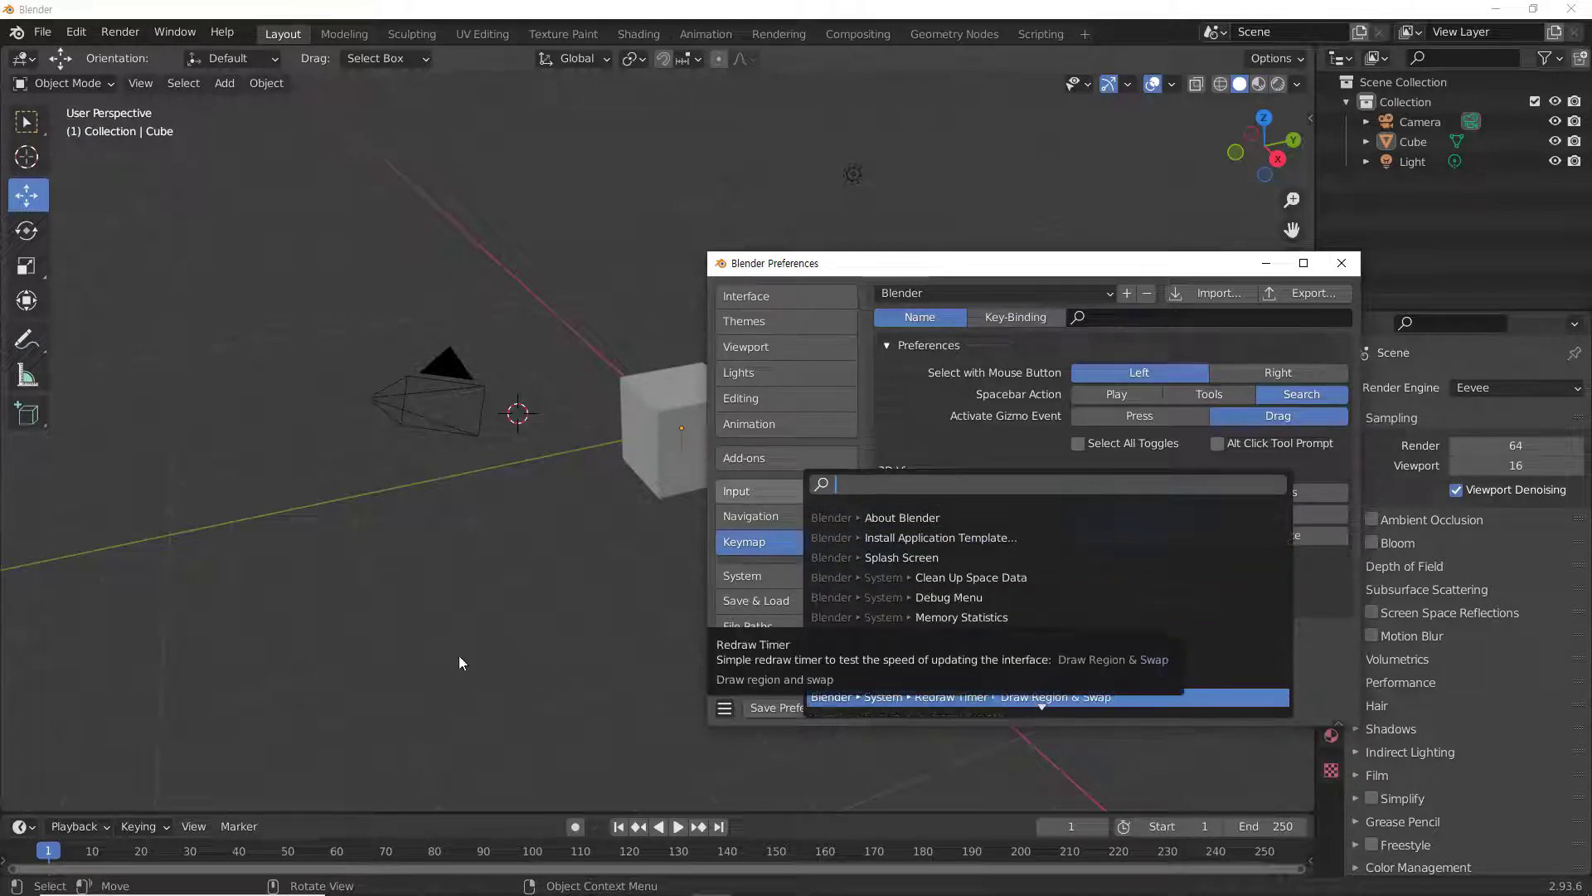
key("Escape")
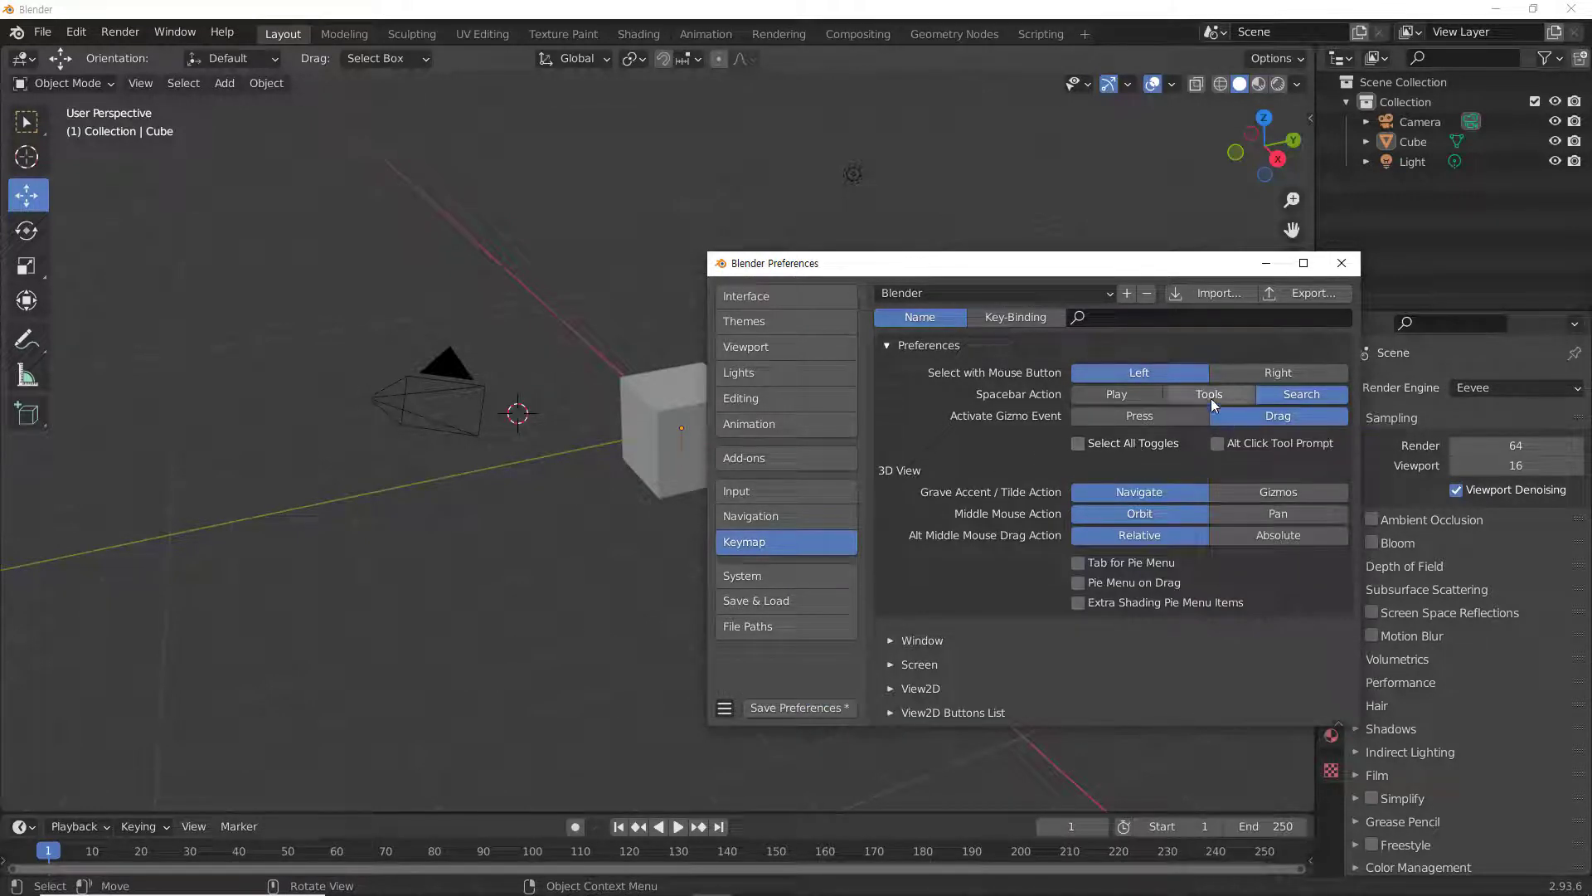
left_click(1211, 395)
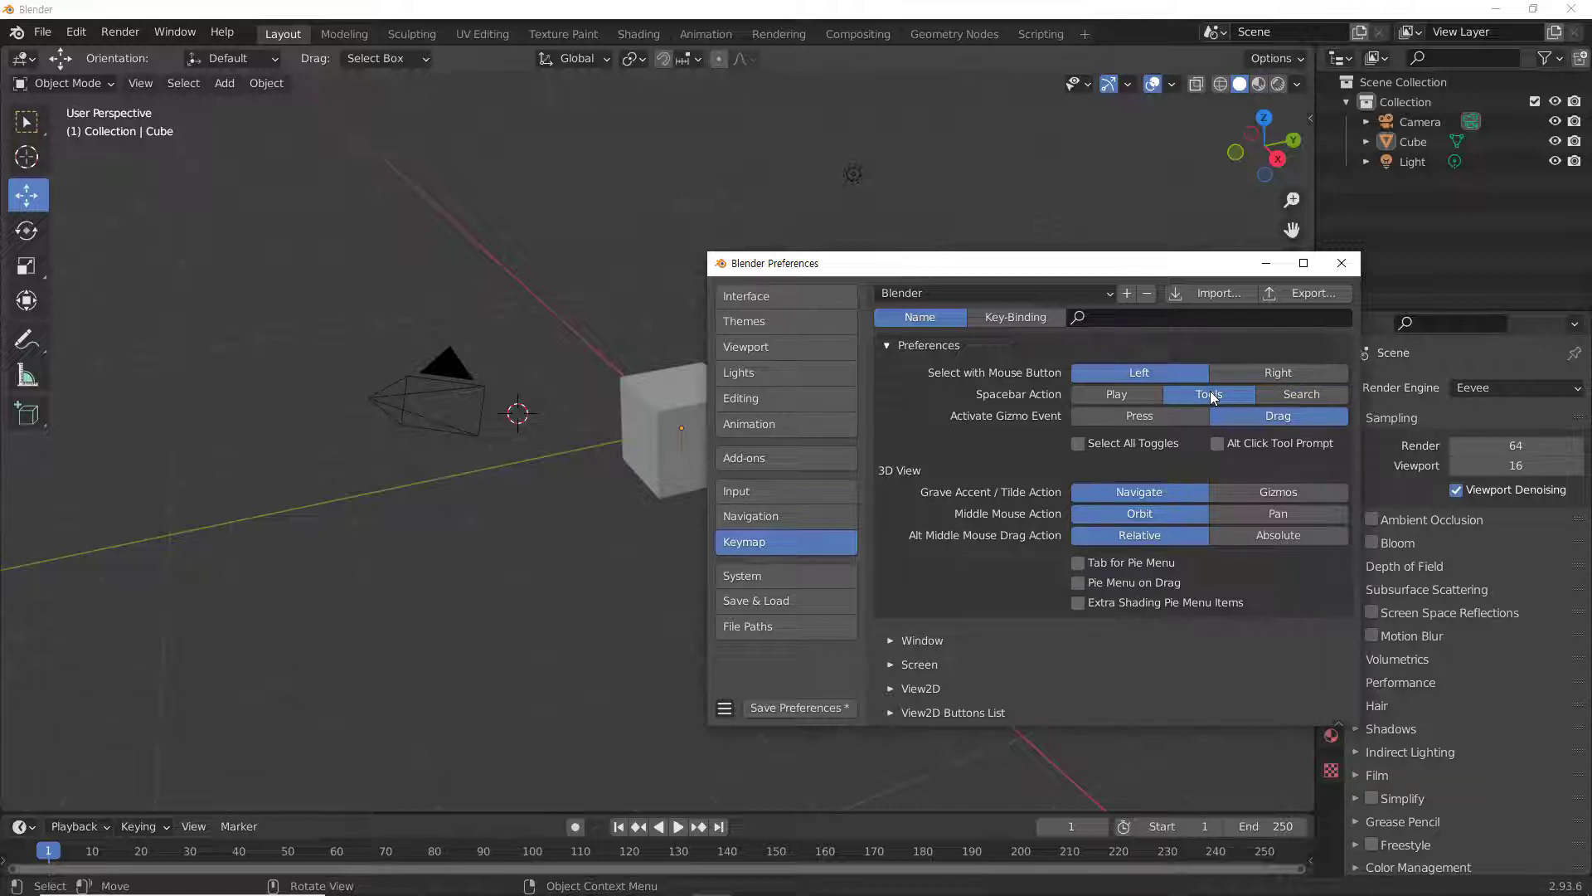
key("space")
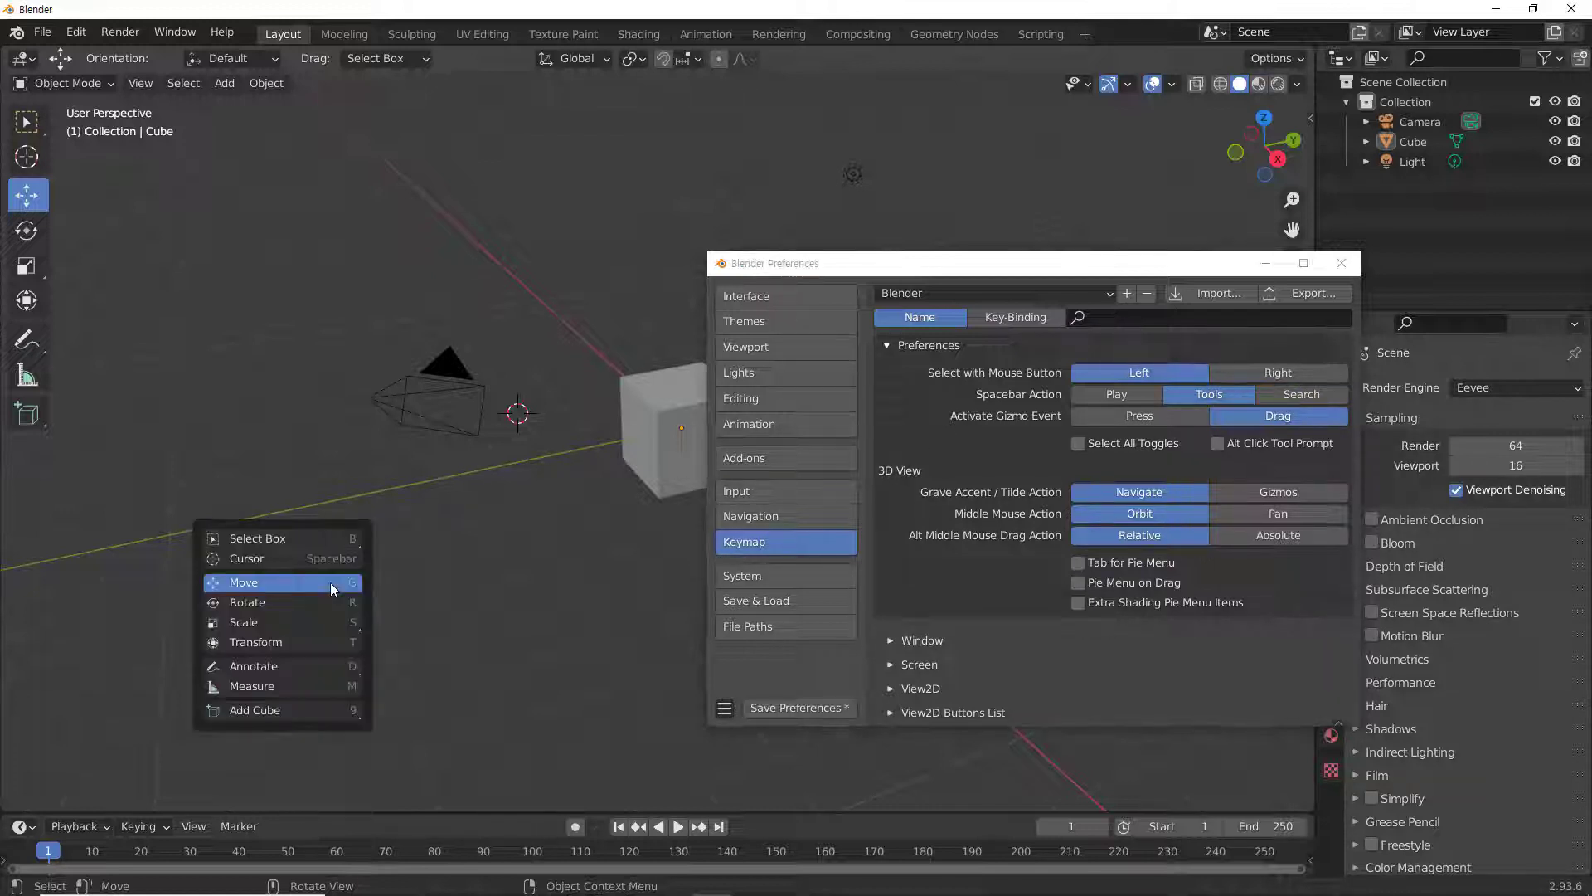
left_click(330, 582)
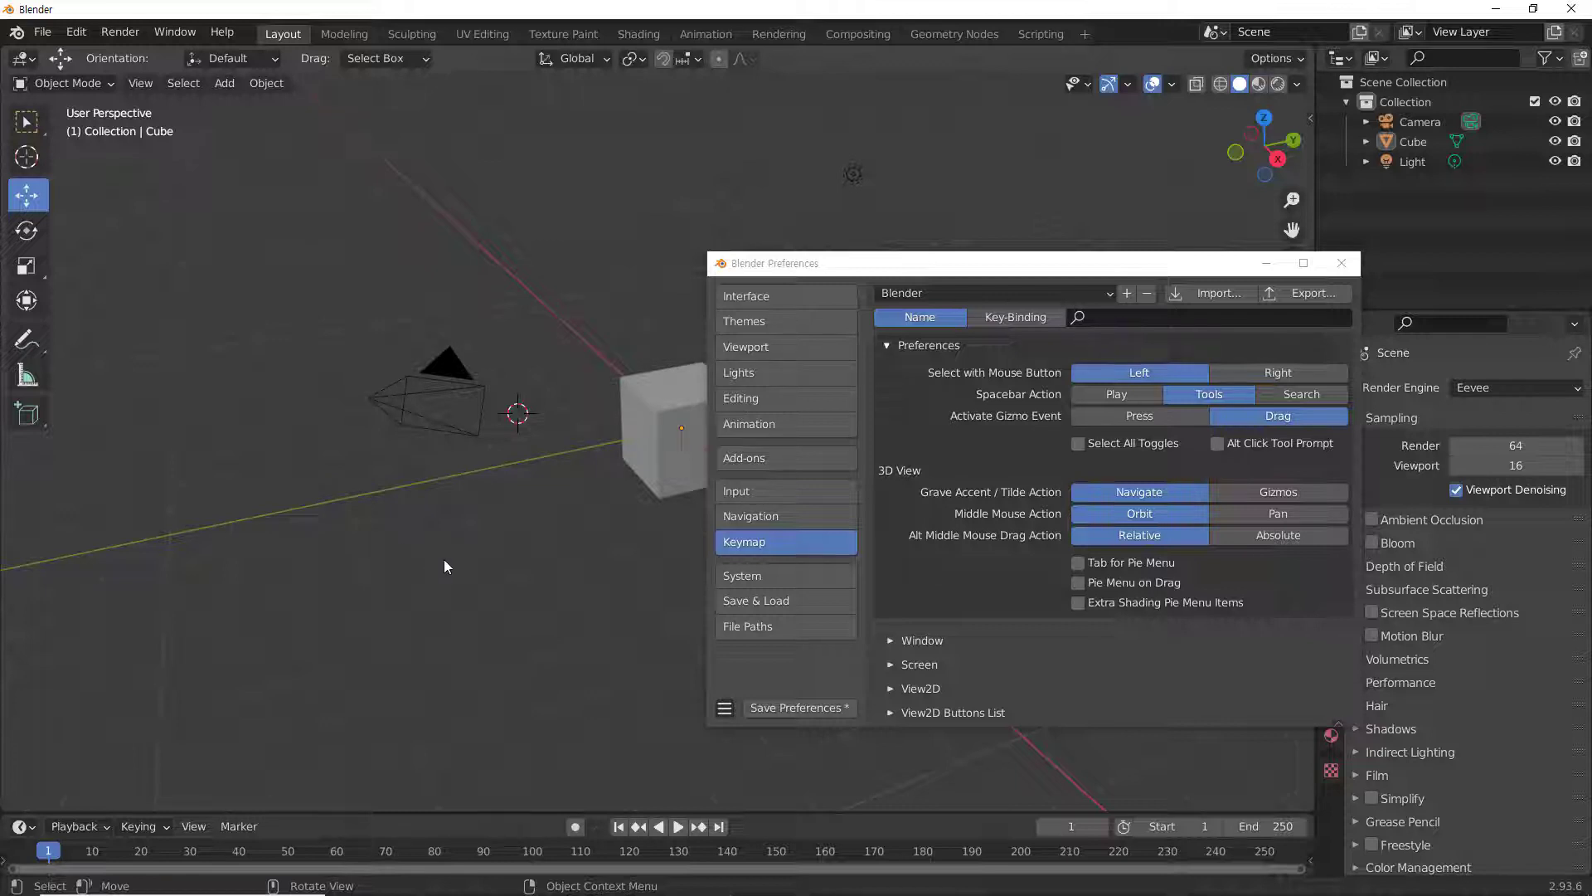
Set Cycles render devices to CUDA with the Intel CPU unchecked, then go to Save & Load.
left_click(760, 574)
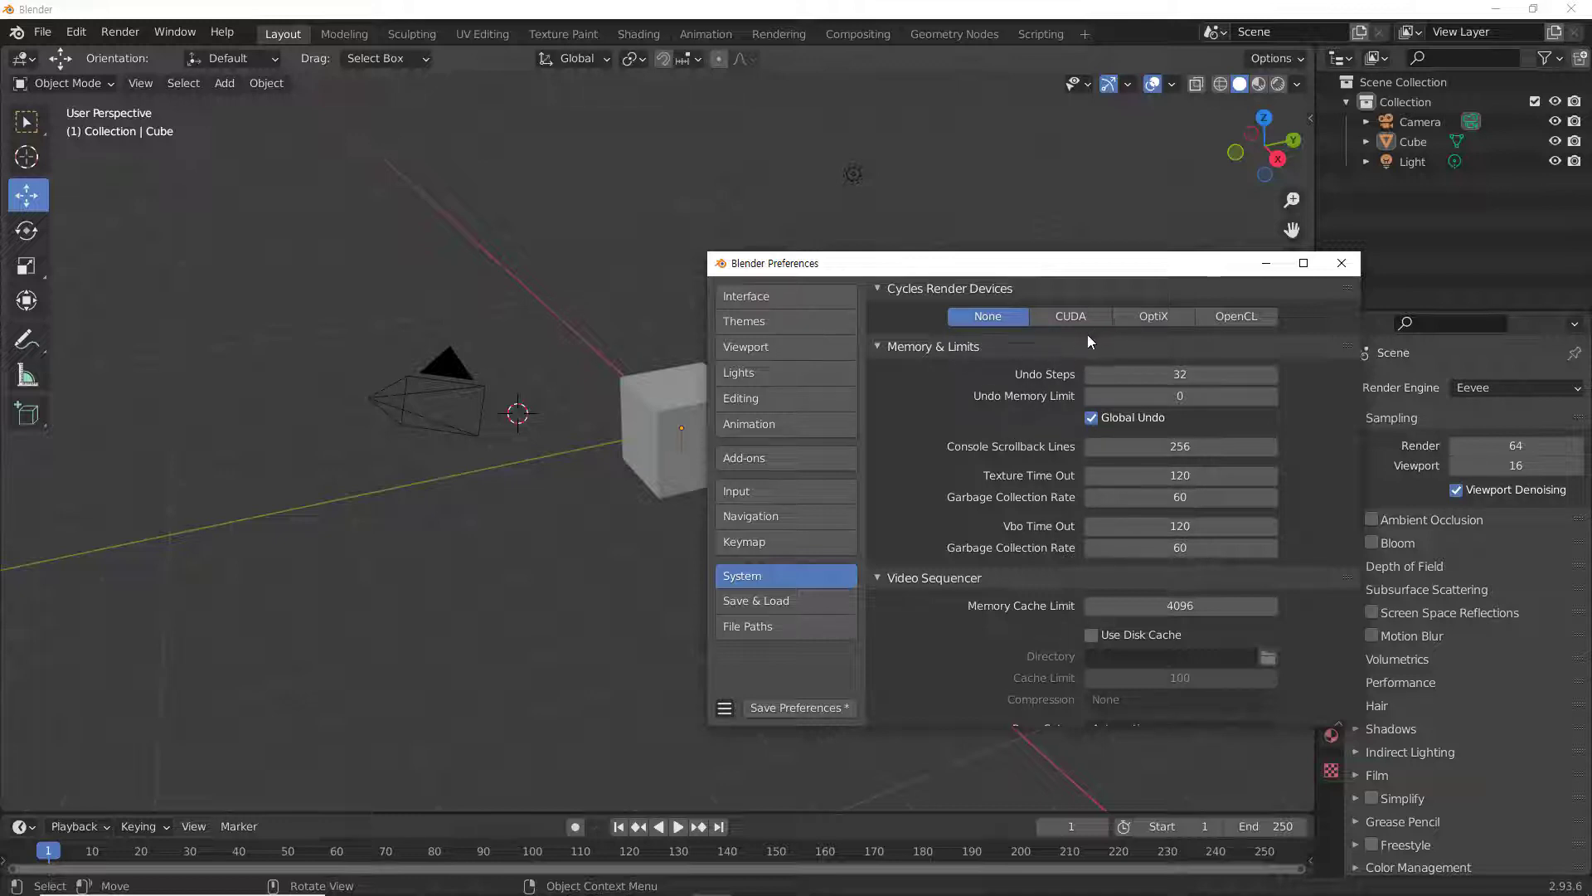
left_click(1084, 313)
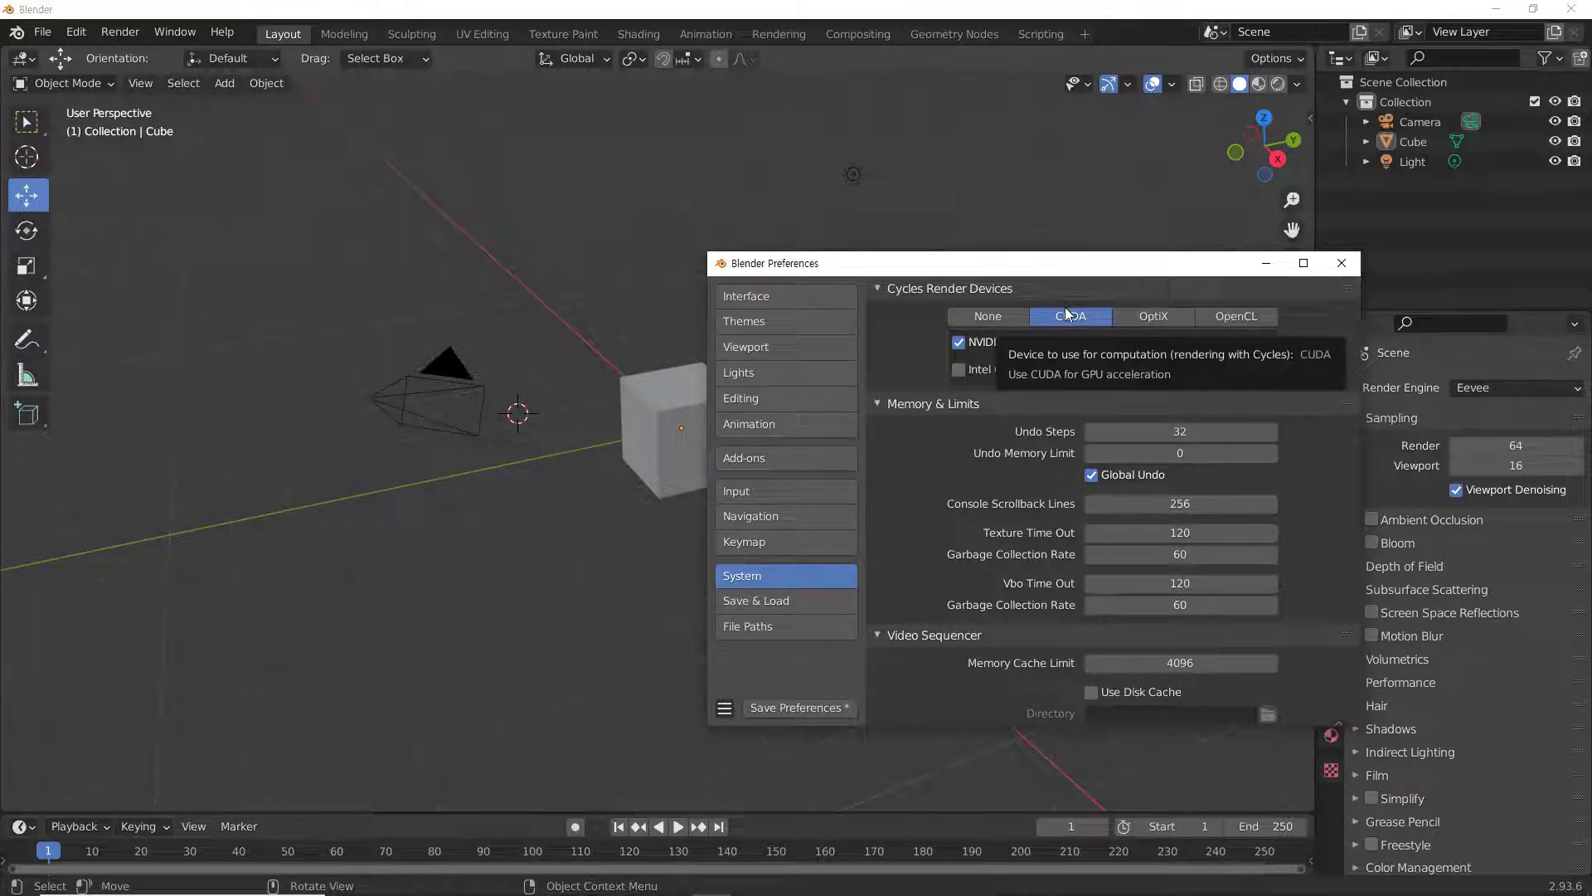
left_click(960, 370)
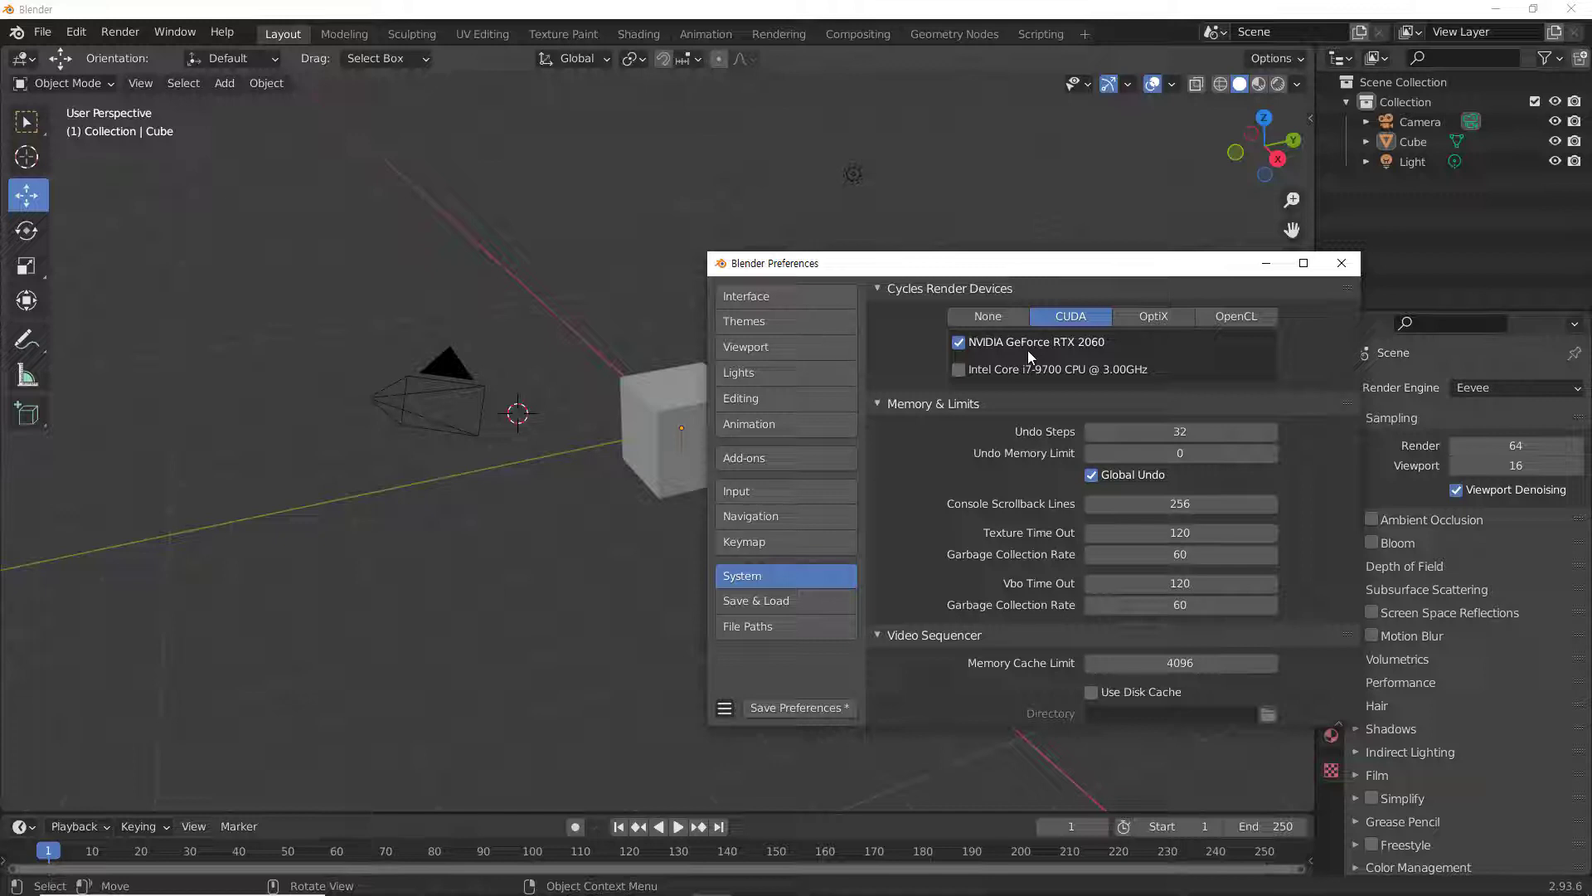
left_click(1242, 319)
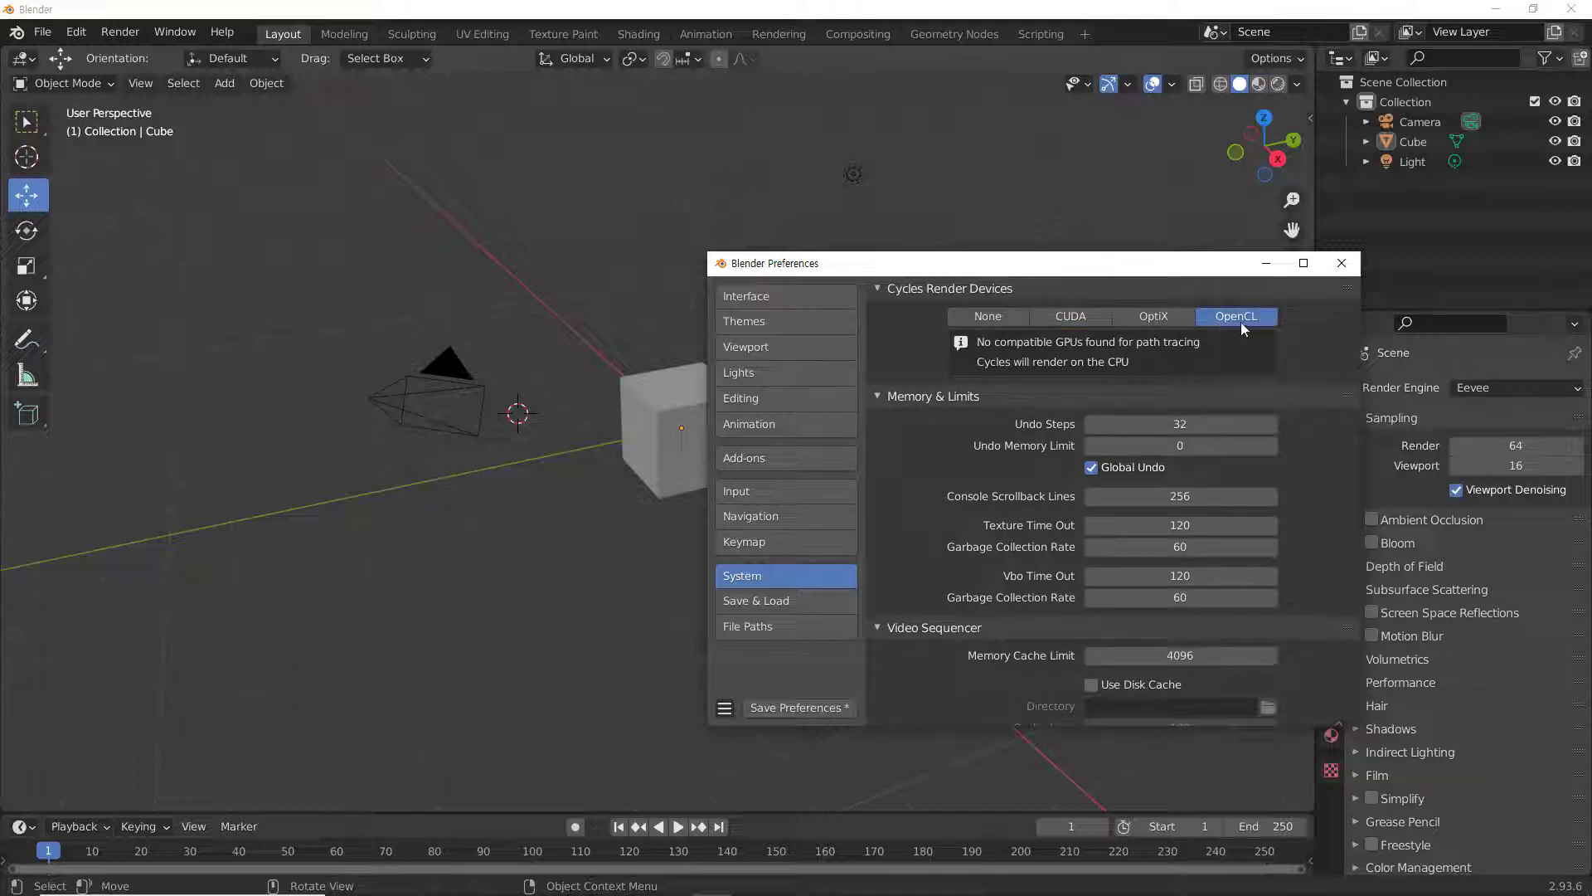
left_click(1071, 318)
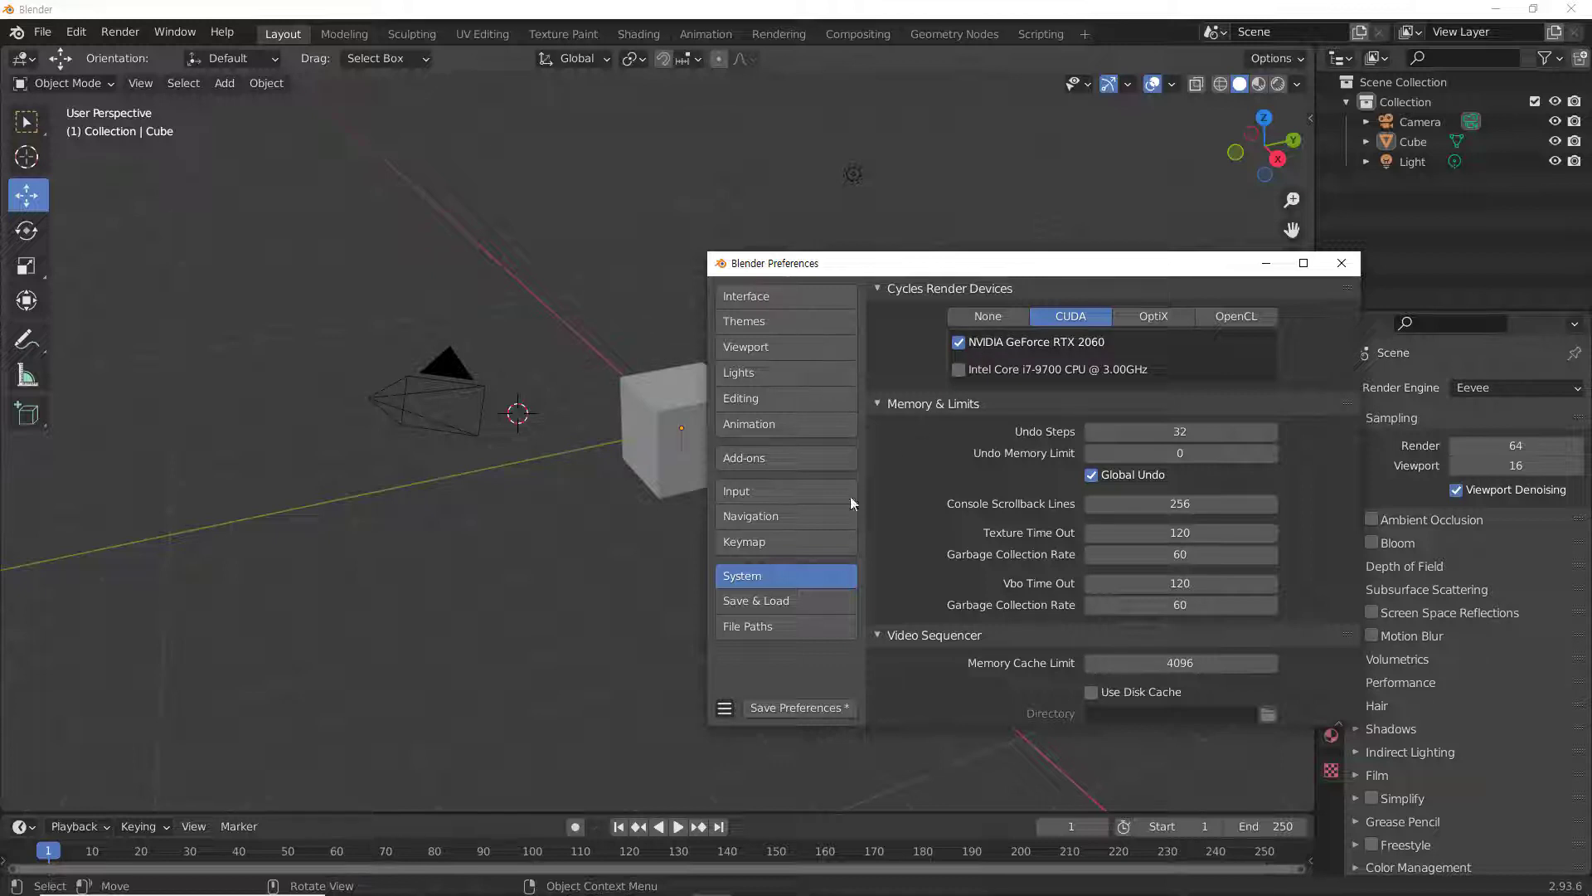
left_click(777, 602)
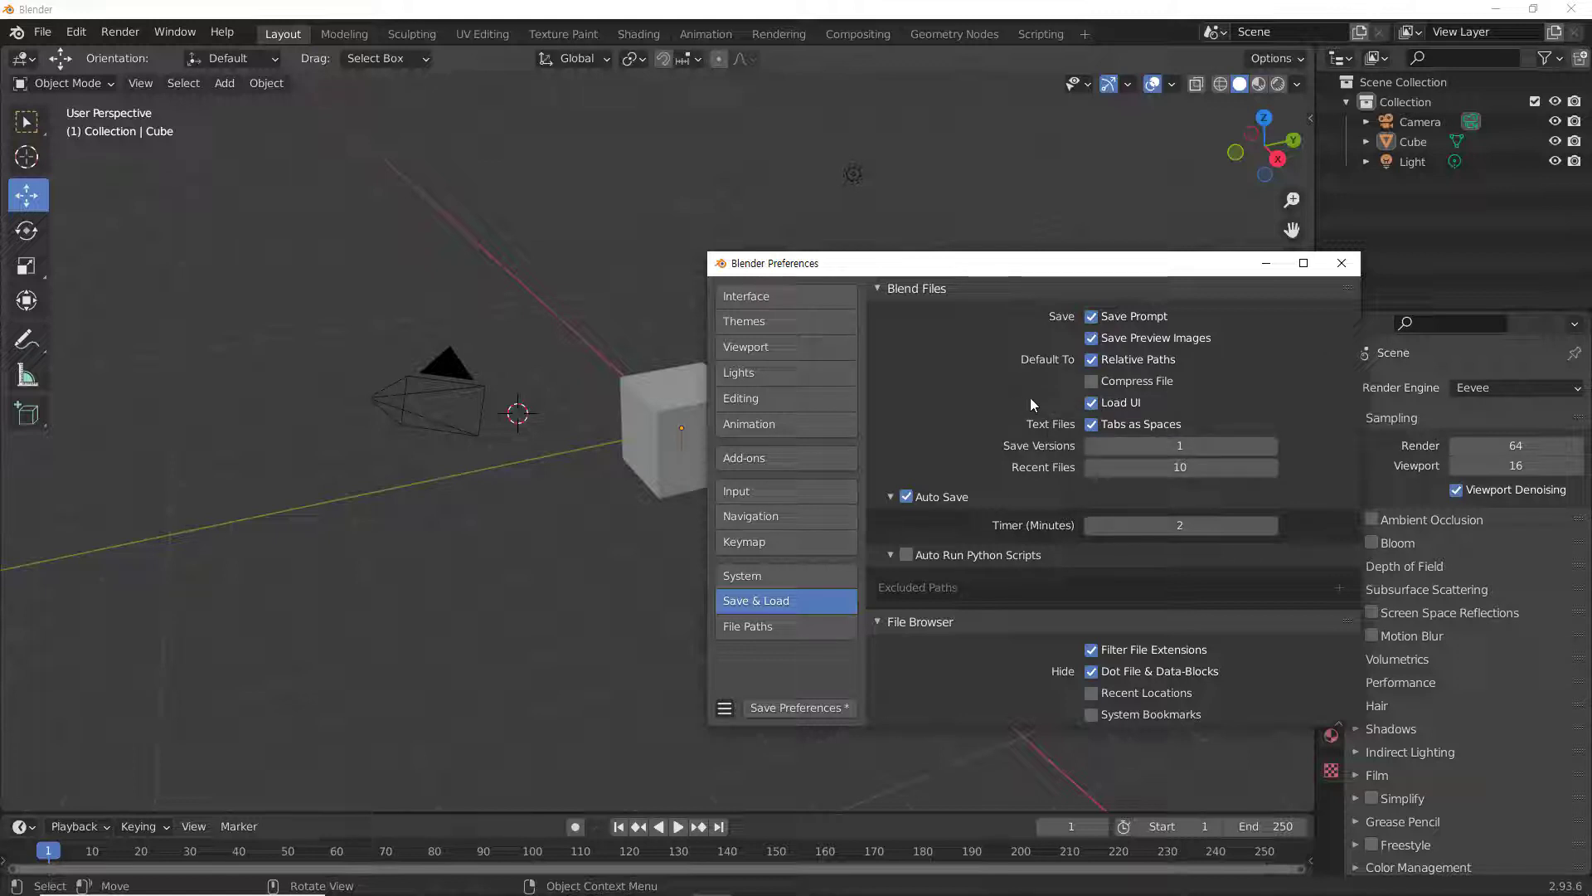
Toggle the Load UI checkbox off, on, and off again, leaving it disabled.
left_click(1090, 404)
left_click(1091, 403)
left_click(1093, 404)
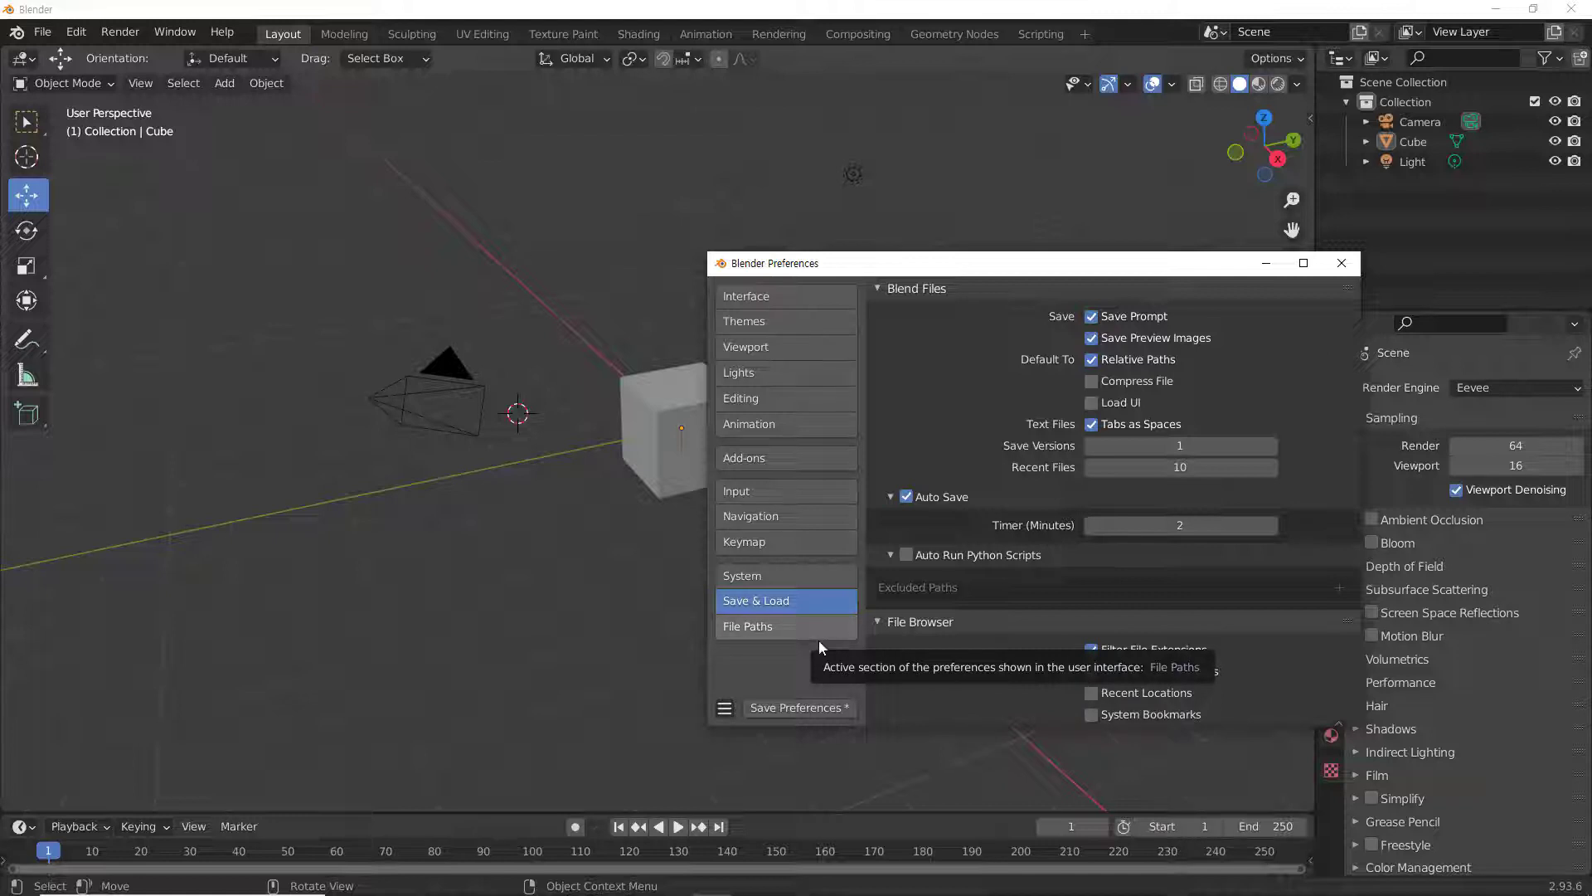
Load factory preferences and confirm the reset.
left_click(724, 706)
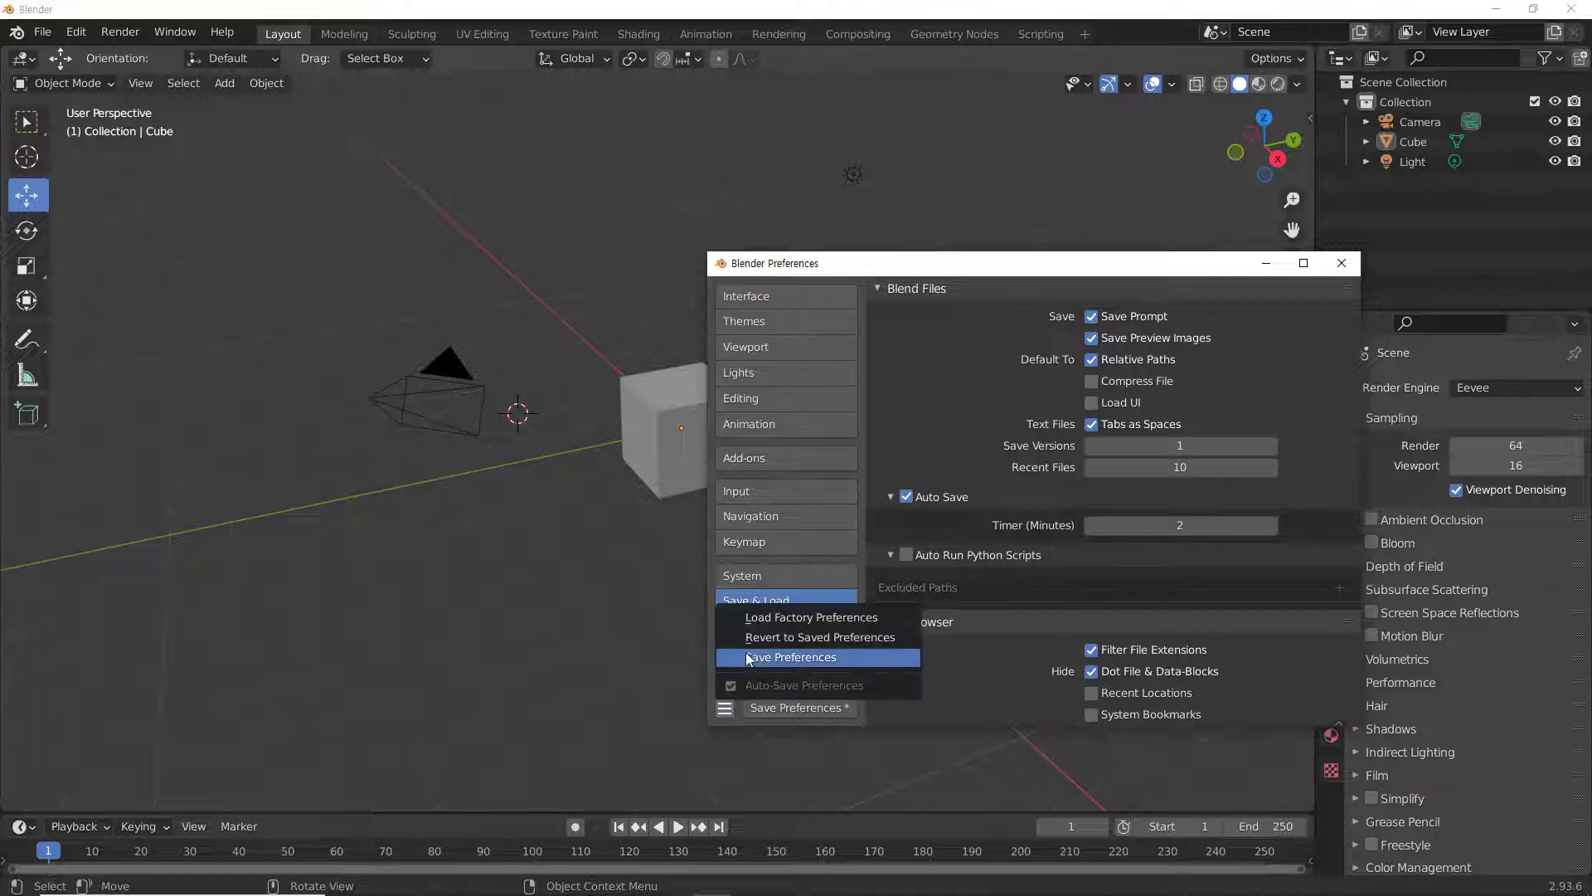
left_click(882, 617)
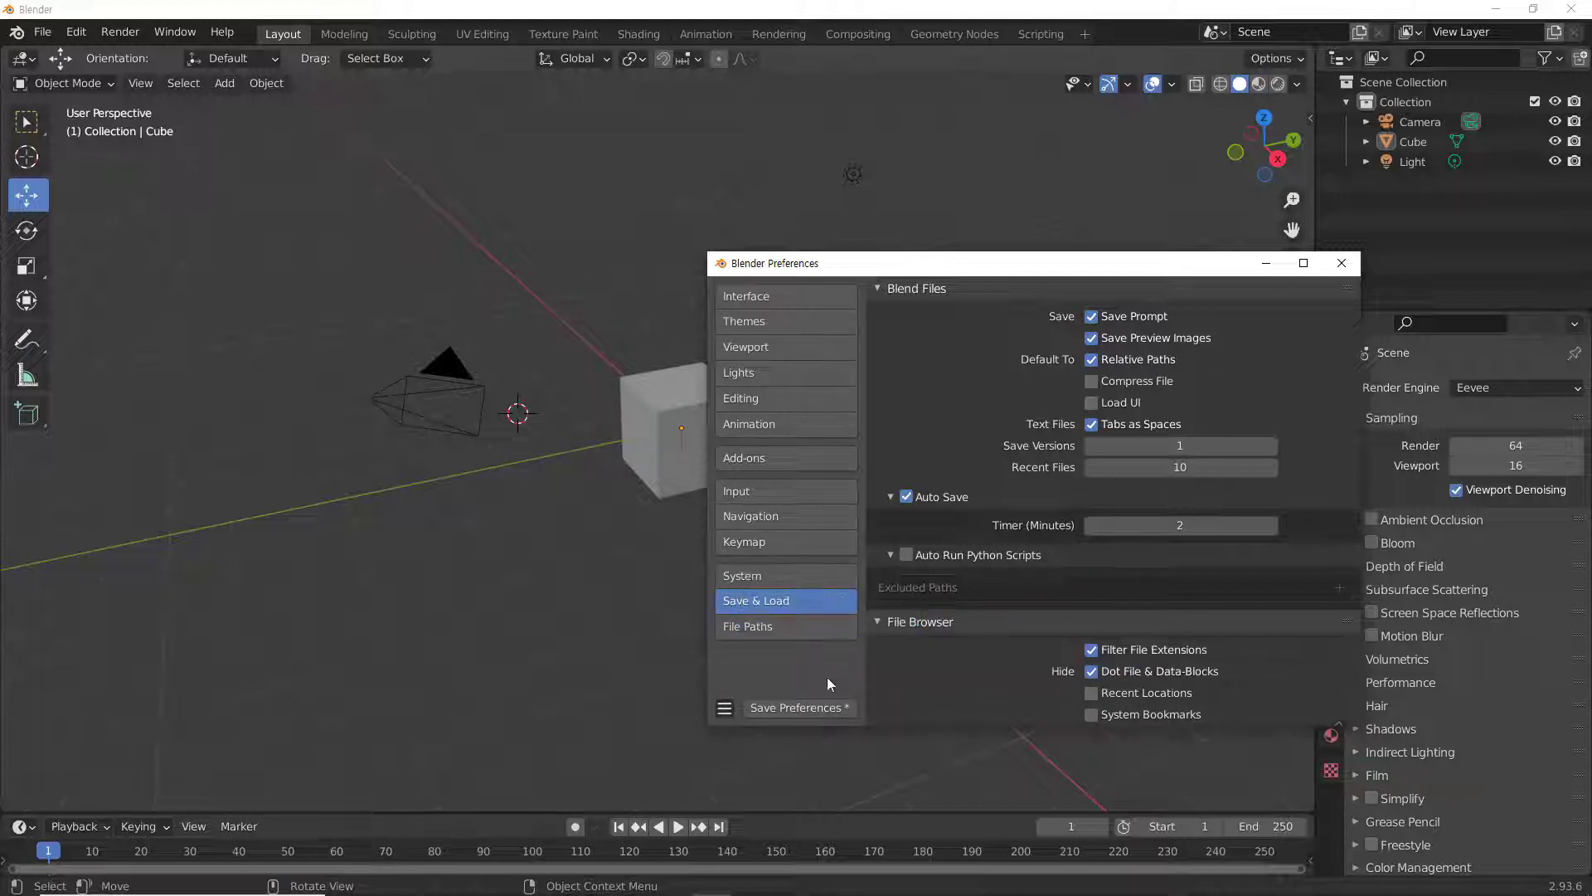
left_click(724, 707)
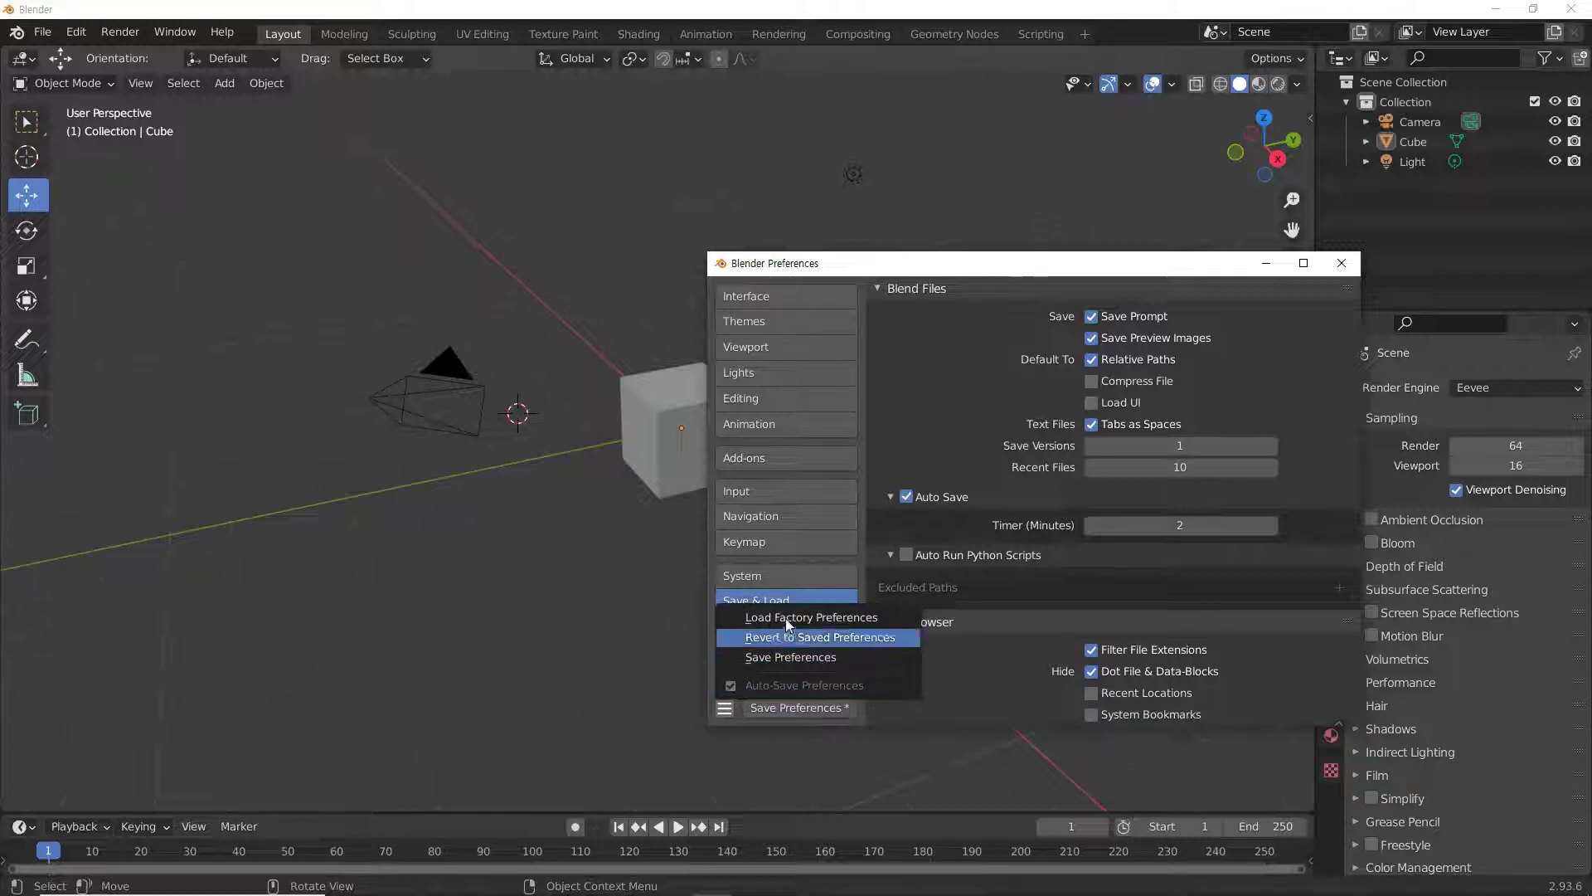
left_click(814, 617)
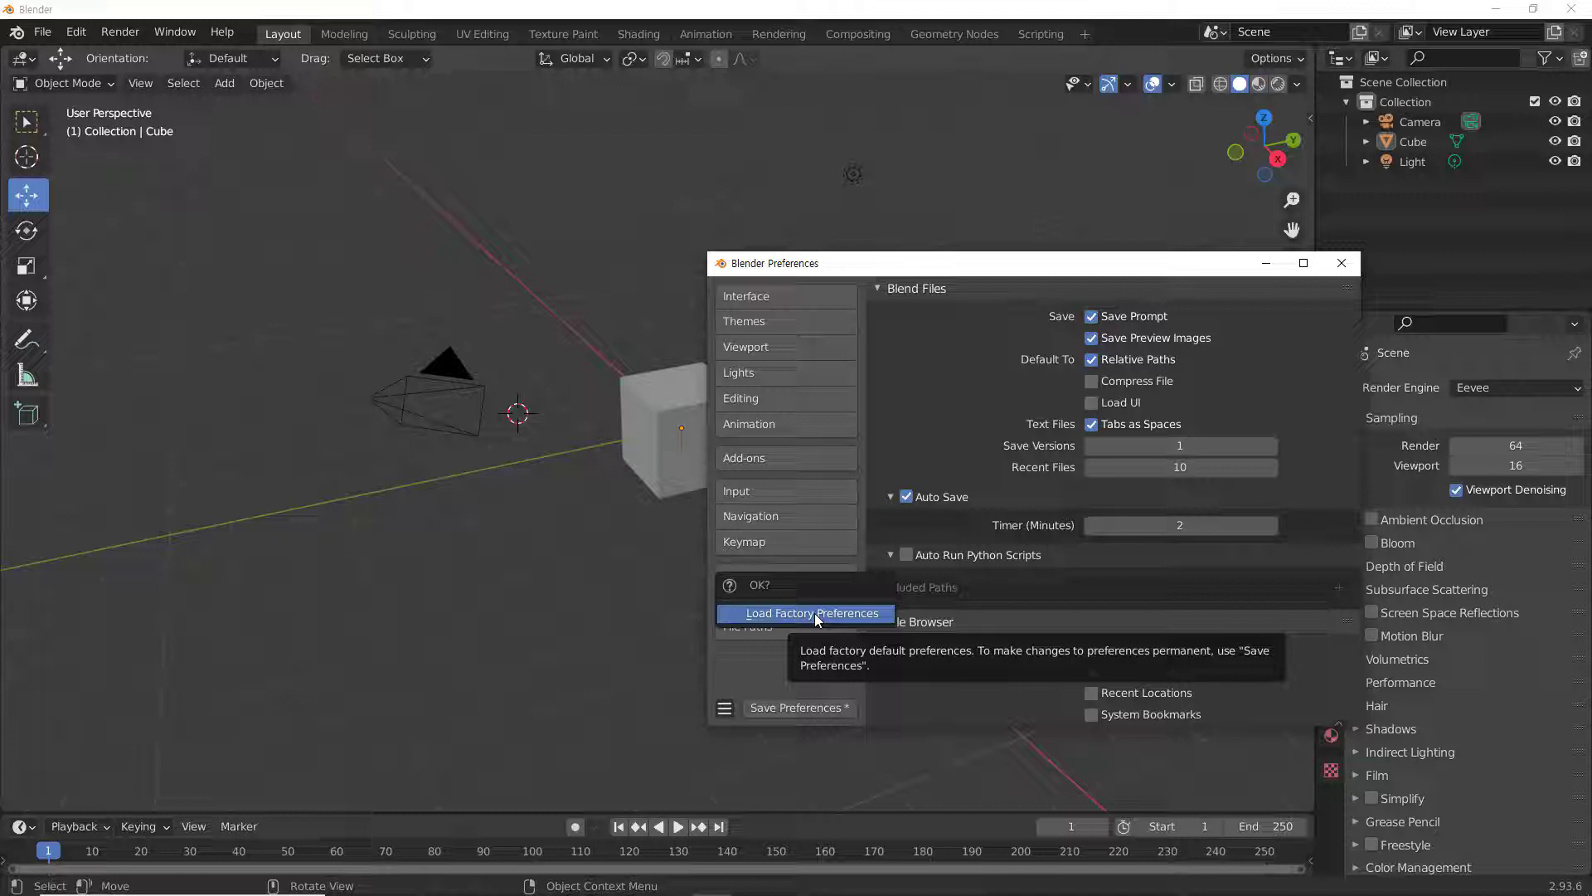
left_click(843, 611)
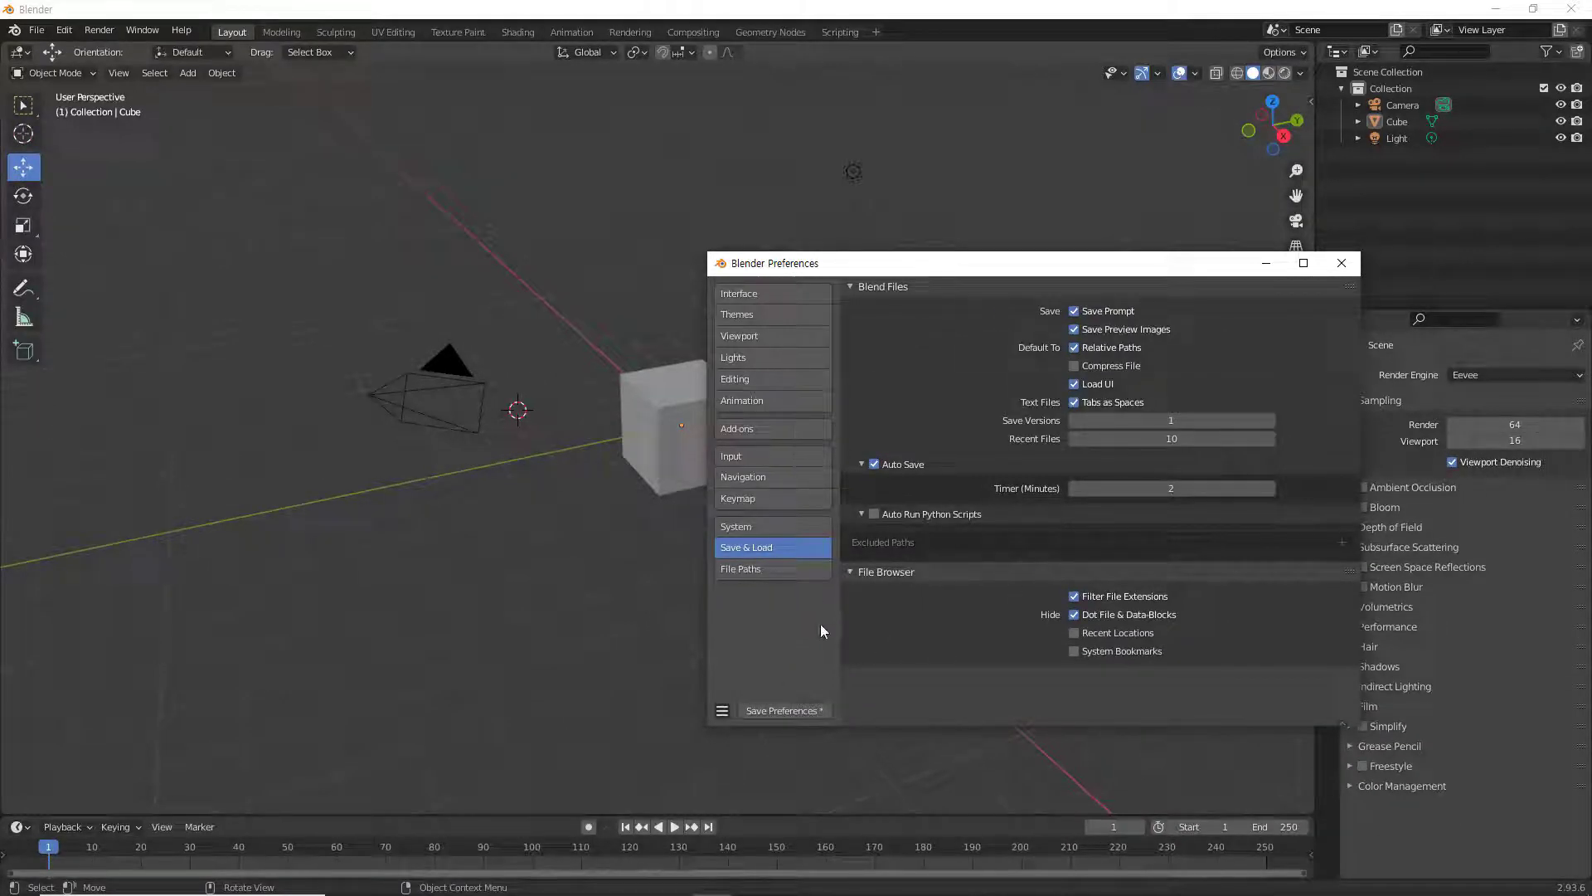
Set the Interface Resolution Scale to 1.20.
left_click(754, 296)
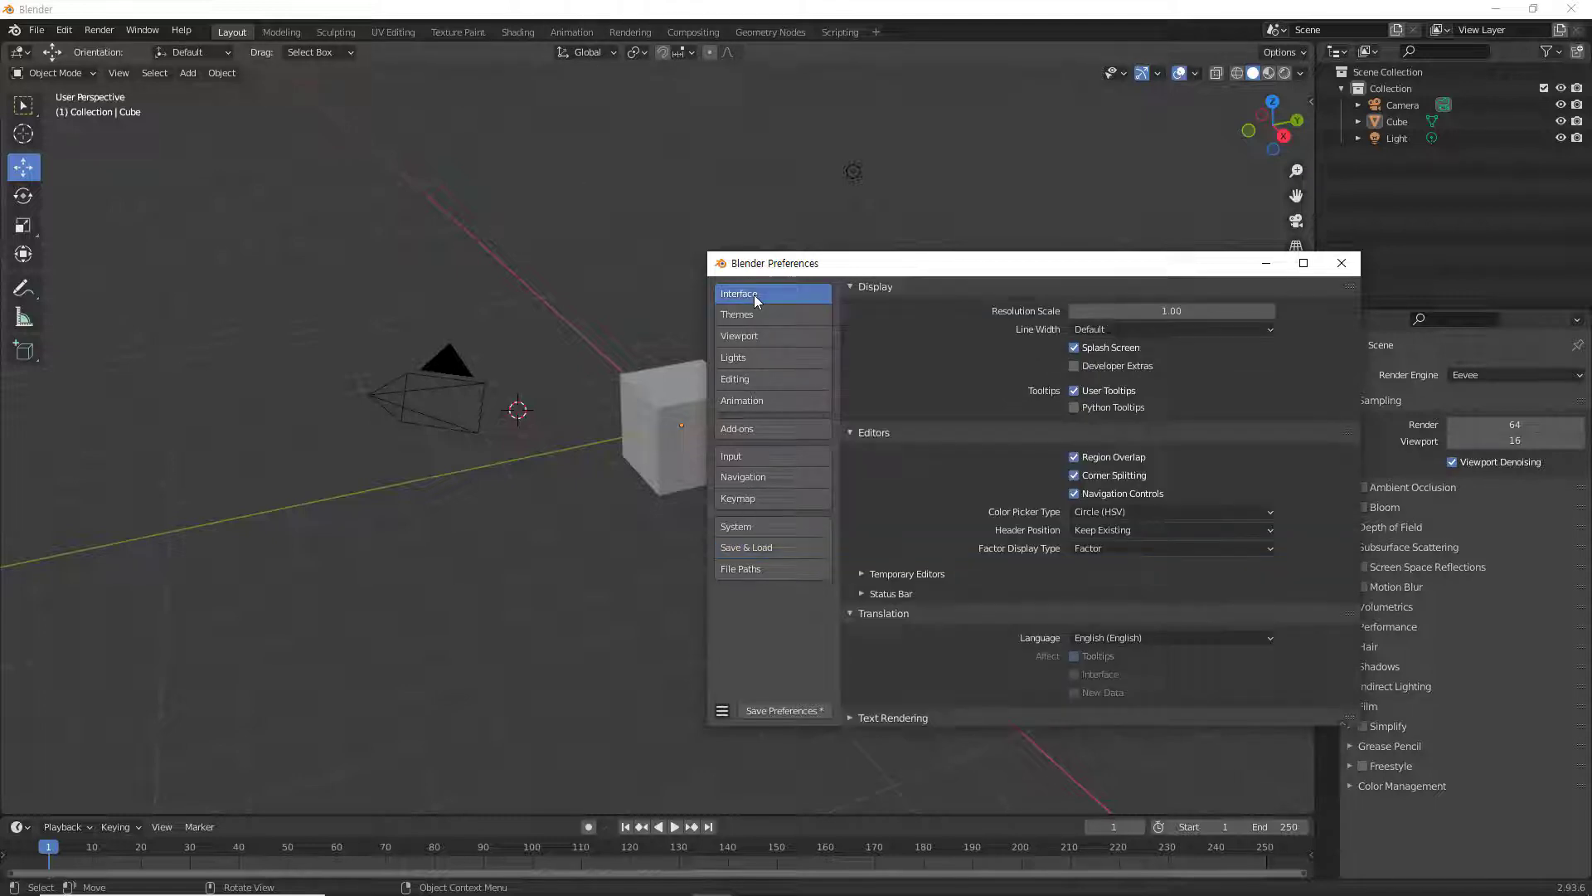
left_click(1179, 312)
type("1.2")
key("Return")
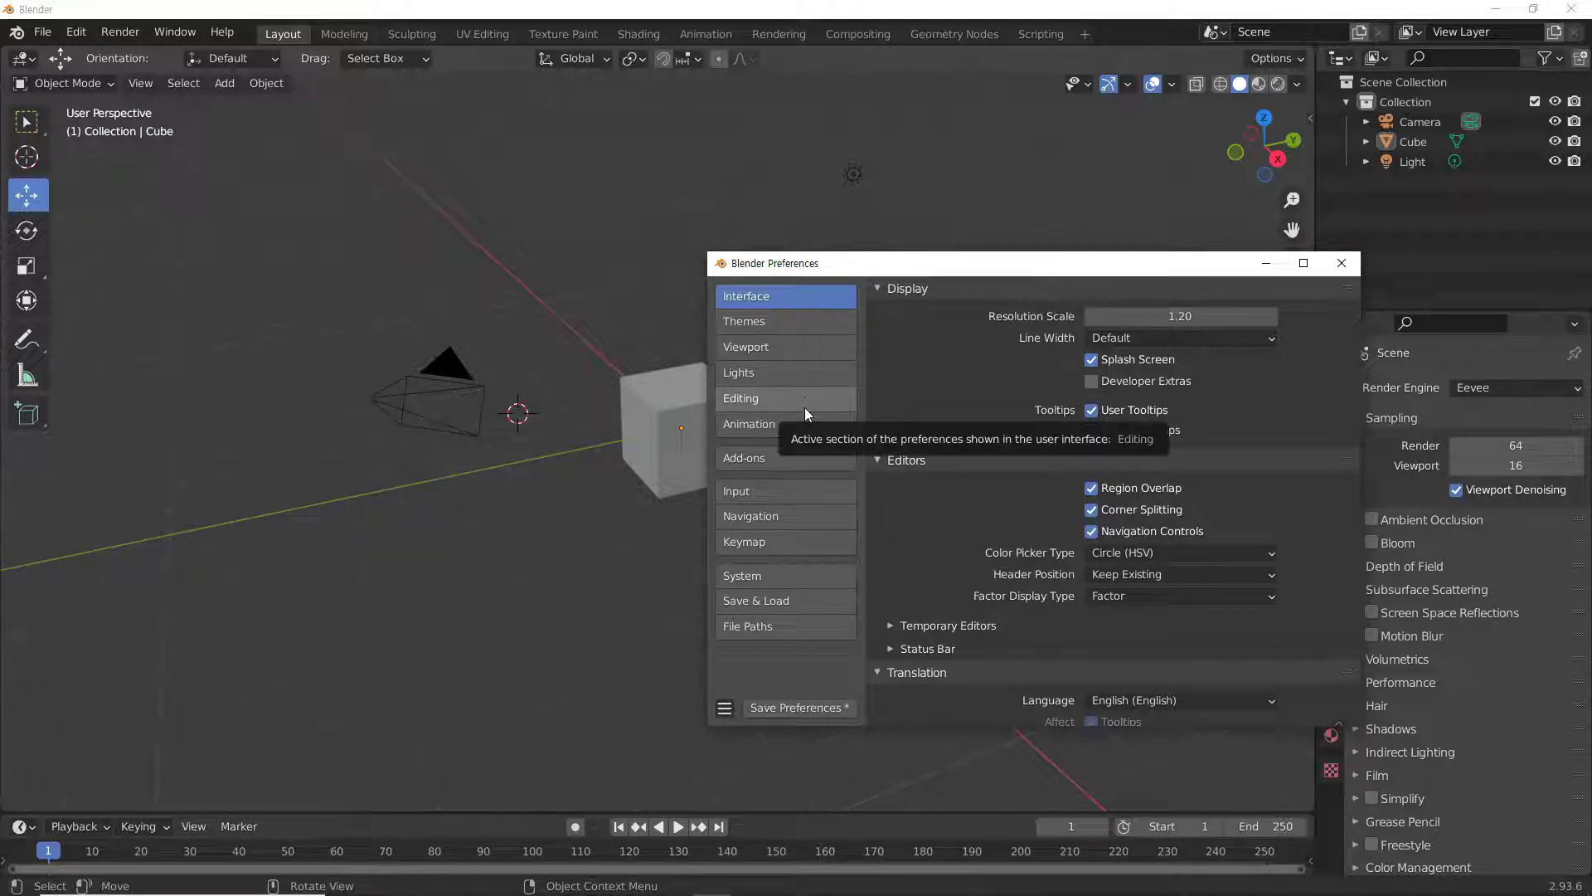
Set the Keymap Spacebar Action to Tools and save the preferences.
left_click(772, 541)
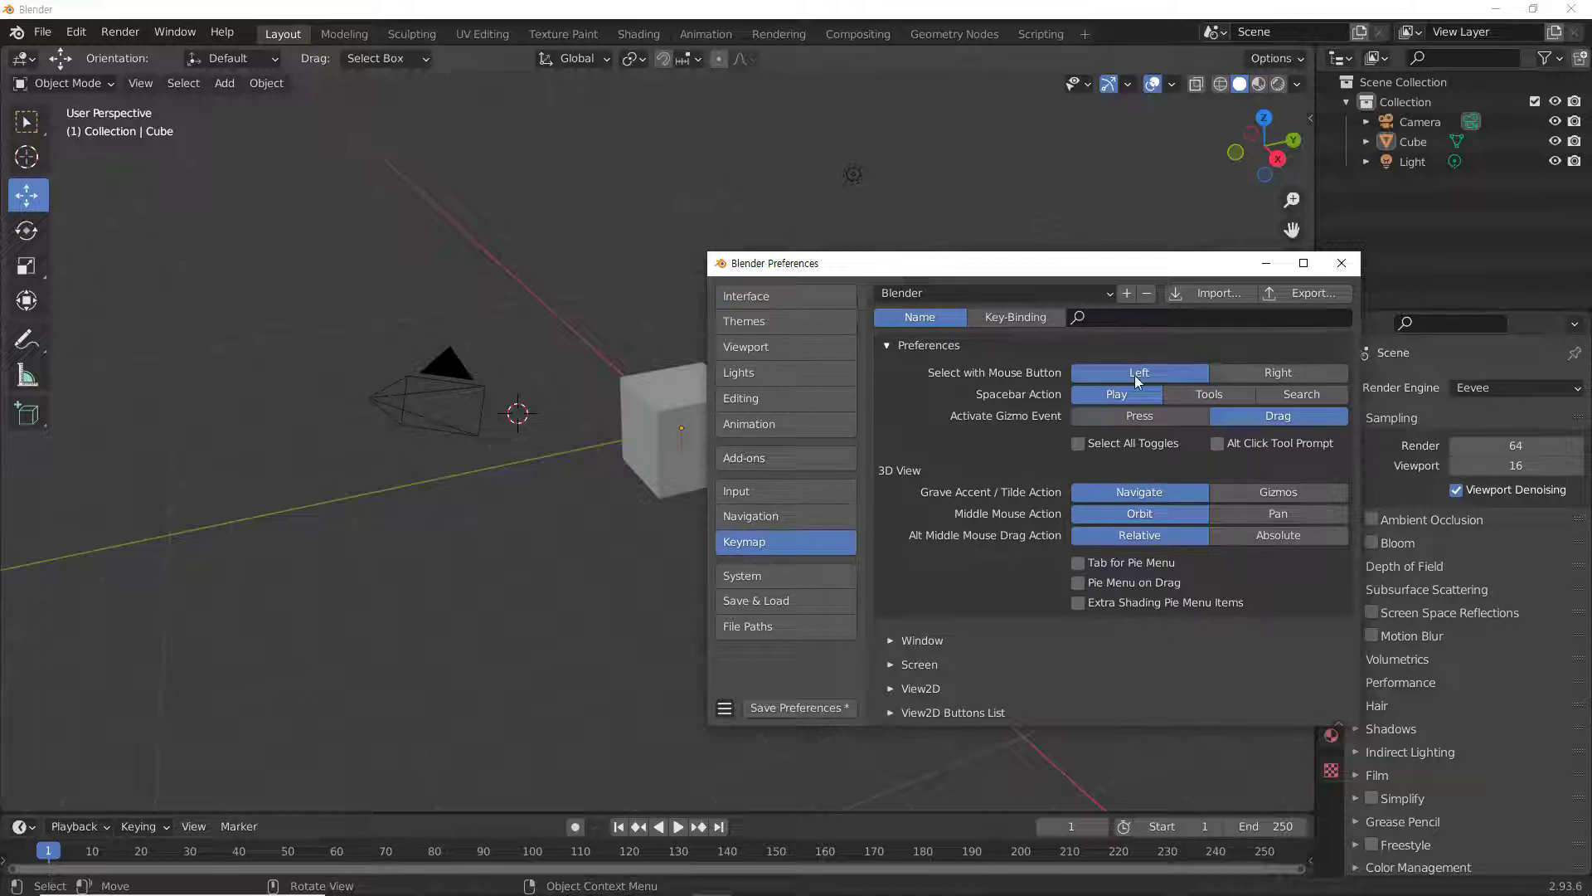
left_click(1210, 393)
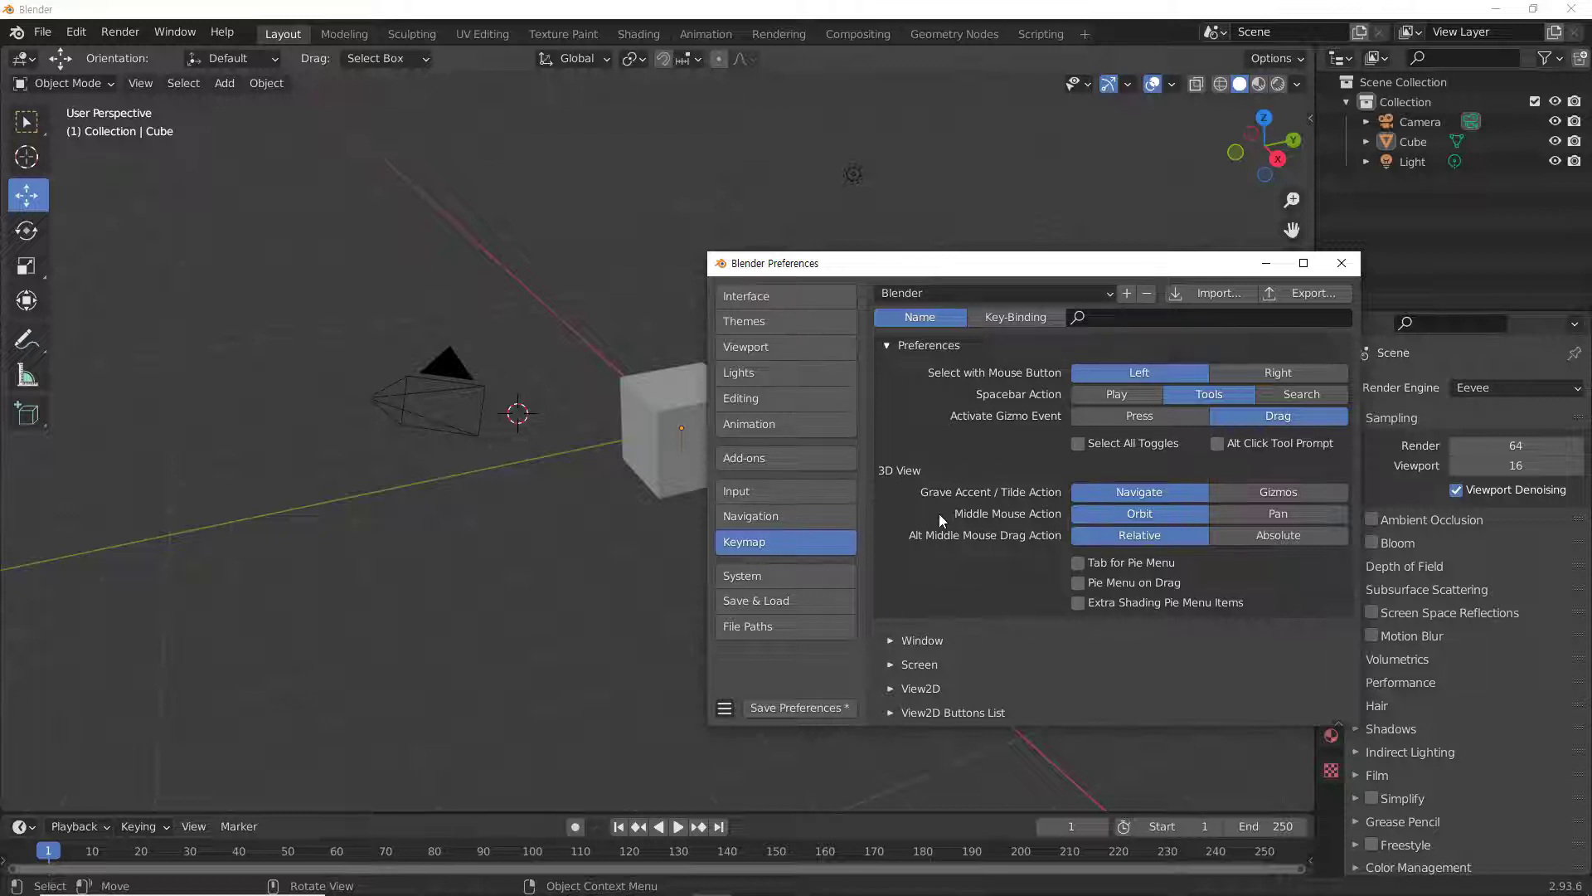
left_click(793, 708)
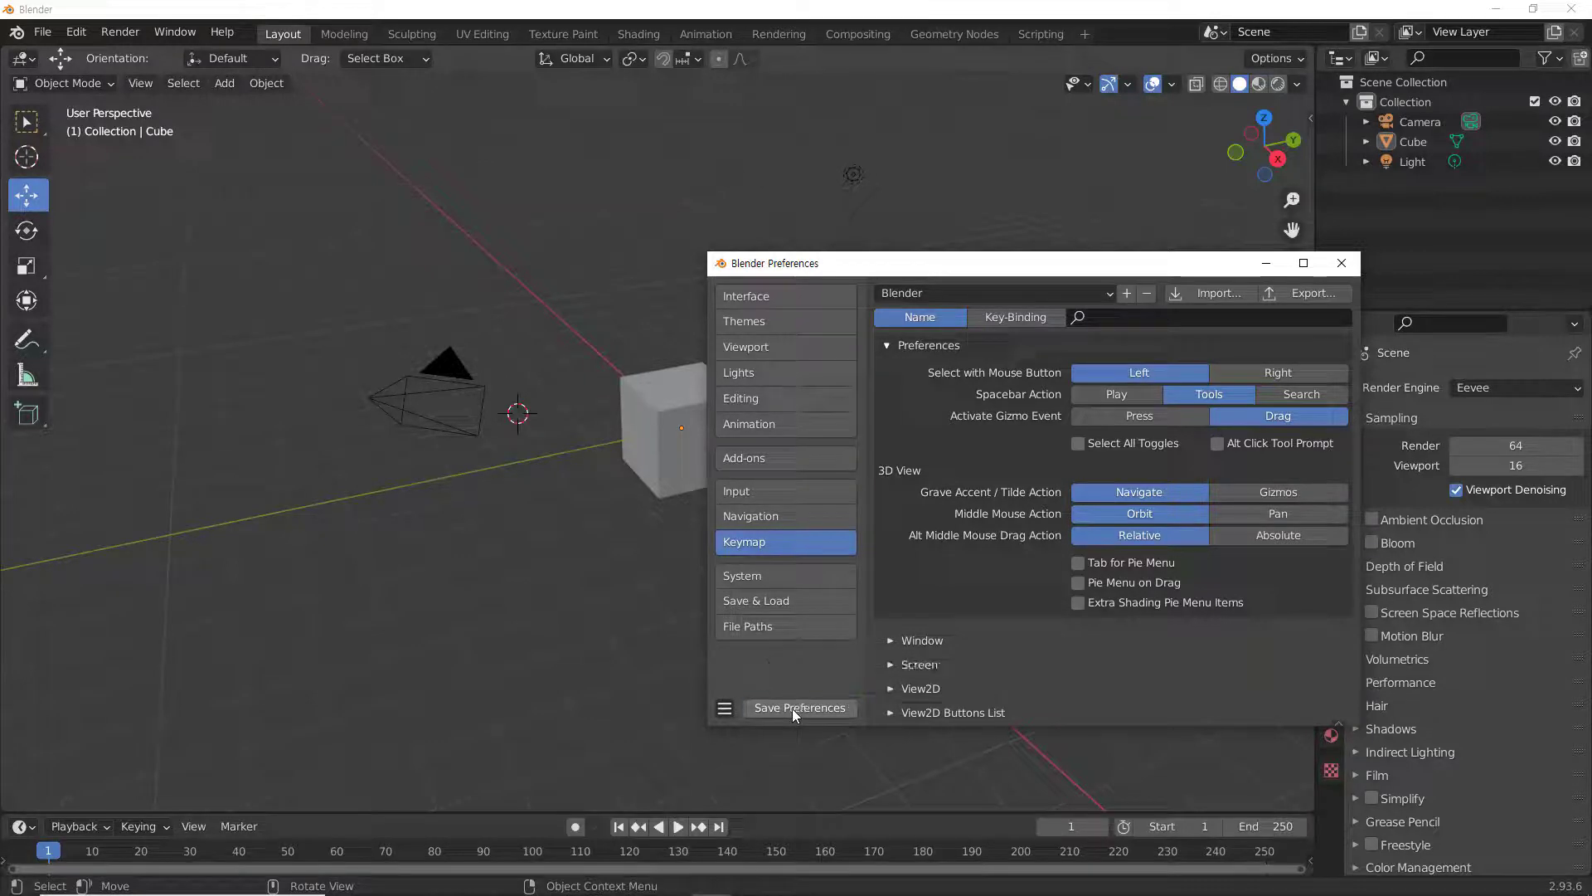